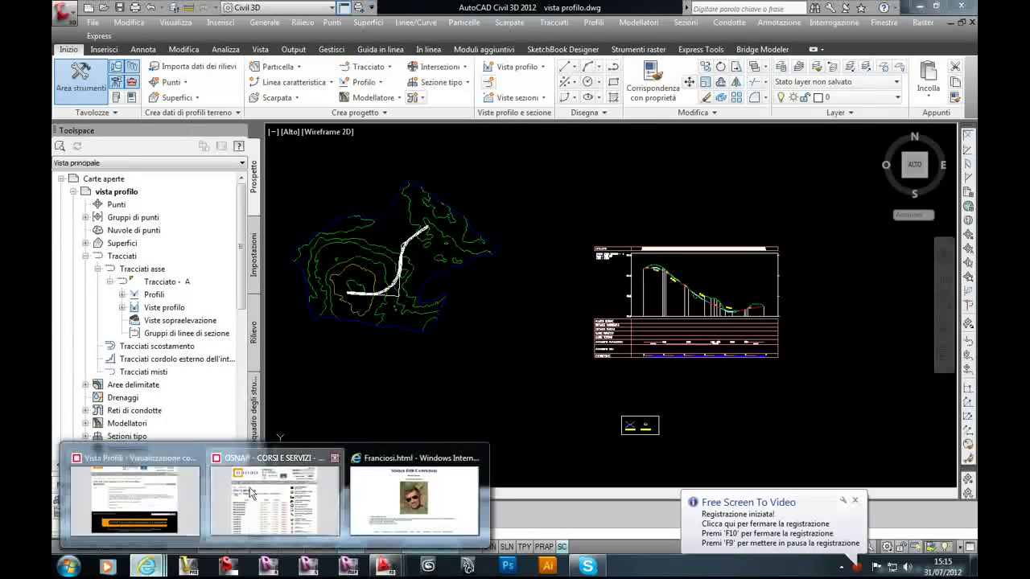
# Step: Consult the forum post about profile view bands in the web browser
pyautogui.click(265, 495)
pyautogui.click(578, 26)
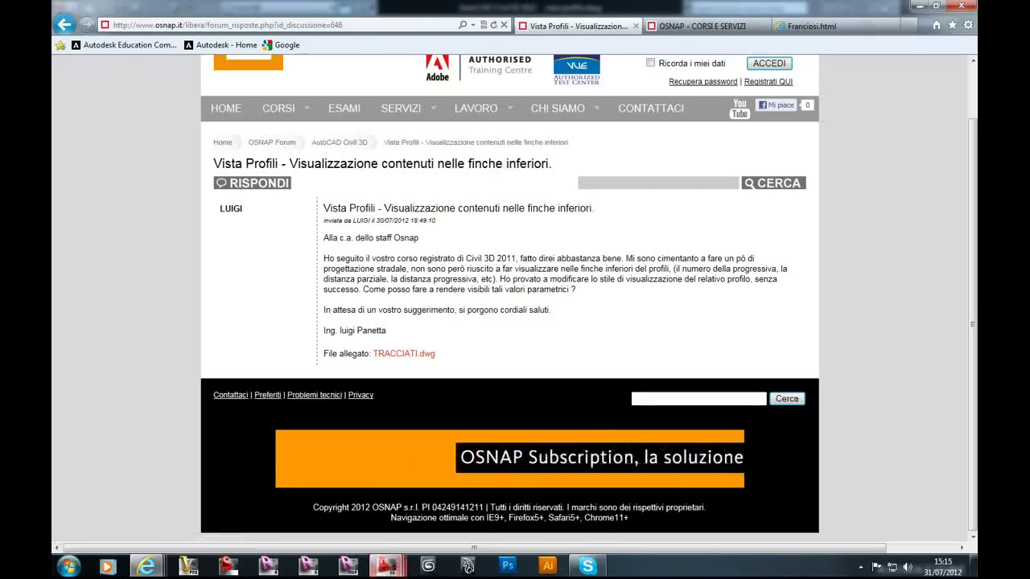
pyautogui.click(370, 525)
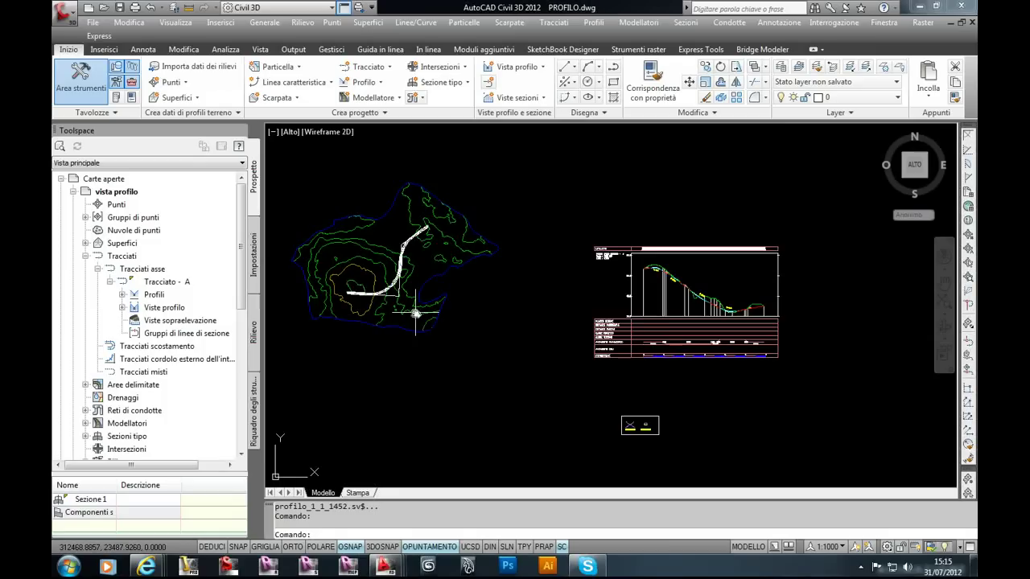
# Step: Pan and zoom the vista profilo drawing to inspect the profile view and its bands
pyautogui.moveTo(417, 312); pyautogui.dragTo(454, 330, button='middle')
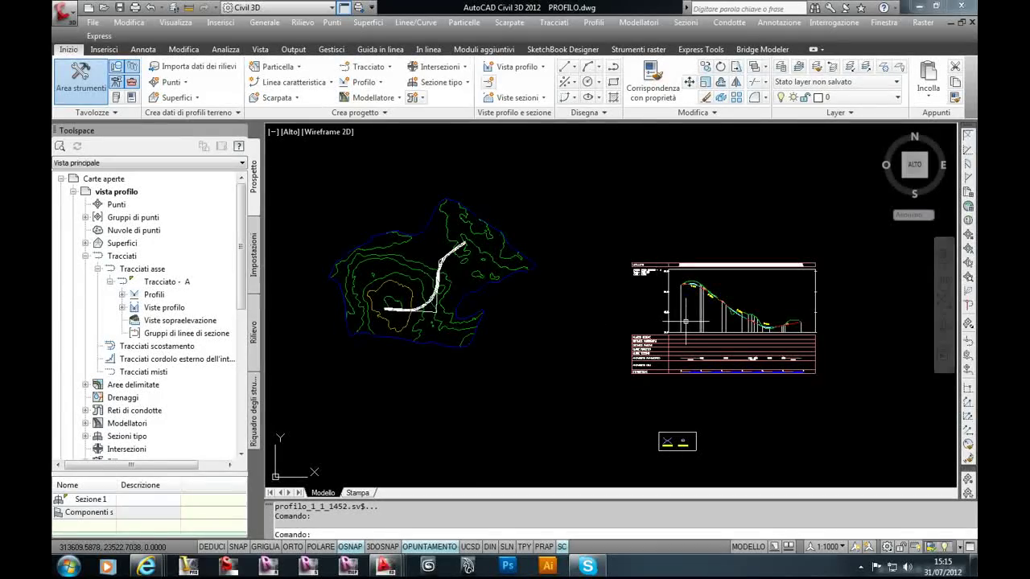
pyautogui.moveTo(647, 304); pyautogui.dragTo(633, 286, button='middle')
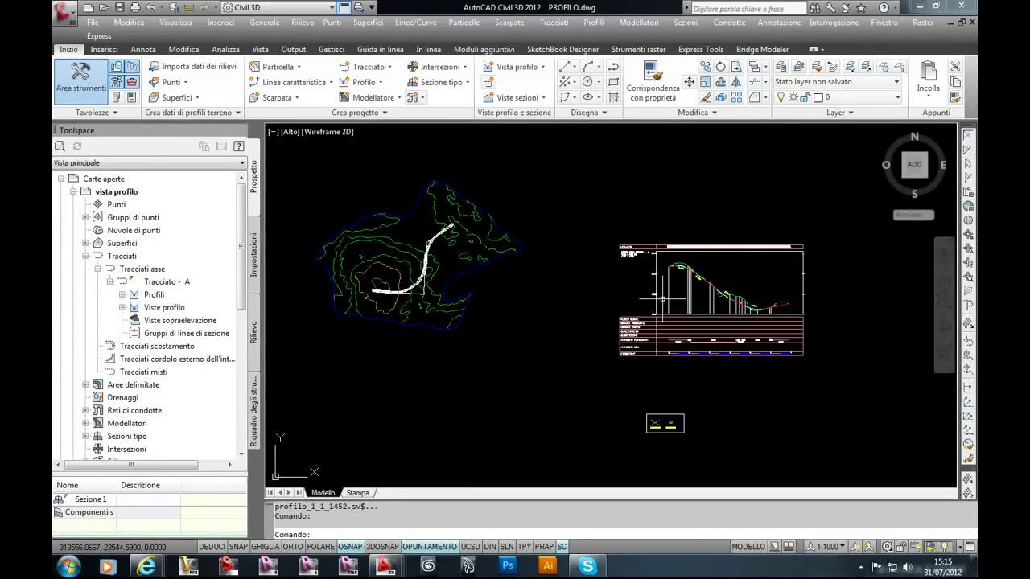
pyautogui.moveTo(735, 308); pyautogui.dragTo(688, 298, button='middle')
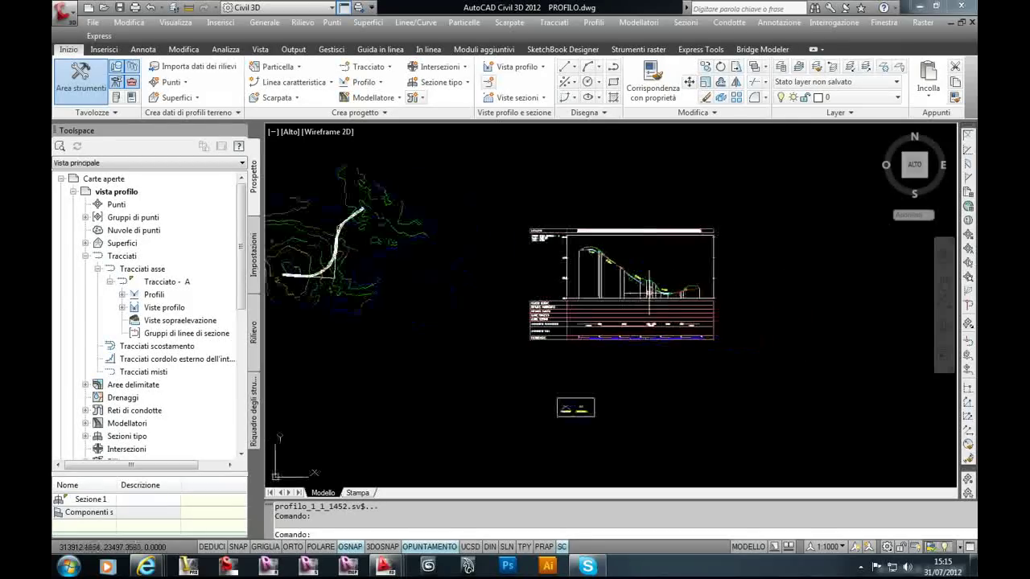
pyautogui.scroll(2, 652, 298)
pyautogui.scroll(1, 635, 297)
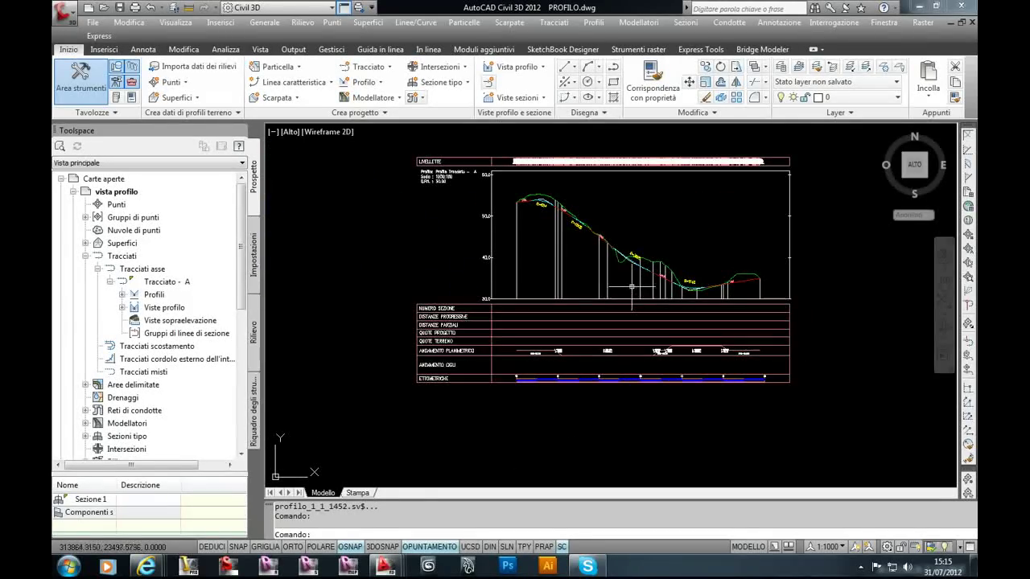
pyautogui.scroll(-4, 563, 259)
pyautogui.scroll(1, 531, 256)
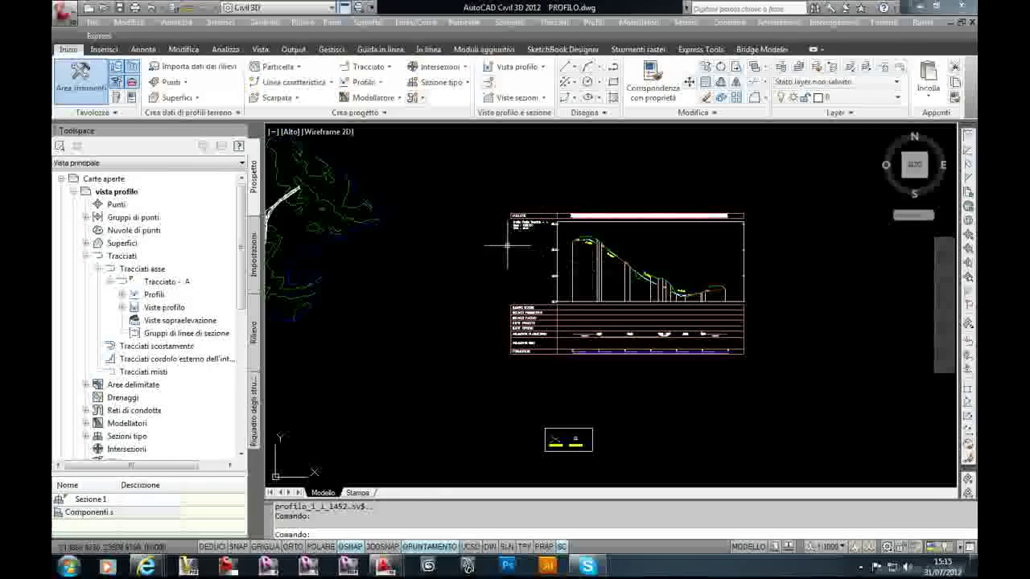
pyautogui.scroll(1, 524, 254)
pyautogui.scroll(1, 507, 254)
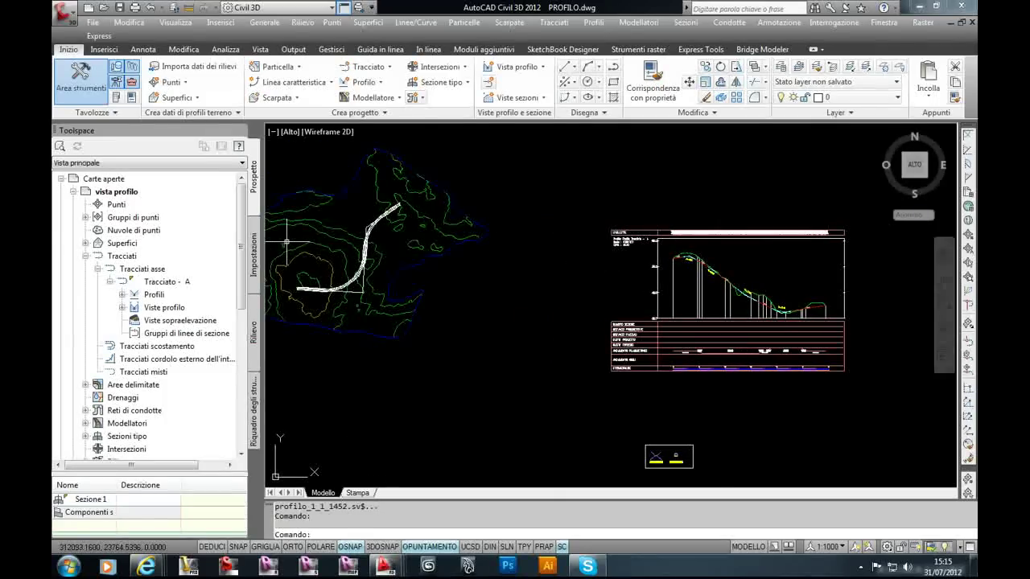
pyautogui.scroll(1, 298, 246)
pyautogui.scroll(1, 346, 261)
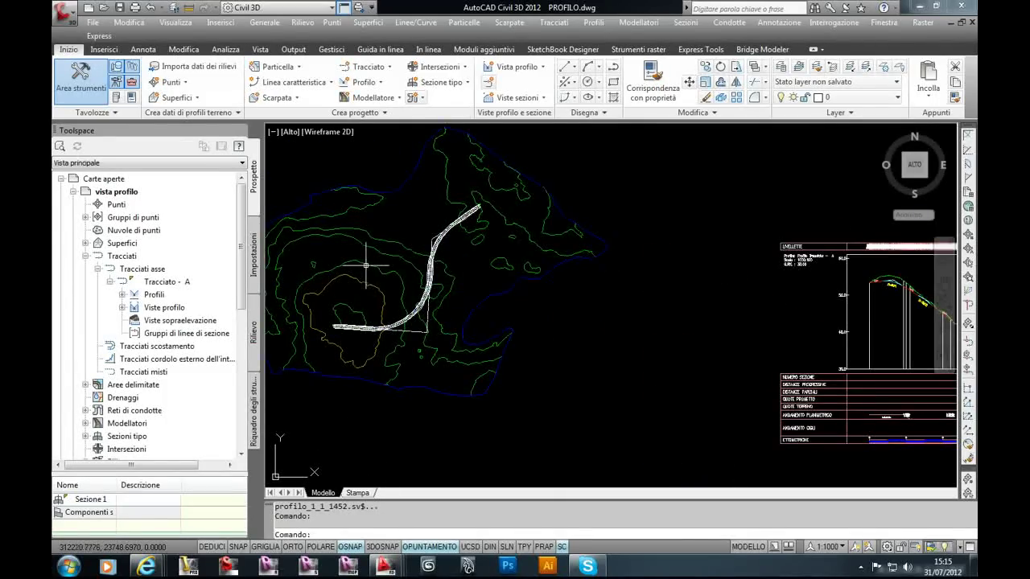
# Step: Compare against the profile grid in the PROFILO drawing
pyautogui.hotkey('ctrl', 'Tab')
pyautogui.scroll(1, 668, 334)
pyautogui.scroll(1, 668, 334)
pyautogui.scroll(-1, 668, 334)
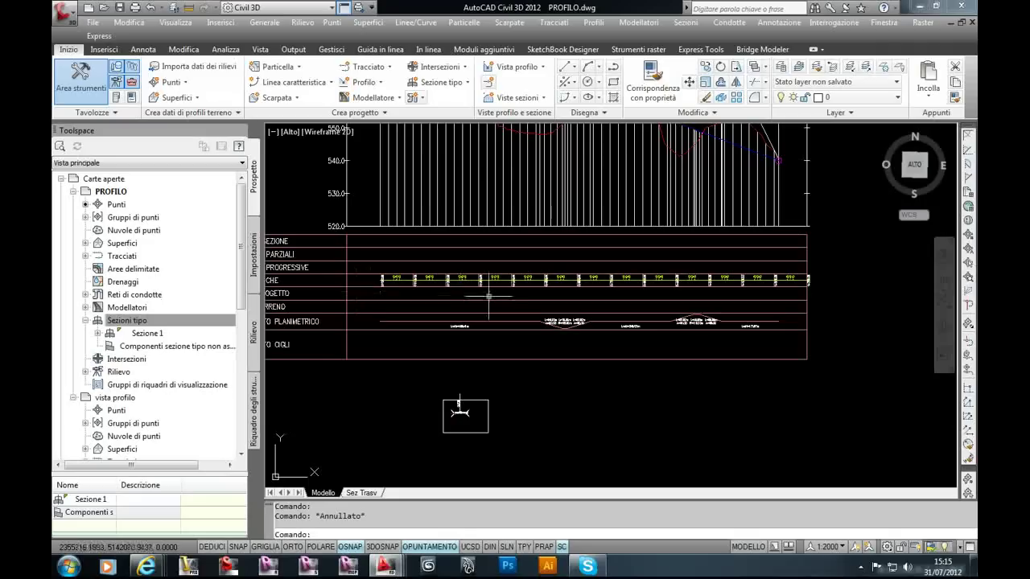
pyautogui.moveTo(488, 297); pyautogui.dragTo(520, 340, button='middle')
# Step: Back in vista profilo, centre the map and profile view, then launch Sample Lines
pyautogui.hotkey('ctrl', 'Tab')
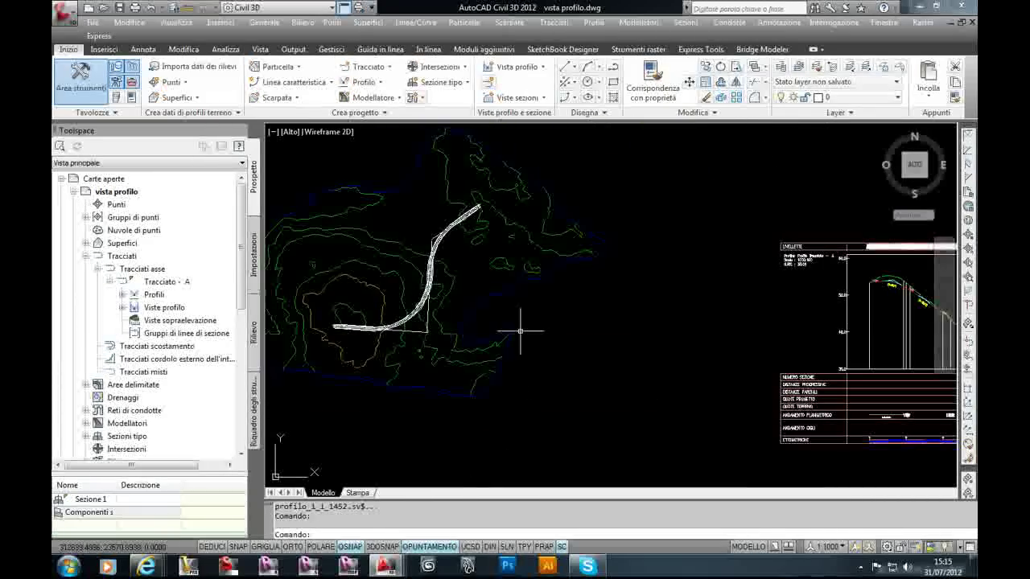
pyautogui.moveTo(451, 249); pyautogui.dragTo(523, 282, button='middle')
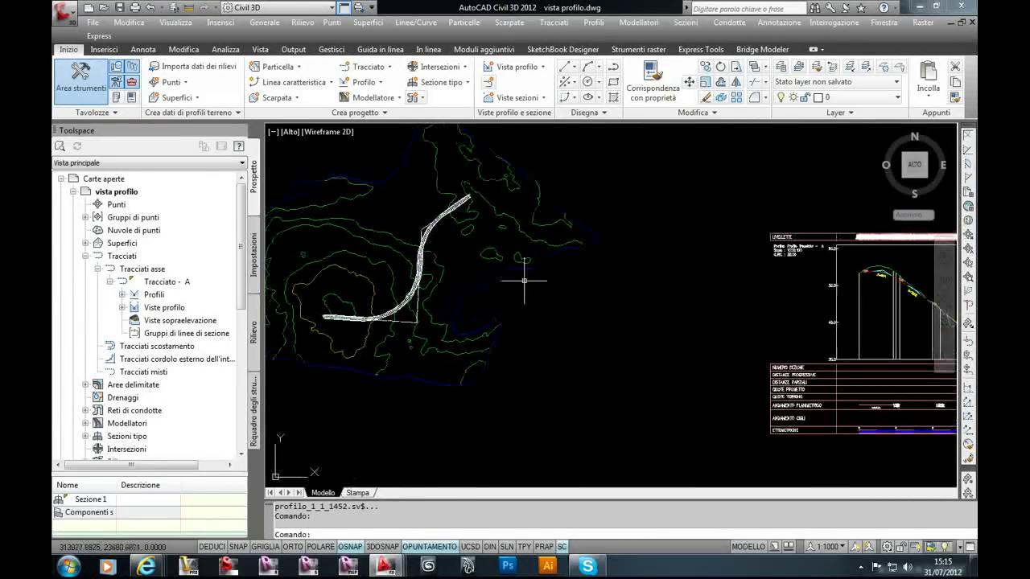
pyautogui.moveTo(434, 302); pyautogui.dragTo(484, 309, button='middle')
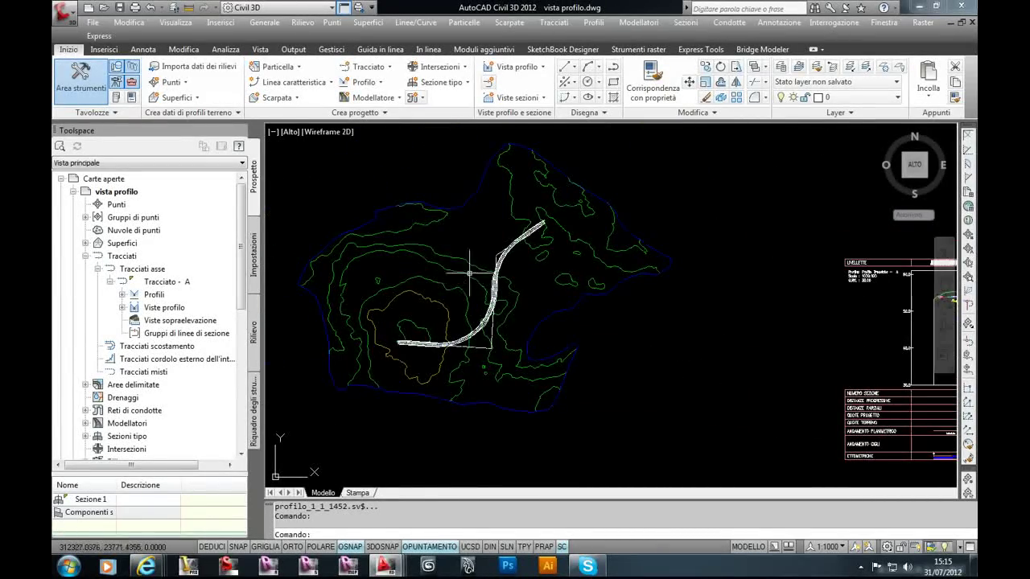
pyautogui.scroll(2, 457, 357)
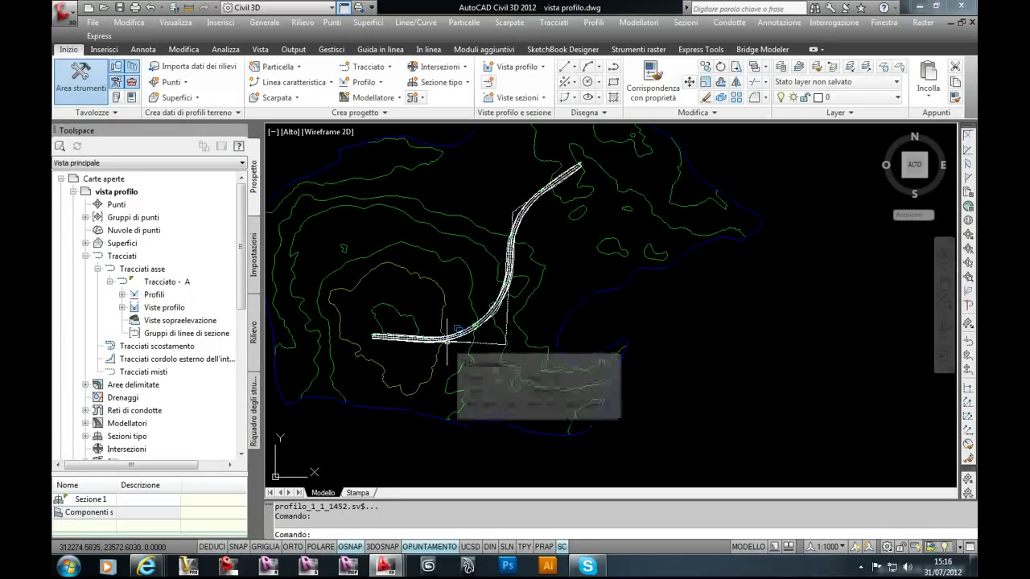
pyautogui.scroll(-2, 451, 338)
pyautogui.scroll(-2, 483, 346)
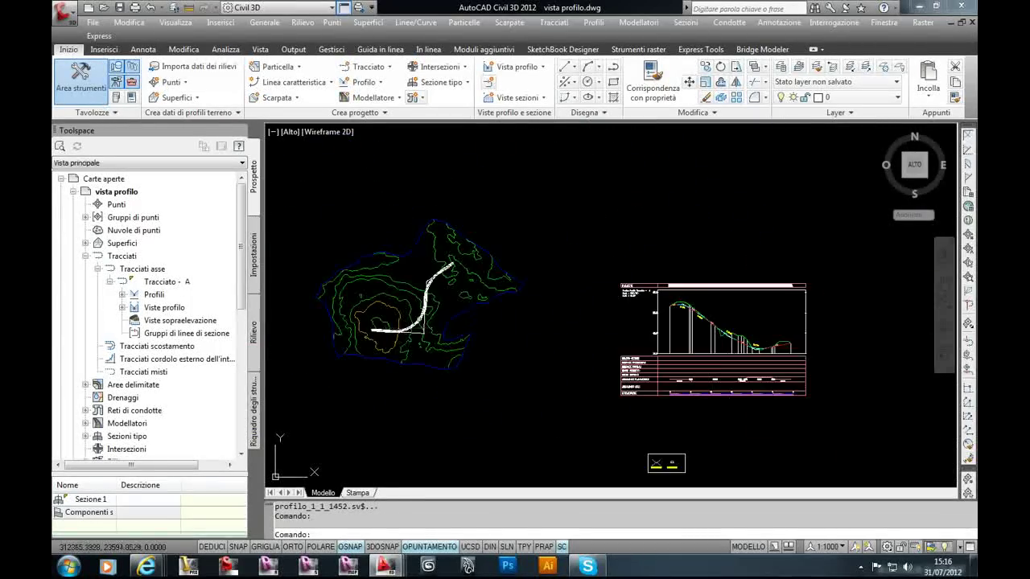
pyautogui.moveTo(672, 358); pyautogui.dragTo(626, 360, button='middle')
pyautogui.scroll(2, 626, 360)
pyautogui.scroll(2, 627, 361)
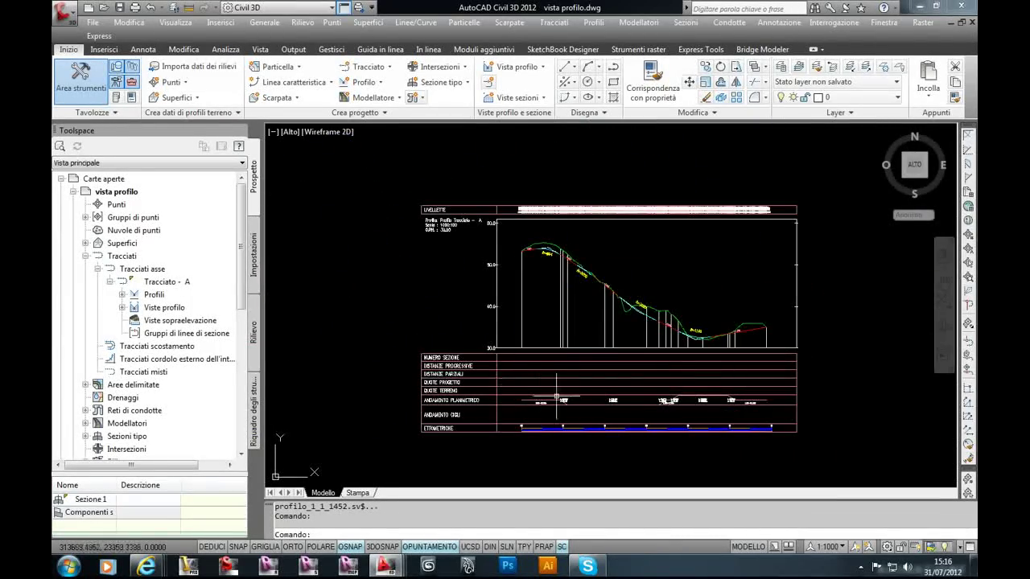
pyautogui.scroll(1, 556, 397)
pyautogui.scroll(1, 543, 388)
pyautogui.scroll(1, 527, 376)
pyautogui.scroll(1, 509, 364)
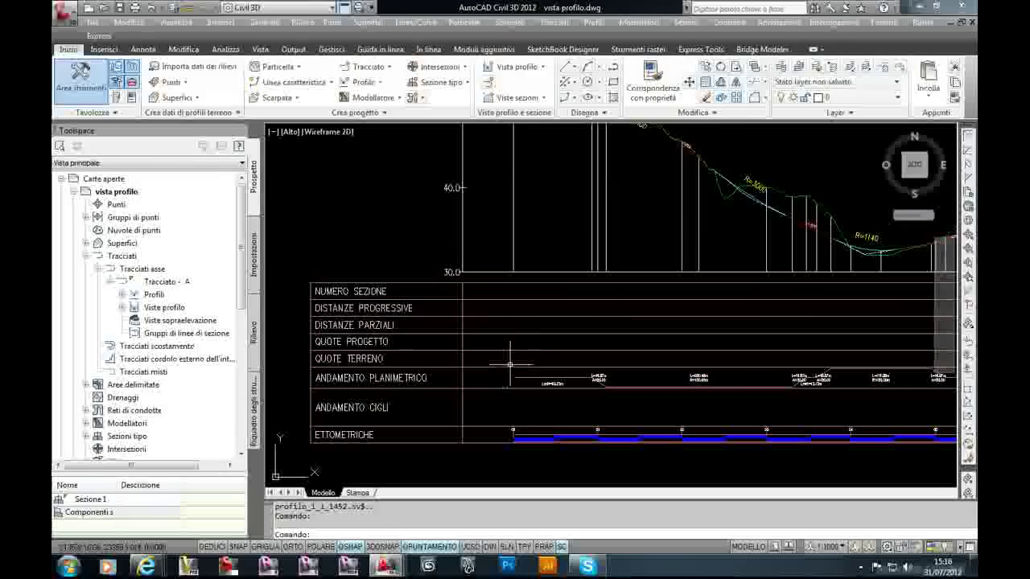
pyautogui.scroll(-2, 510, 364)
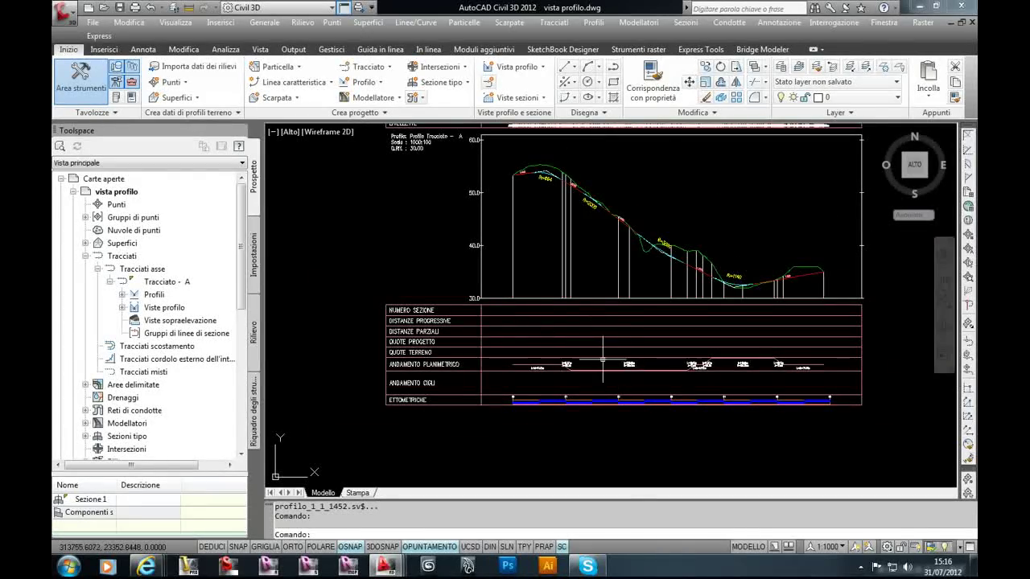
pyautogui.scroll(-1, 603, 359)
pyautogui.scroll(-2, 460, 357)
pyautogui.scroll(2, 499, 322)
pyautogui.scroll(1, 464, 297)
pyautogui.scroll(1, 464, 297)
pyautogui.scroll(-1, 459, 322)
pyautogui.scroll(1, 460, 191)
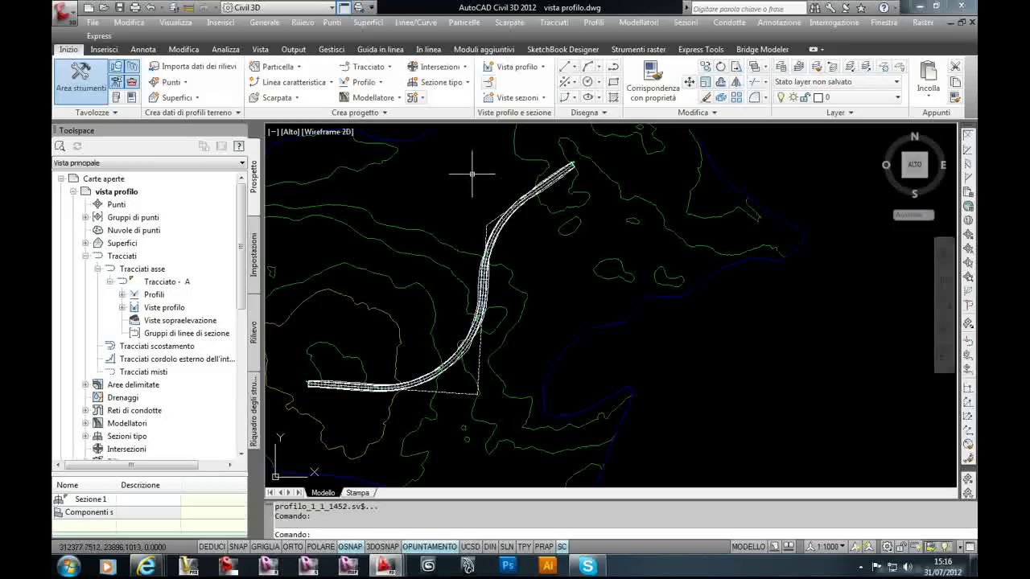
pyautogui.click(488, 81)
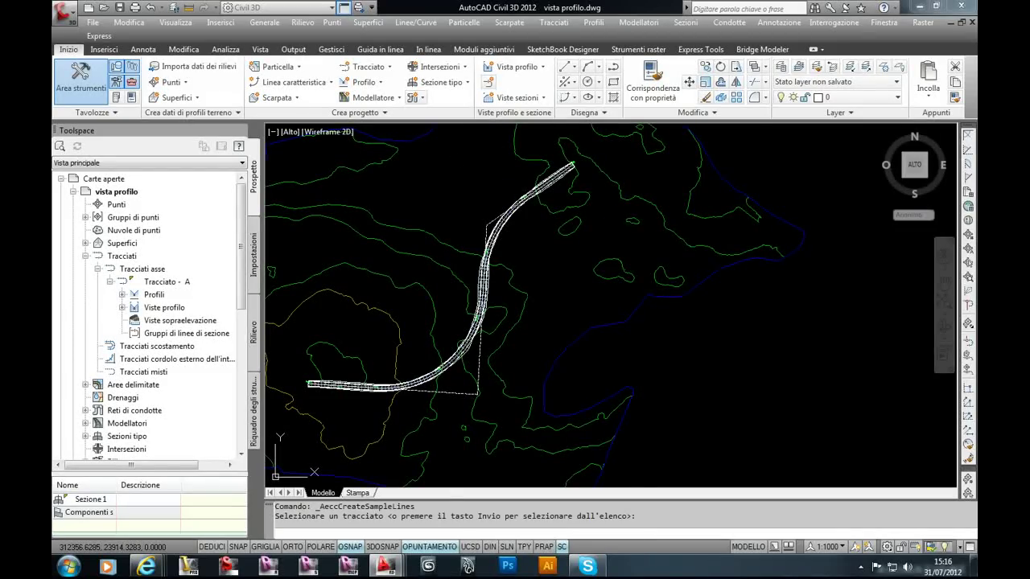
# Step: Pick alignment Tracciato - A and create sample line group 'GL Sez - tracciato A'
pyautogui.press('Return')
pyautogui.click(512, 356)
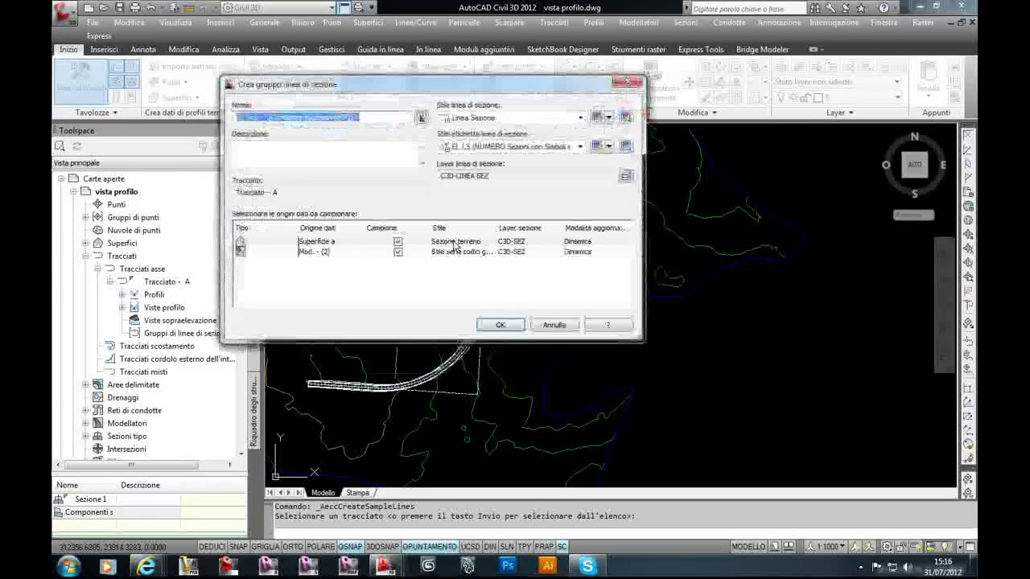
pyautogui.click(365, 118)
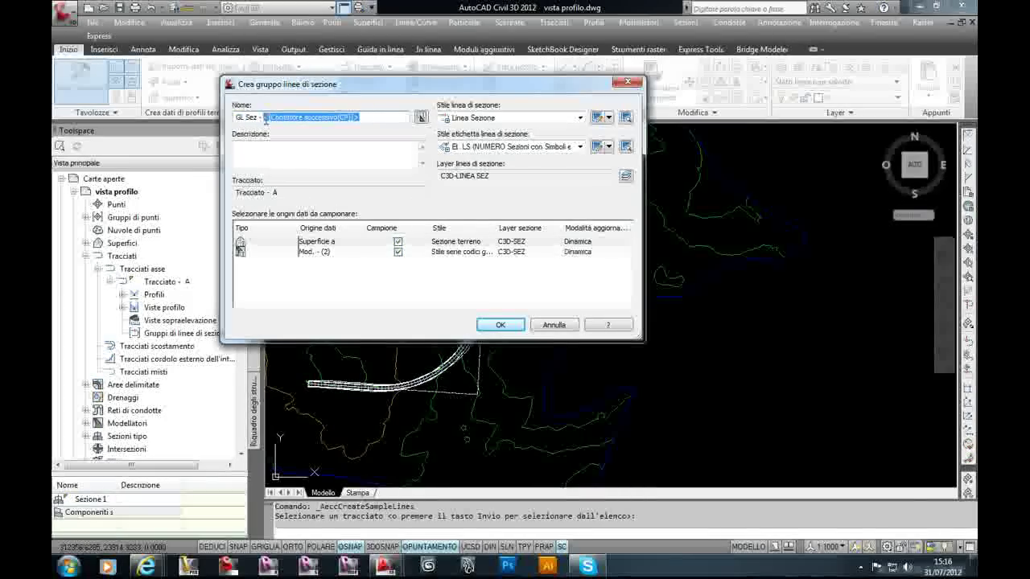
pyautogui.write('tracc')
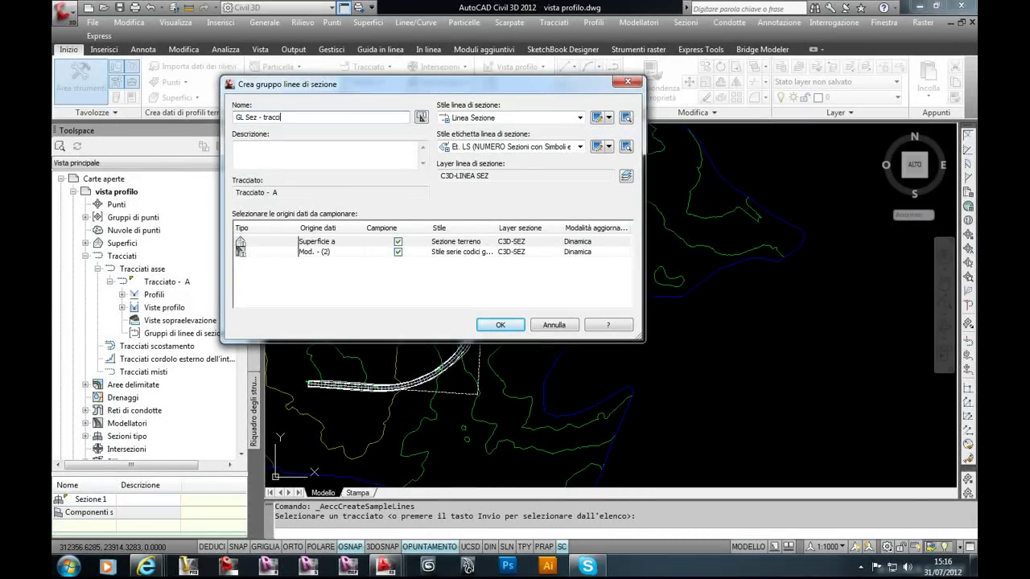
pyautogui.write('iato')
pyautogui.click(510, 327)
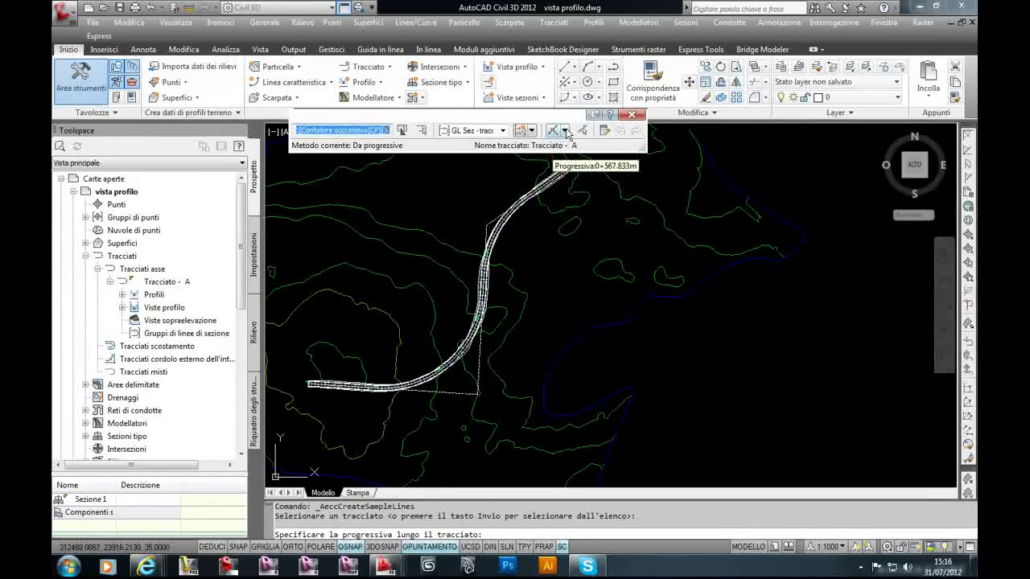
# Step: Place sample lines by station range: 25 m on tangents, 15 m on curves and transitions
pyautogui.click(567, 132)
pyautogui.click(594, 151)
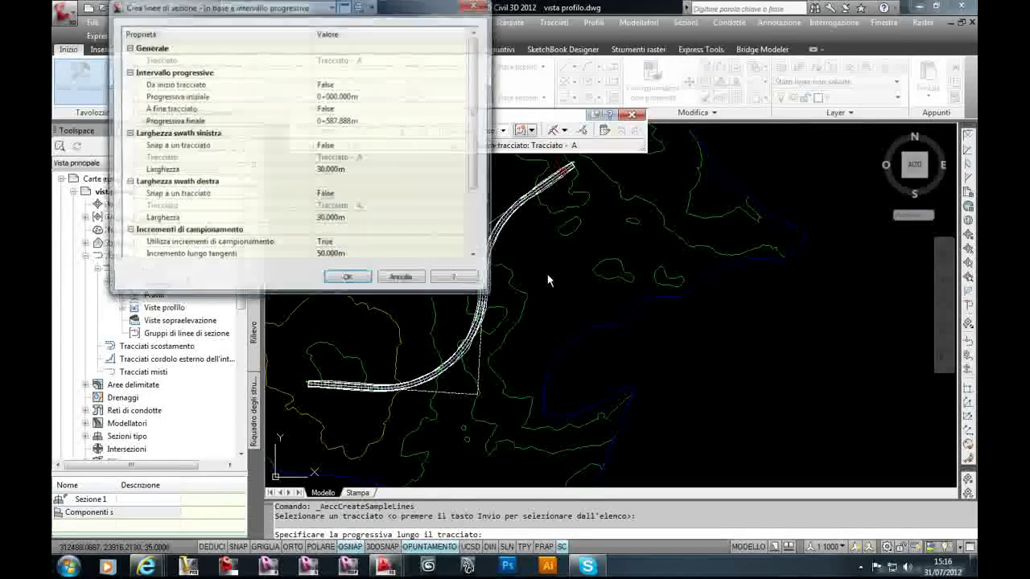
pyautogui.moveTo(474, 109); pyautogui.dragTo(474, 165)
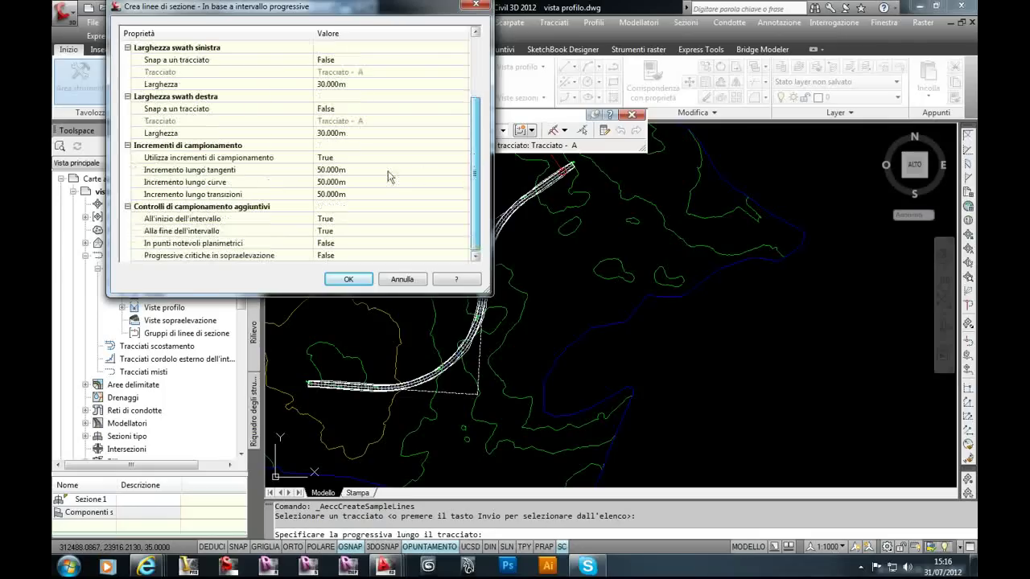
pyautogui.click(383, 170)
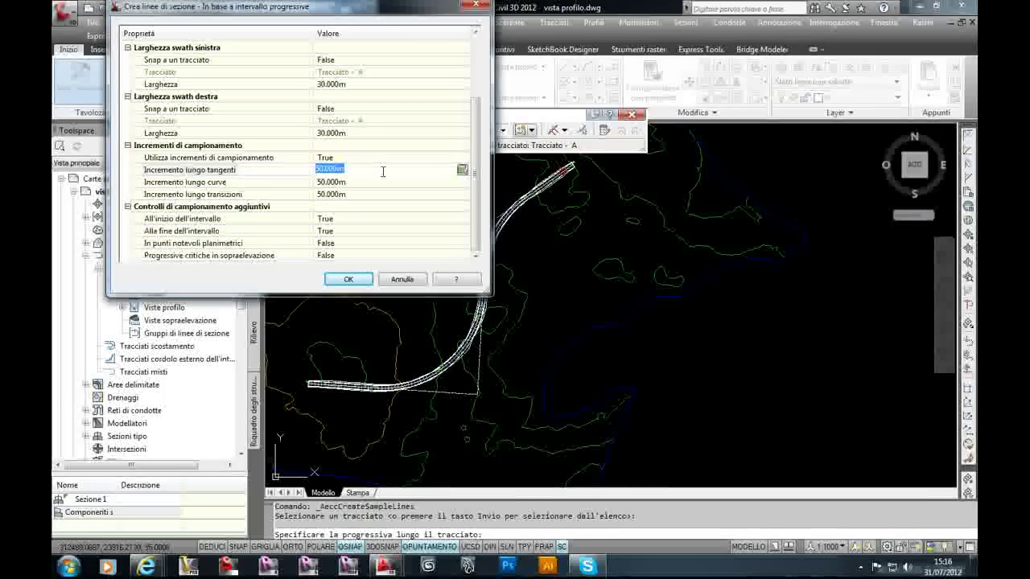
pyautogui.write('25')
pyautogui.press('Return')
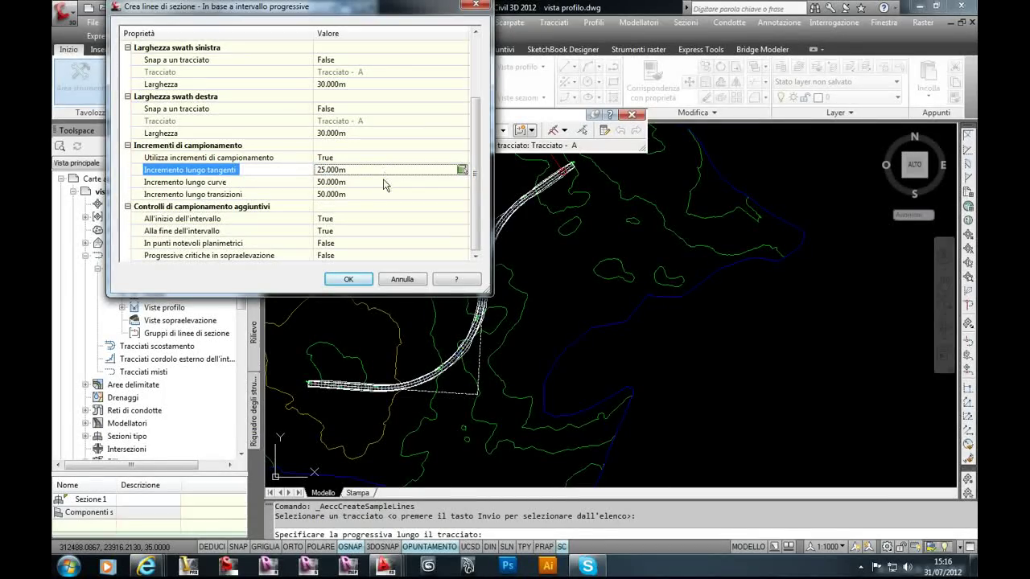
pyautogui.click(384, 181)
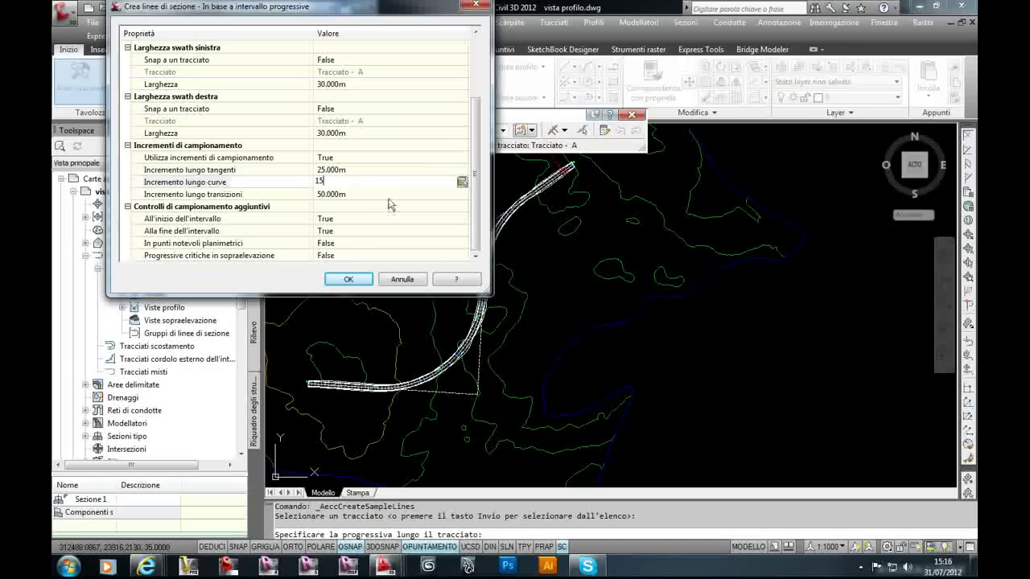
pyautogui.click(386, 199)
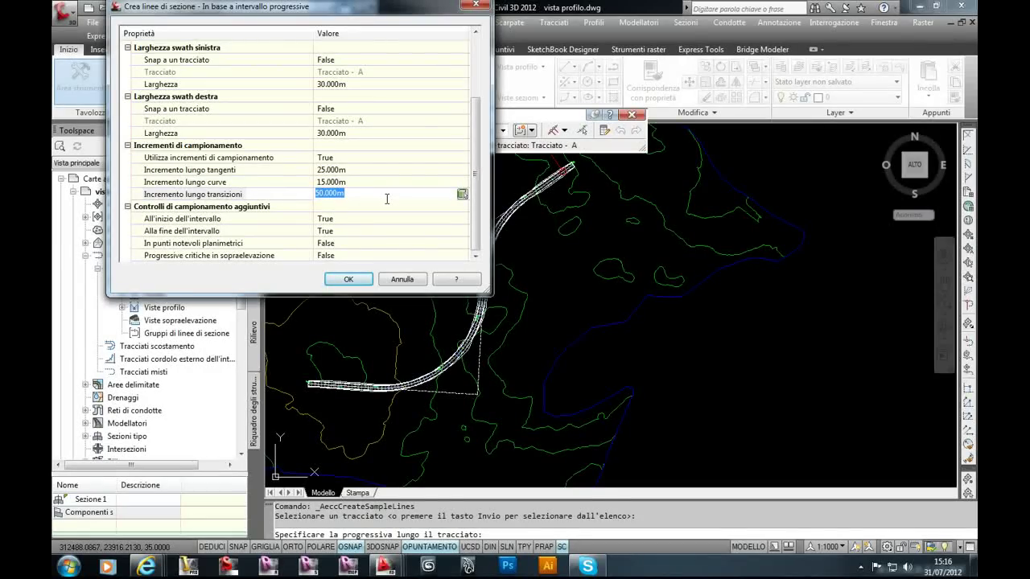
pyautogui.write('15')
pyautogui.click(348, 279)
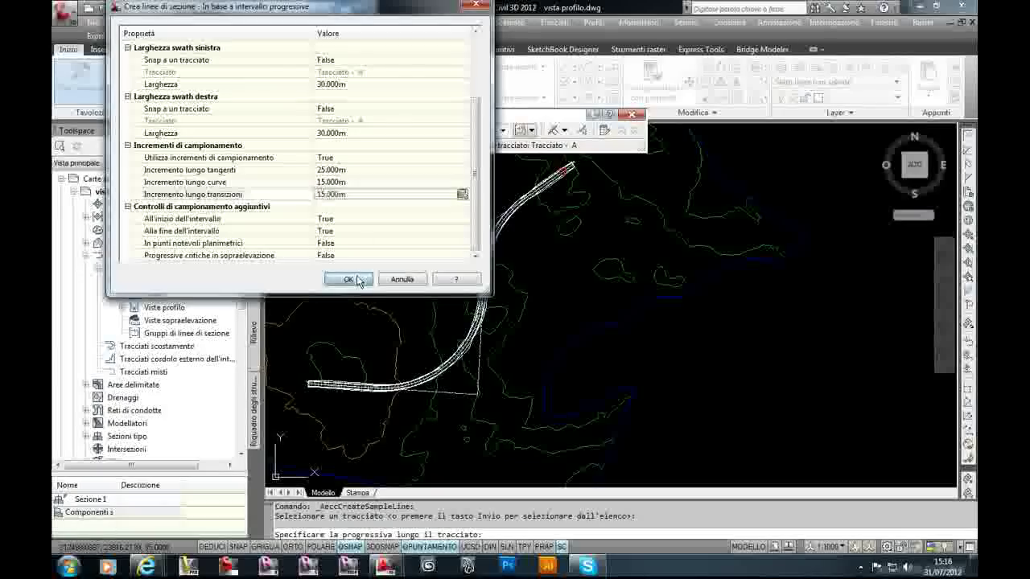
pyautogui.press('Escape')
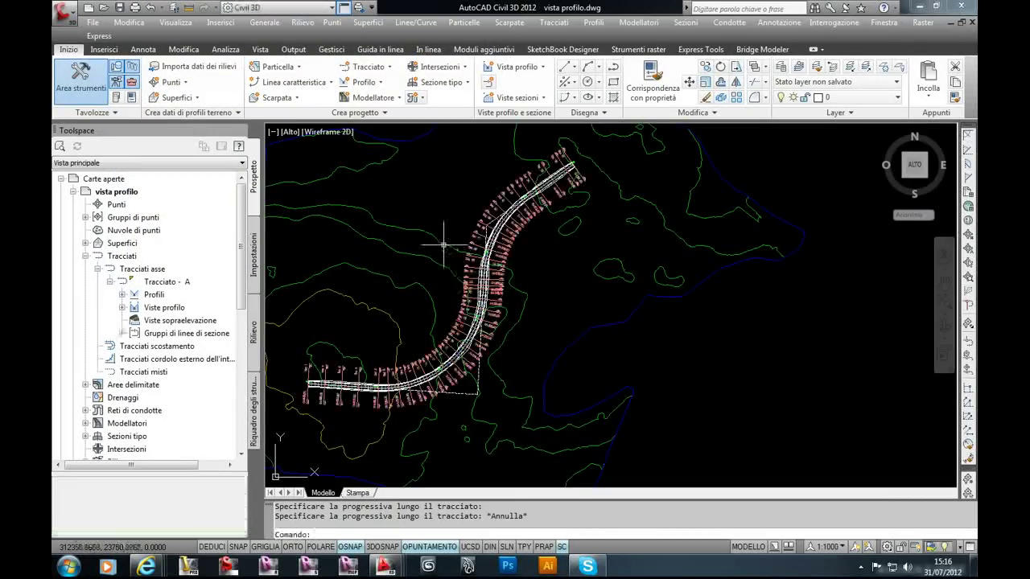
# Step: Zoom and pan to bring the Tracciato - A profile view with its station lines into view
pyautogui.scroll(-2, 443, 244)
pyautogui.scroll(-2, 447, 242)
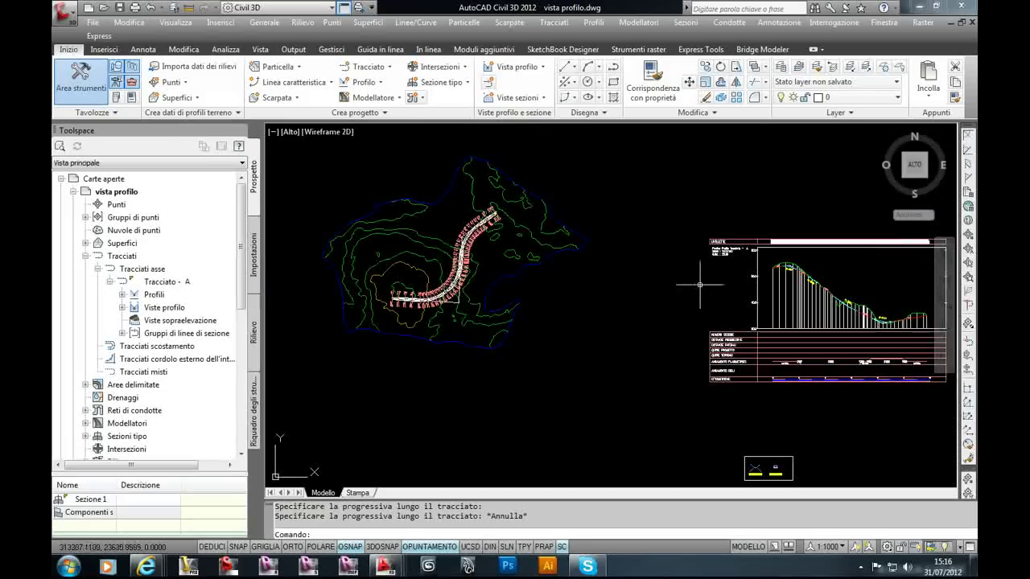
pyautogui.moveTo(728, 290); pyautogui.dragTo(656, 297, button='middle')
pyautogui.scroll(3, 702, 303)
pyautogui.scroll(1, 656, 297)
pyautogui.scroll(-1, 577, 276)
pyautogui.scroll(-2, 673, 279)
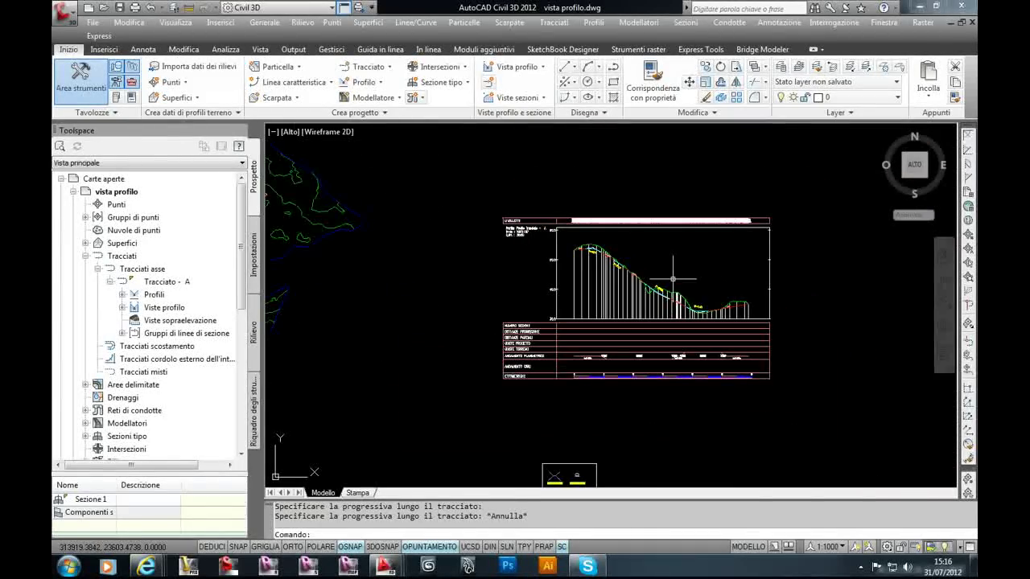
pyautogui.scroll(1, 644, 290)
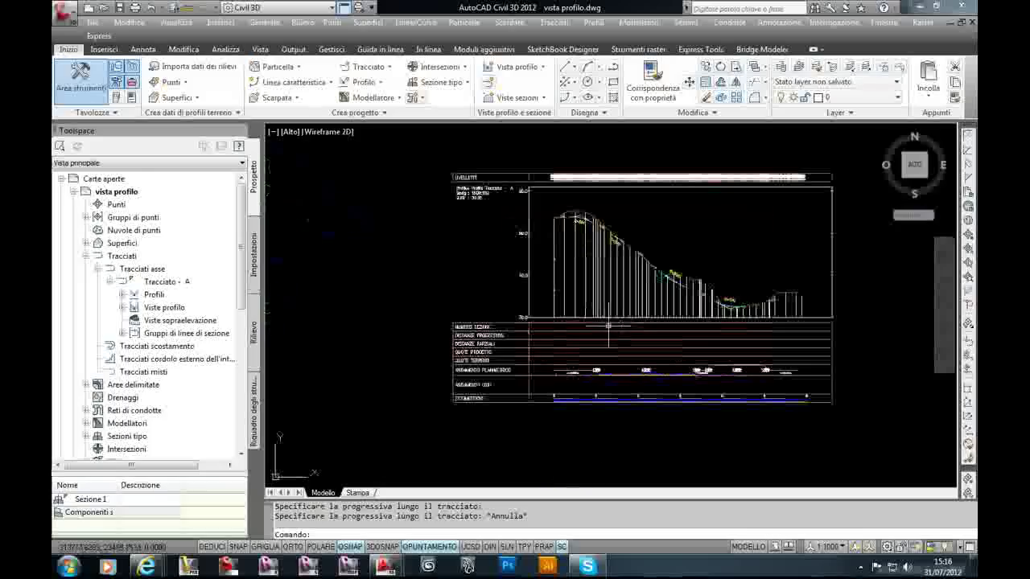
pyautogui.press('Escape')
pyautogui.scroll(-3, 613, 288)
pyautogui.scroll(2, 563, 286)
pyautogui.scroll(-2, 490, 276)
pyautogui.scroll(1, 451, 275)
pyautogui.scroll(3, 561, 304)
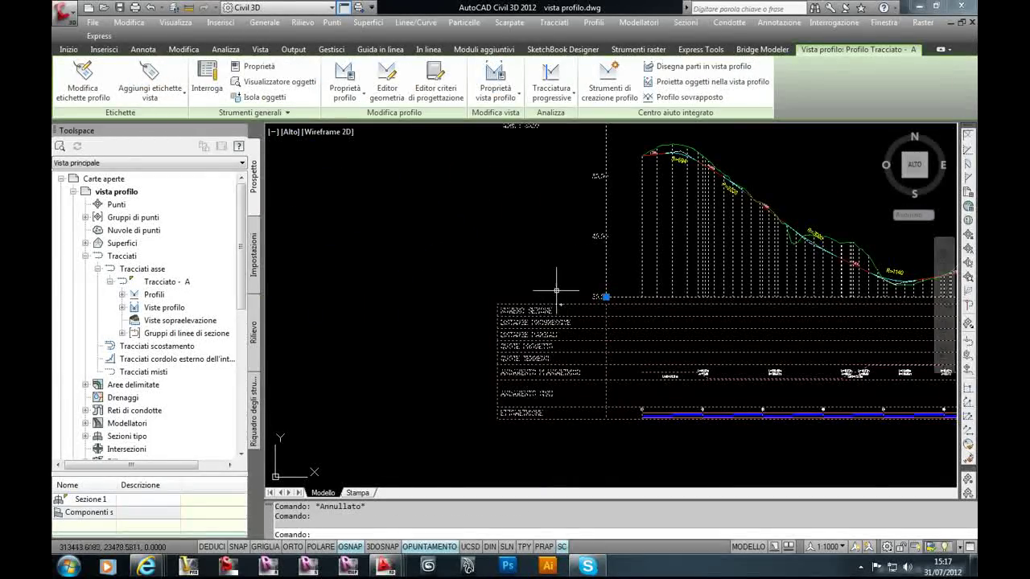
# Step: Open the profile view properties on the Finche (bands) tab
pyautogui.rightClick(527, 206)
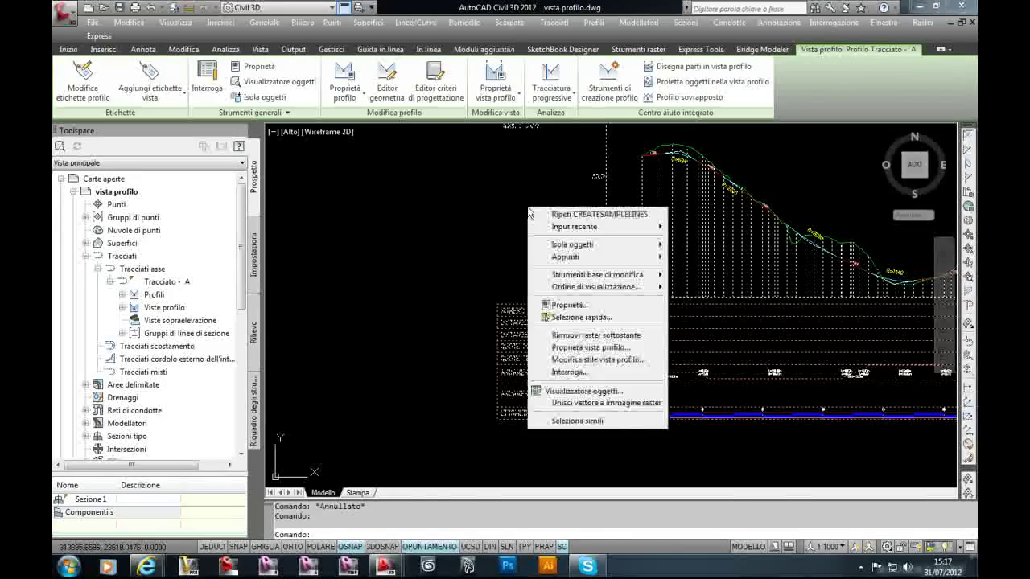
pyautogui.click(594, 348)
pyautogui.click(460, 154)
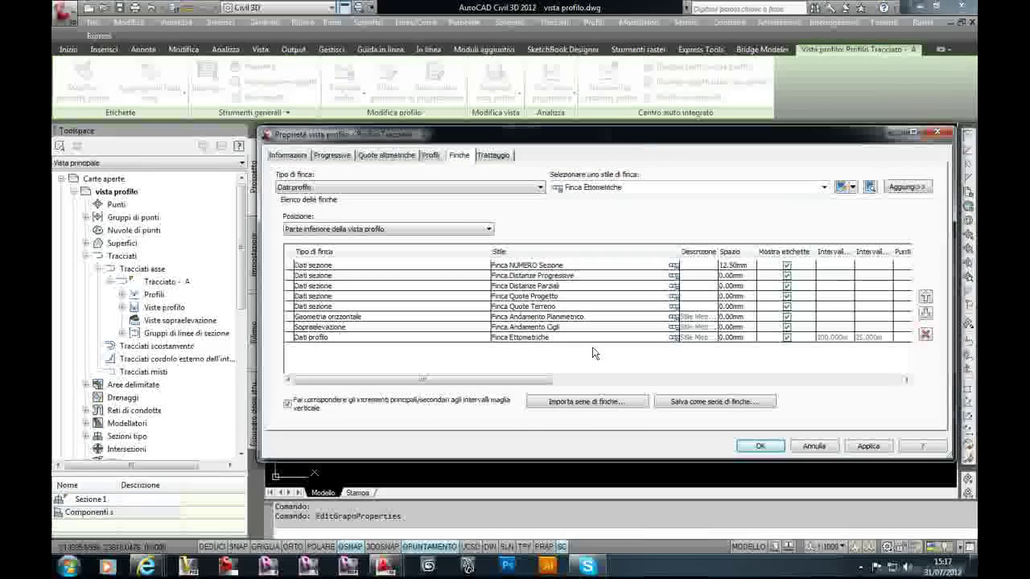
pyautogui.moveTo(472, 380); pyautogui.dragTo(701, 398)
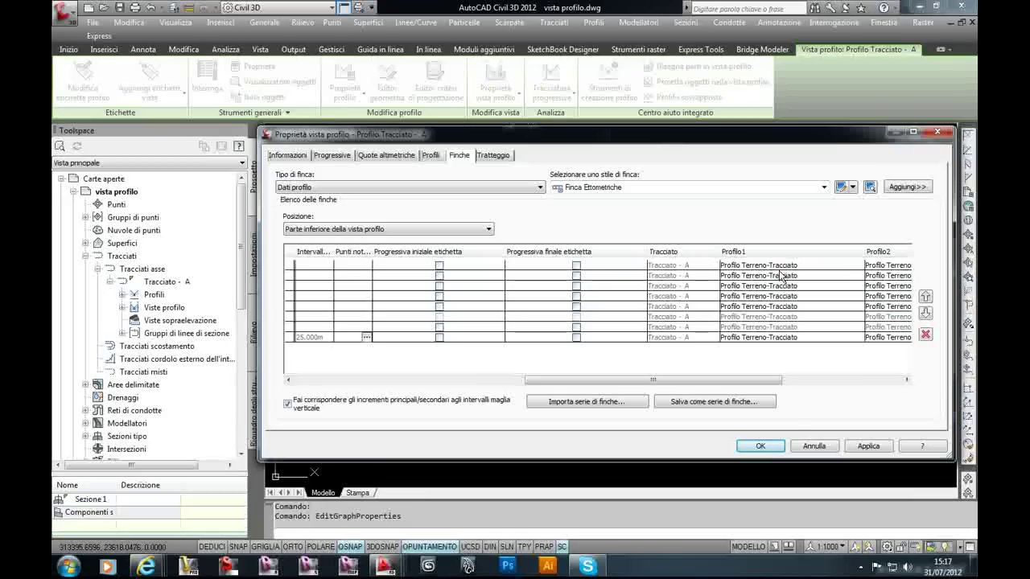
# Step: Set Profilo1 to Livelletta A for all six bands
pyautogui.click(785, 266)
pyautogui.click(785, 266)
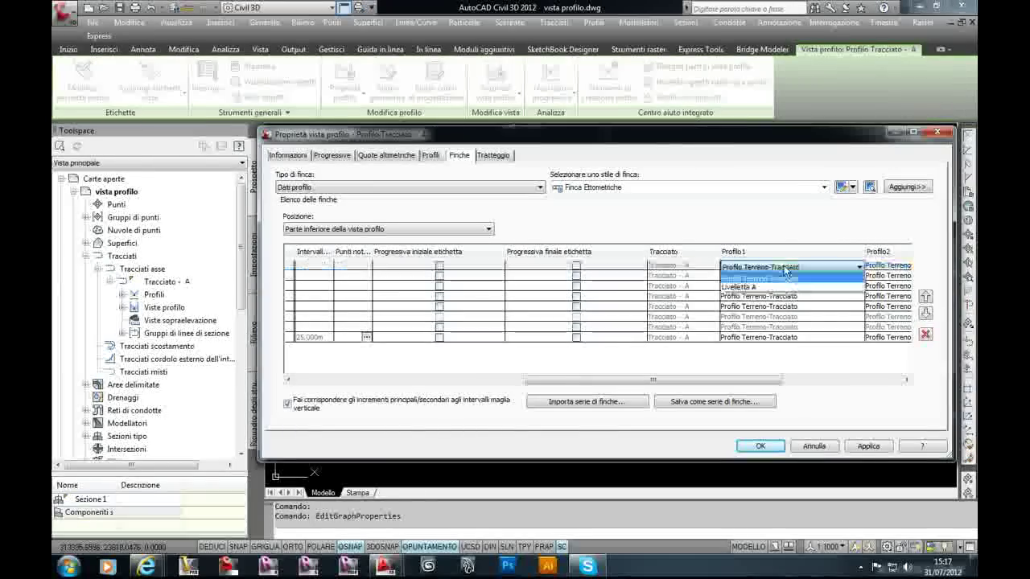
pyautogui.click(744, 287)
pyautogui.click(749, 275)
pyautogui.click(748, 276)
pyautogui.click(750, 297)
pyautogui.click(748, 286)
pyautogui.click(748, 285)
pyautogui.click(749, 307)
pyautogui.click(749, 296)
pyautogui.click(749, 296)
pyautogui.click(747, 318)
pyautogui.click(746, 307)
pyautogui.click(747, 306)
pyautogui.click(748, 327)
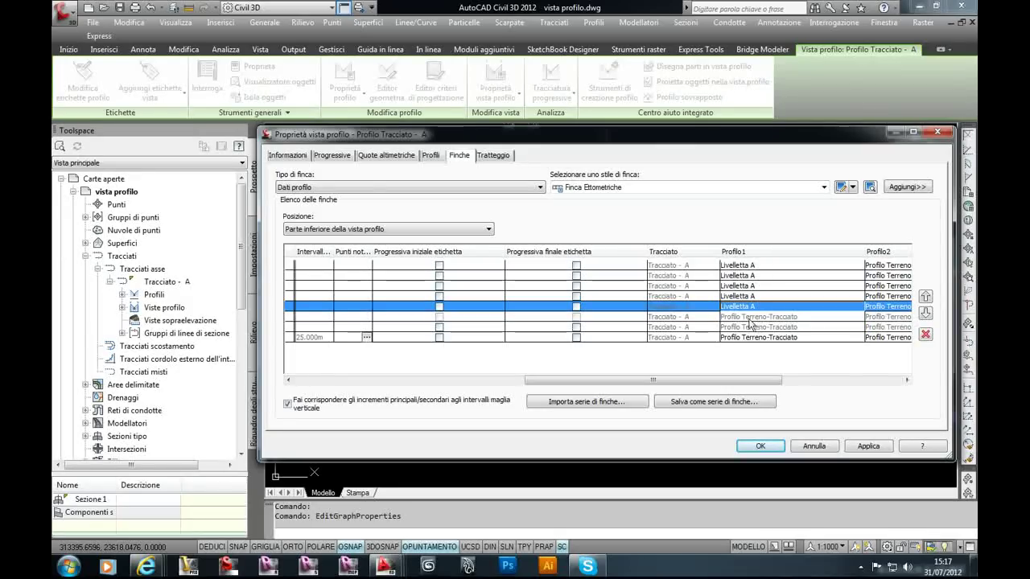
pyautogui.click(748, 337)
pyautogui.click(749, 337)
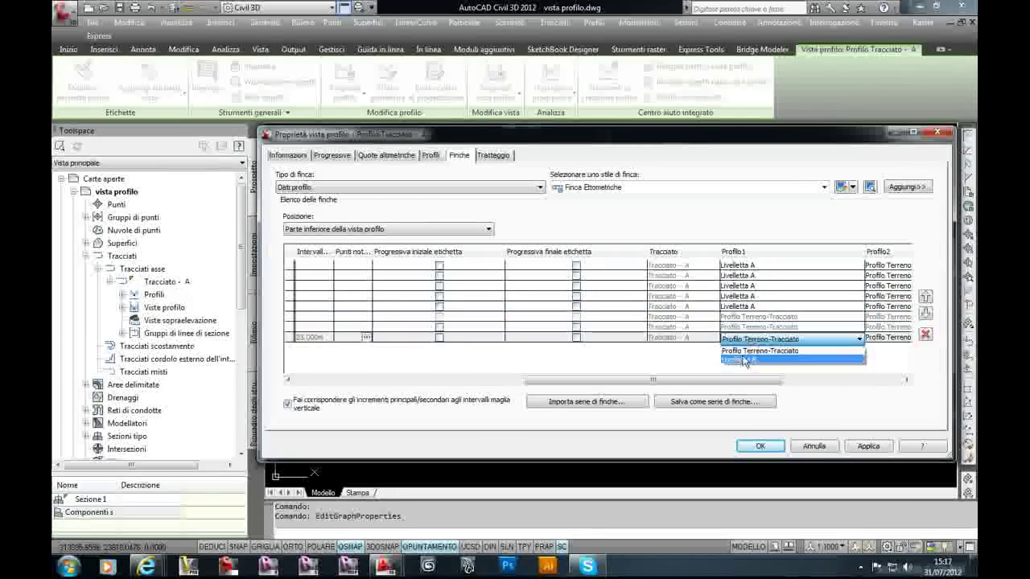
pyautogui.click(744, 359)
# Step: Set each band's data source to GL Sez - tracciato A and apply
pyautogui.moveTo(686, 378); pyautogui.dragTo(793, 386)
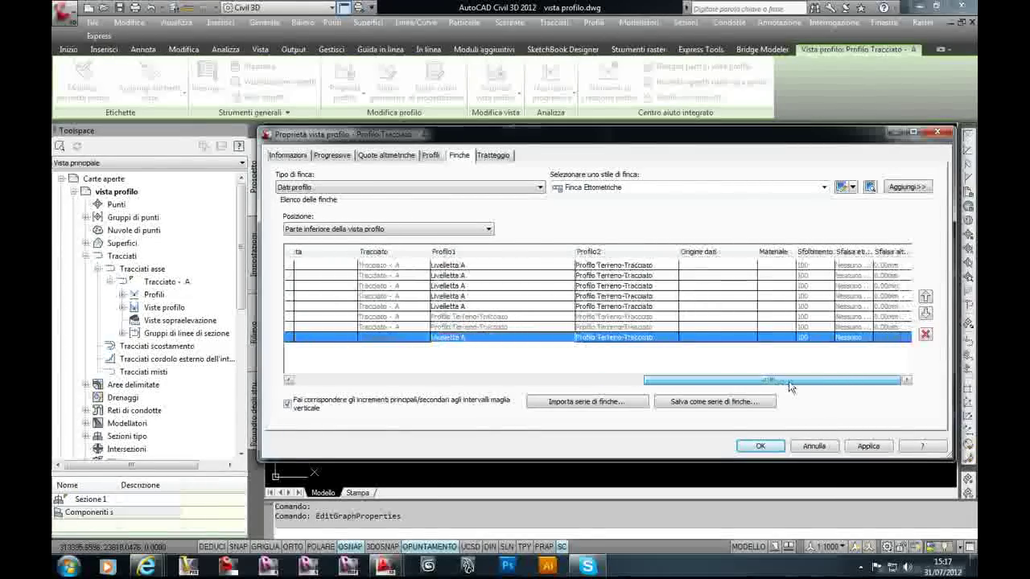
pyautogui.click(707, 266)
pyautogui.click(710, 268)
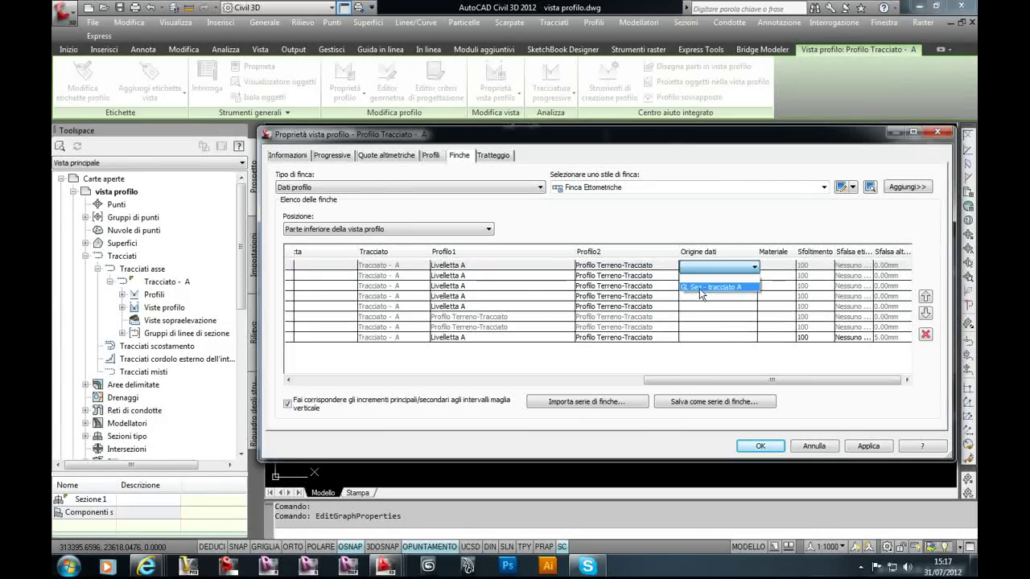
pyautogui.click(700, 288)
pyautogui.click(705, 276)
pyautogui.click(705, 276)
pyautogui.click(705, 298)
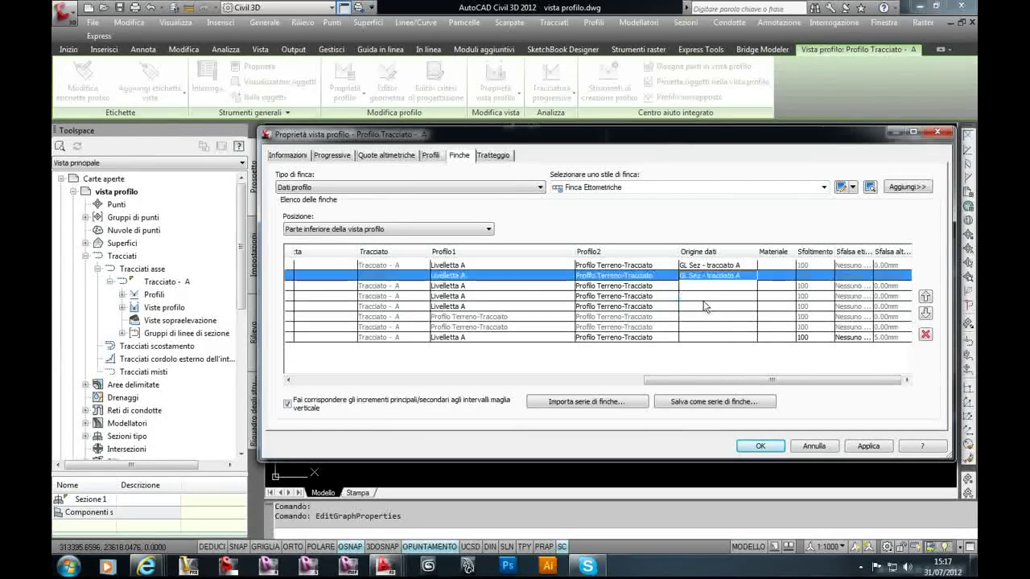
pyautogui.click(705, 287)
pyautogui.click(705, 297)
pyautogui.click(702, 296)
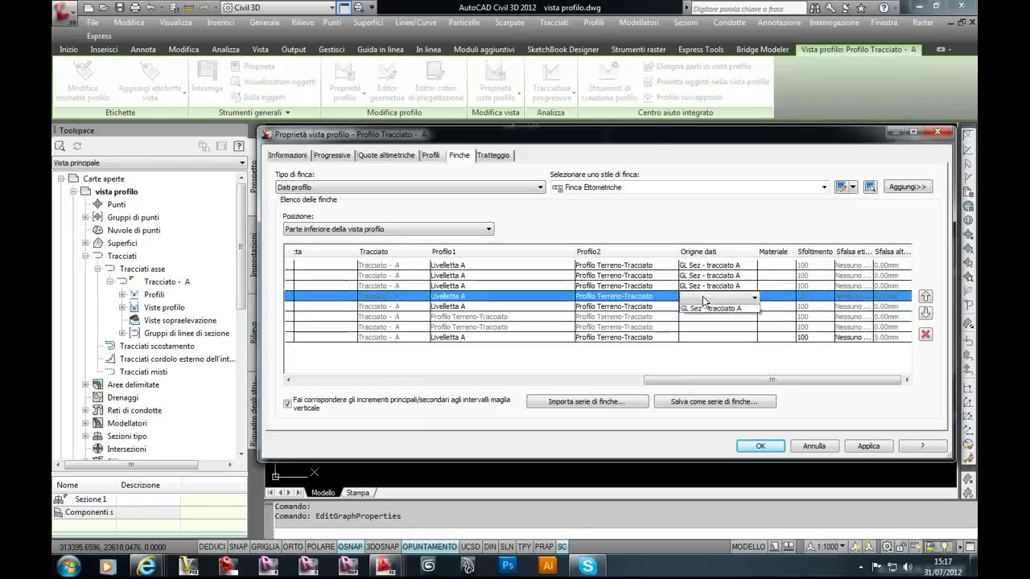
pyautogui.click(702, 320)
pyautogui.click(701, 306)
pyautogui.click(701, 307)
pyautogui.click(703, 330)
pyautogui.click(698, 319)
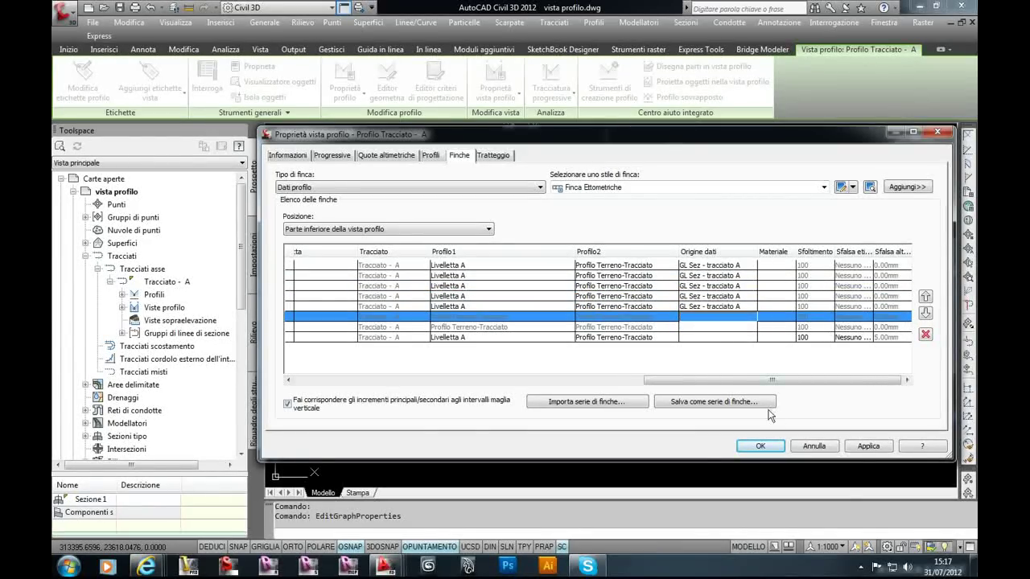
pyautogui.click(858, 450)
pyautogui.click(760, 446)
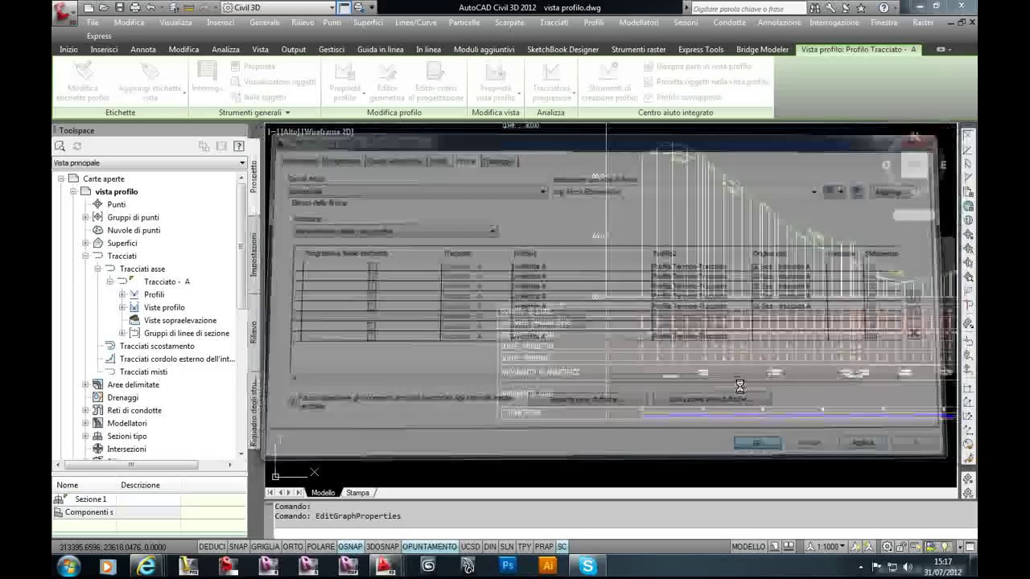
pyautogui.scroll(2, 644, 341)
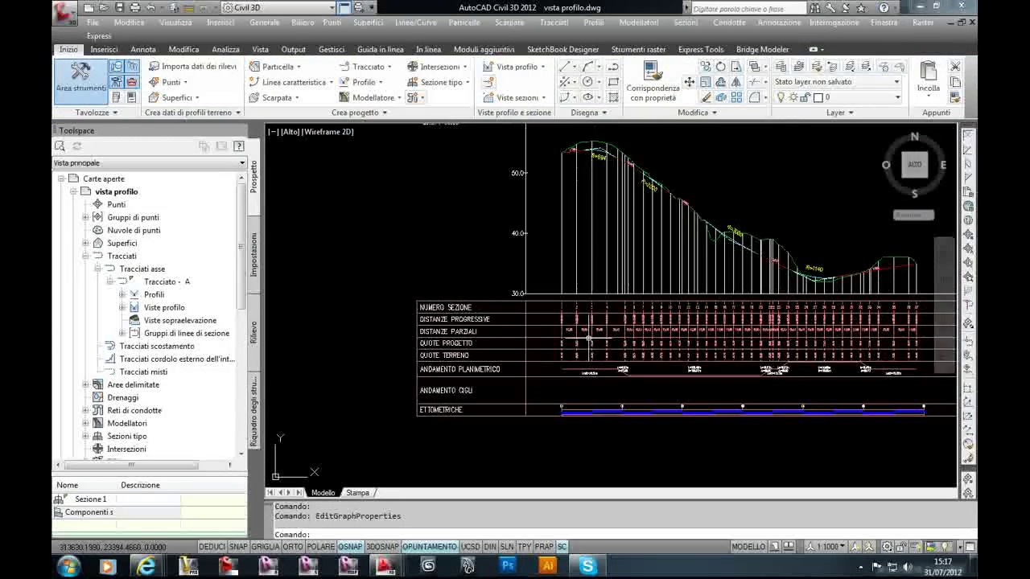
pyautogui.scroll(2, 589, 338)
pyautogui.scroll(-1, 590, 338)
pyautogui.scroll(-1, 585, 330)
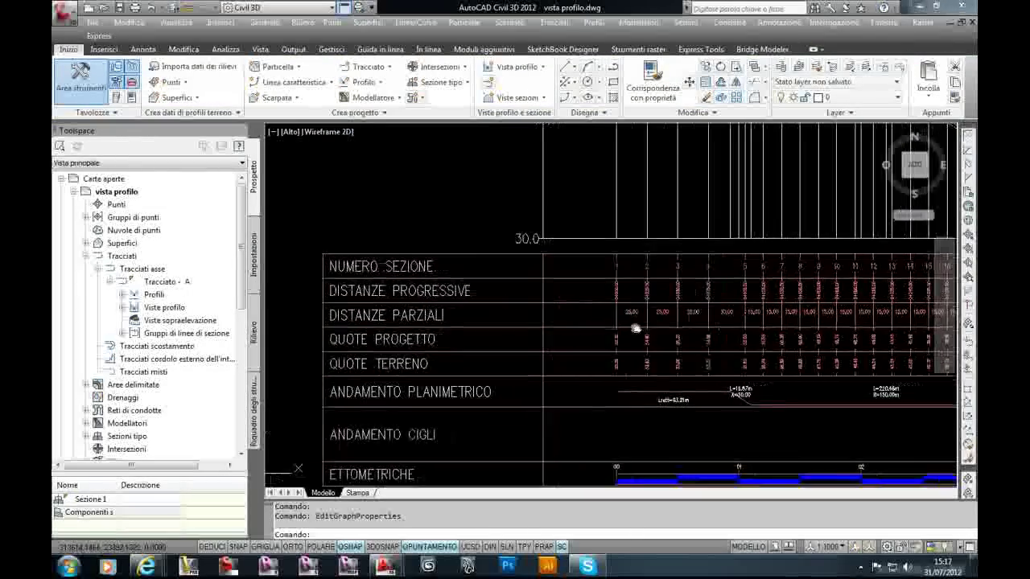
pyautogui.scroll(-2, 579, 320)
pyautogui.scroll(1, 579, 320)
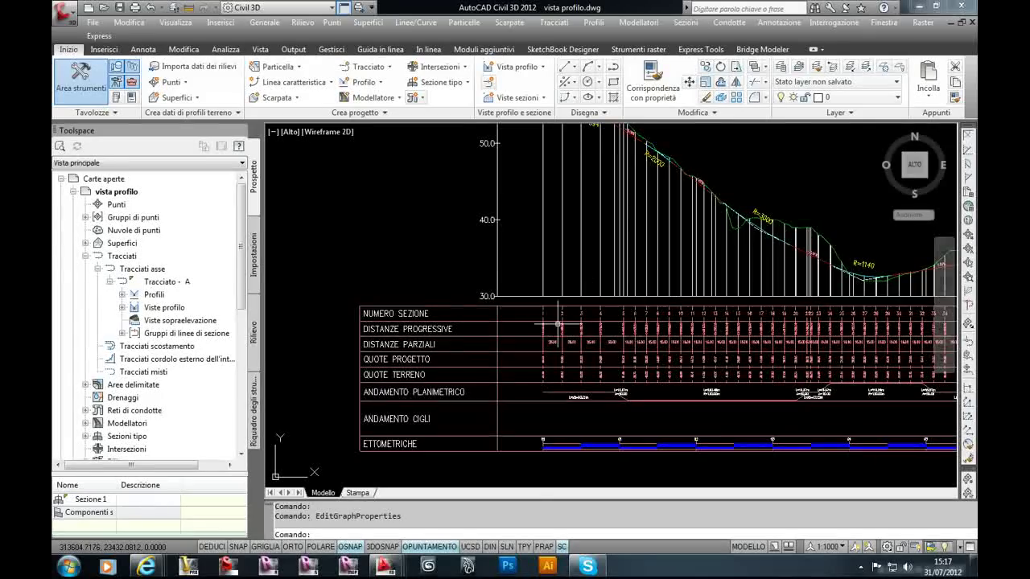
pyautogui.scroll(1, 578, 330)
pyautogui.scroll(1, 578, 333)
pyautogui.scroll(-1, 583, 335)
pyautogui.scroll(3, 596, 343)
pyautogui.scroll(-2, 414, 346)
pyautogui.scroll(-2, 411, 341)
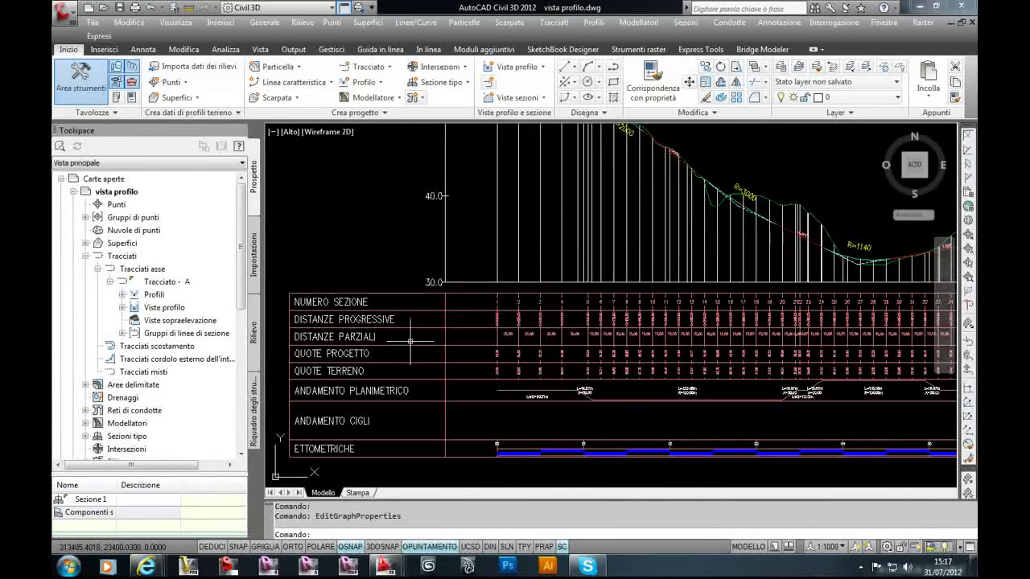
pyautogui.scroll(3, 465, 366)
pyautogui.scroll(2, 499, 366)
pyautogui.scroll(-2, 600, 286)
pyautogui.scroll(-3, 608, 282)
pyautogui.scroll(1, 475, 370)
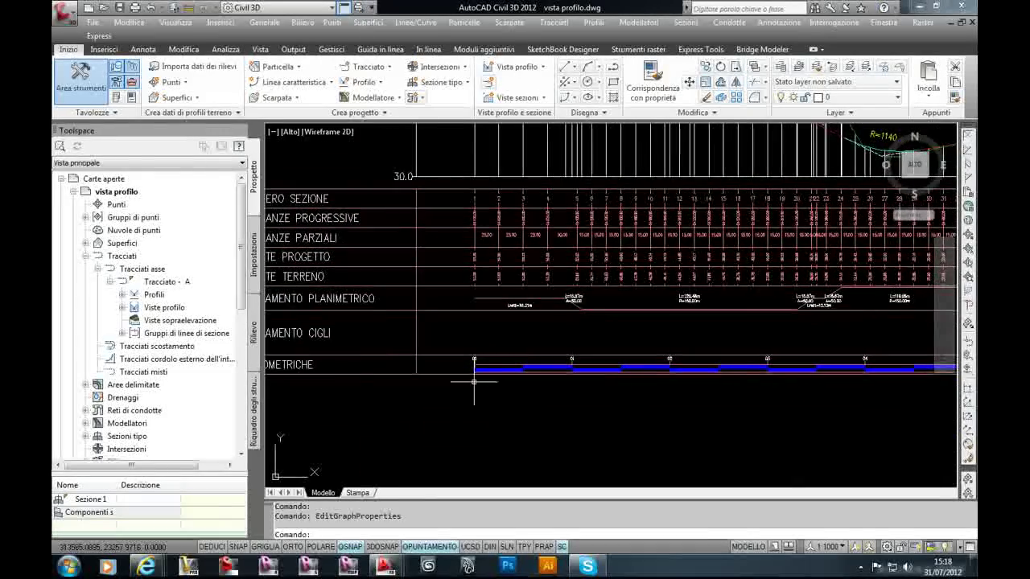
pyautogui.scroll(-2, 640, 372)
pyautogui.scroll(2, 640, 371)
pyautogui.scroll(-1, 596, 372)
pyautogui.scroll(-2, 596, 372)
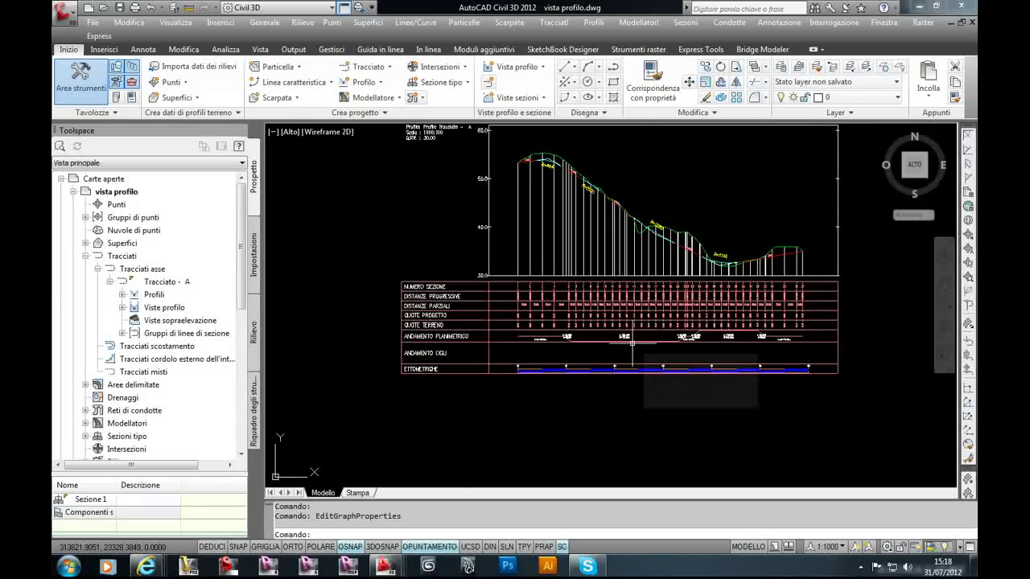
pyautogui.hotkey('ctrl', 'Tab')
pyautogui.scroll(-3, 547, 333)
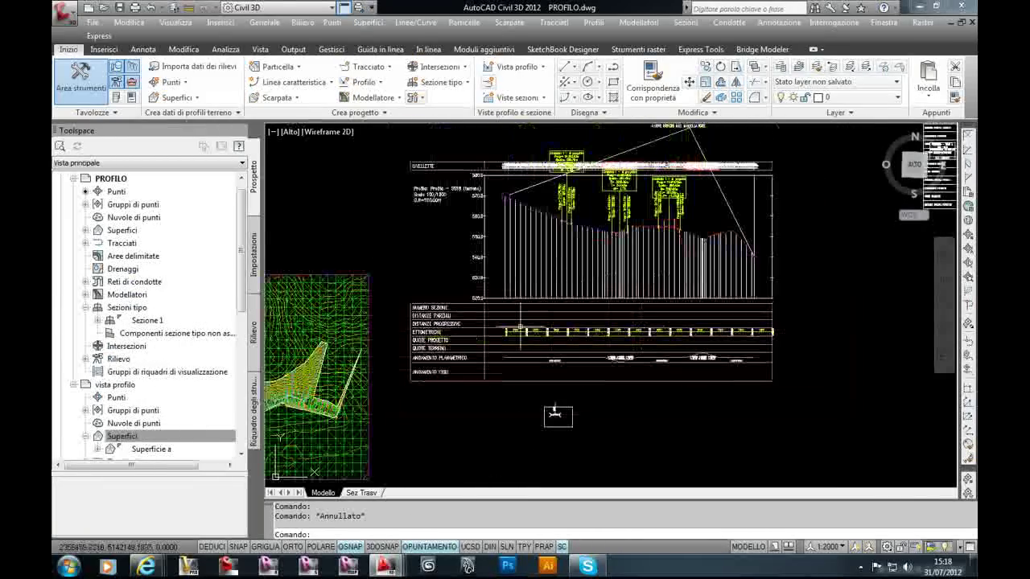
pyautogui.scroll(1, 575, 419)
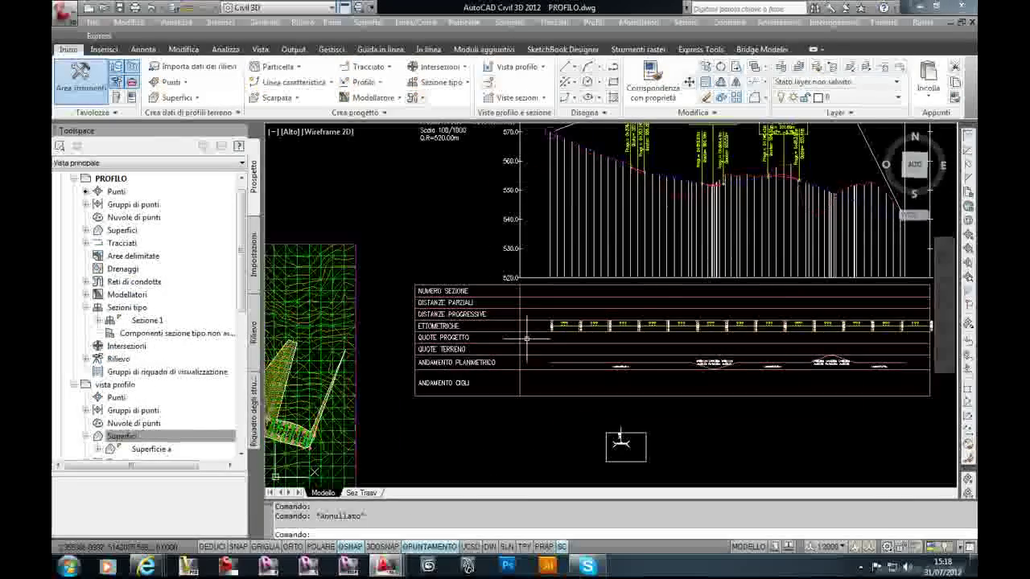
pyautogui.scroll(2, 520, 341)
pyautogui.moveTo(574, 325); pyautogui.dragTo(561, 326, button='middle')
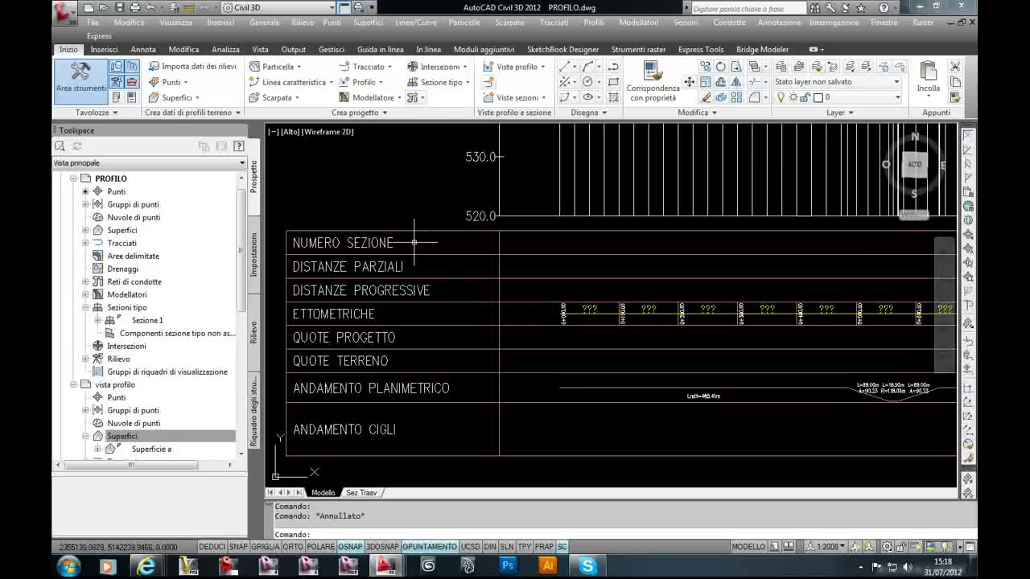
pyautogui.scroll(-1, 401, 258)
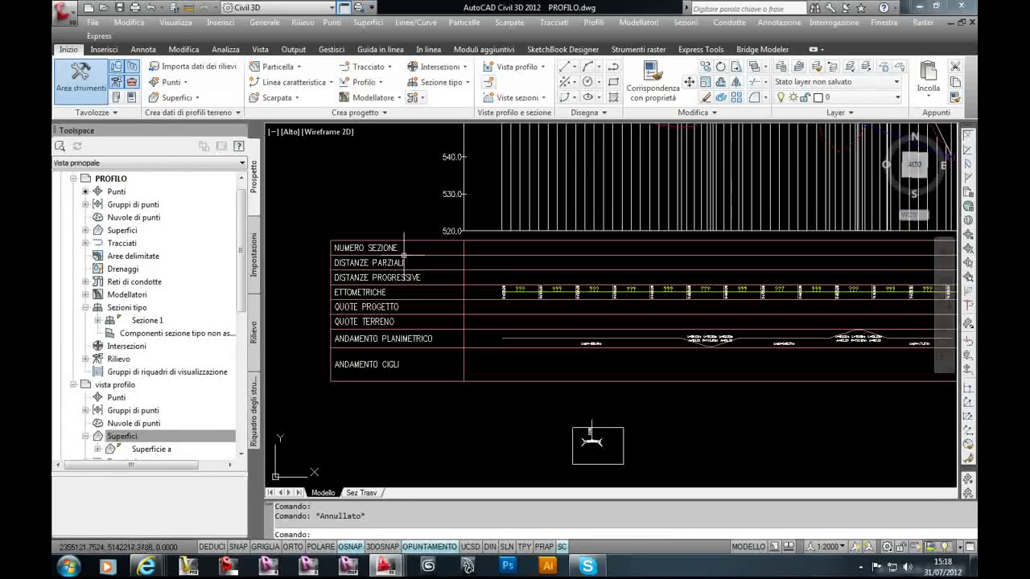
pyautogui.scroll(1, 379, 251)
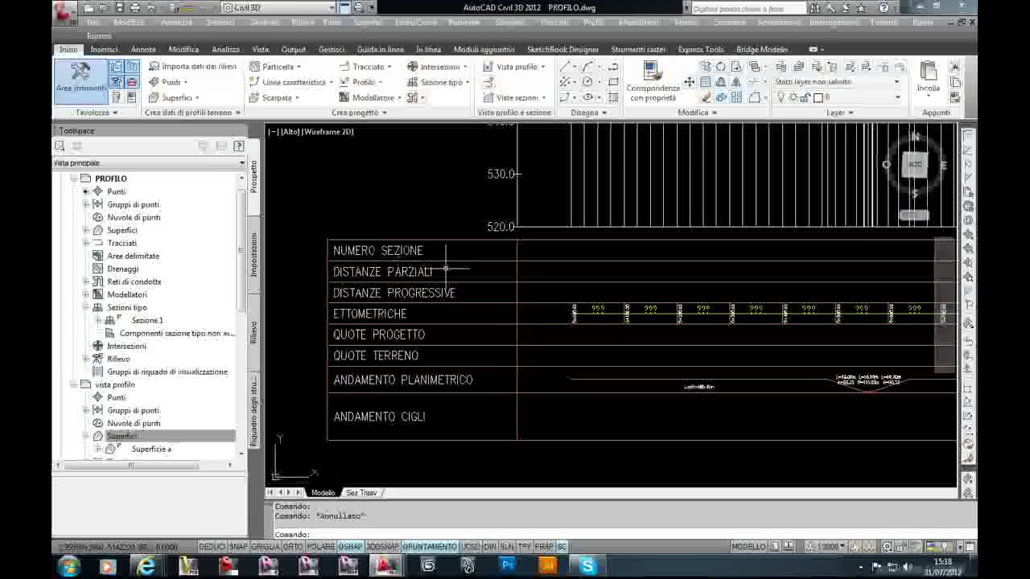
pyautogui.scroll(2, 633, 319)
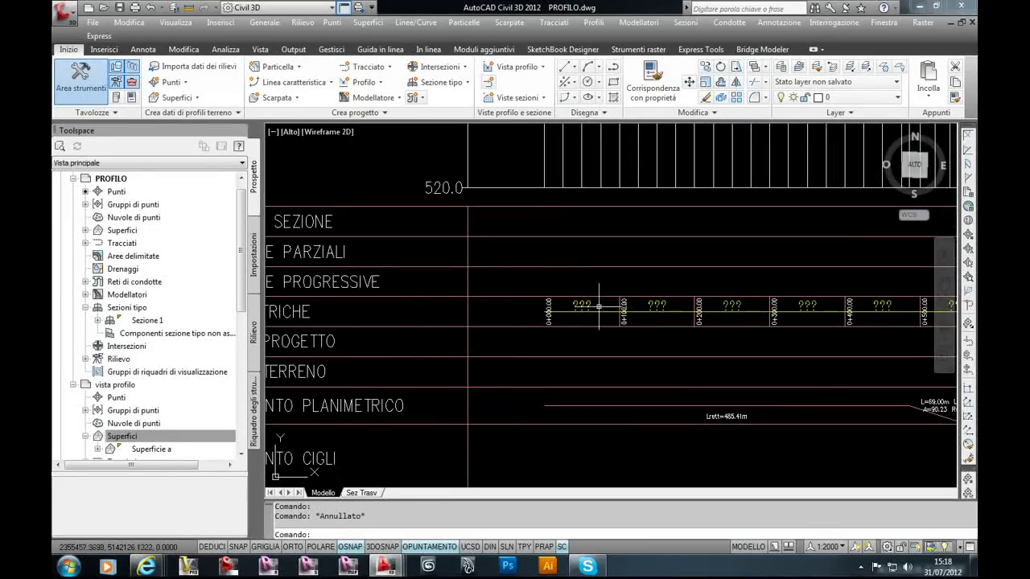
pyautogui.scroll(-3, 633, 319)
pyautogui.scroll(1, 633, 319)
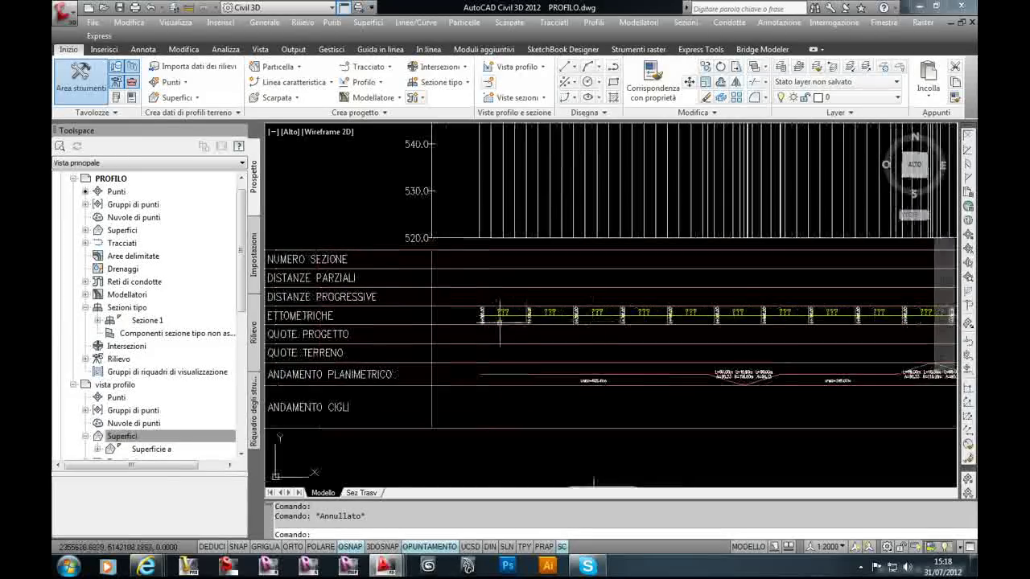
pyautogui.scroll(3, 609, 325)
pyautogui.scroll(-2, 445, 290)
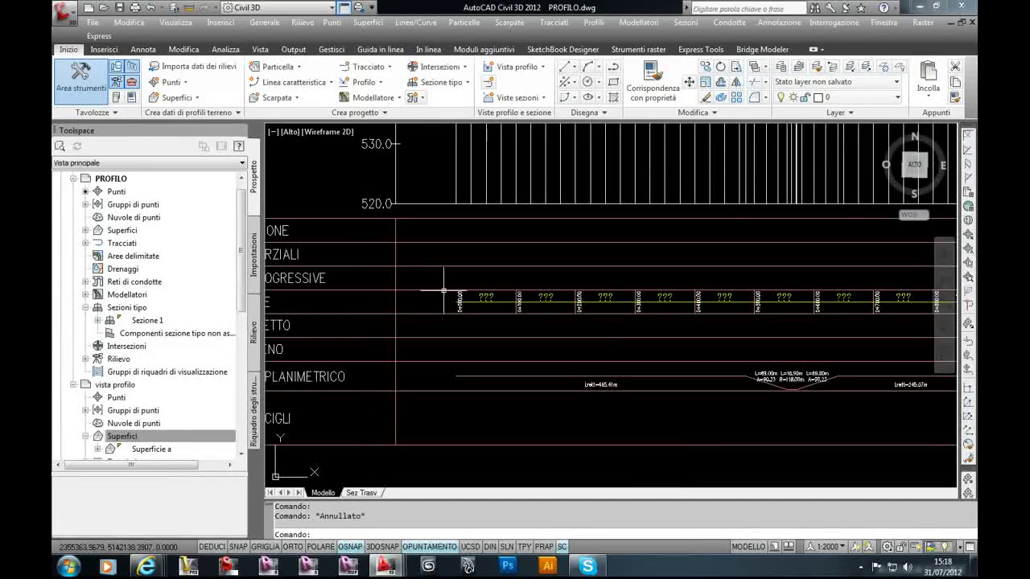
pyautogui.scroll(-2, 537, 298)
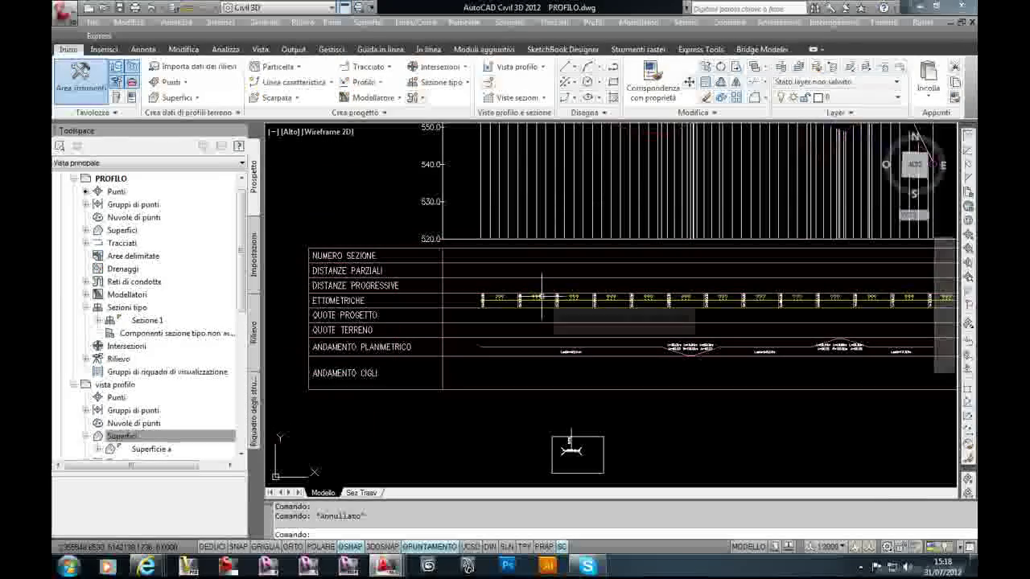
pyautogui.scroll(5, 516, 299)
pyautogui.scroll(3, 421, 297)
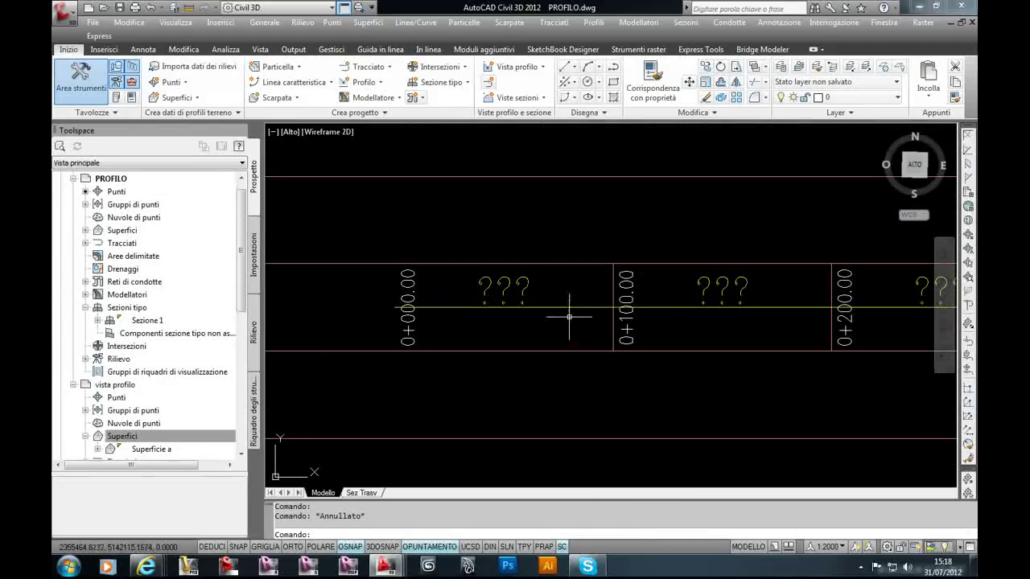
# Step: Review the Distanza incrementale label components in the hectometric band style, then close the dialogs
pyautogui.click(532, 307)
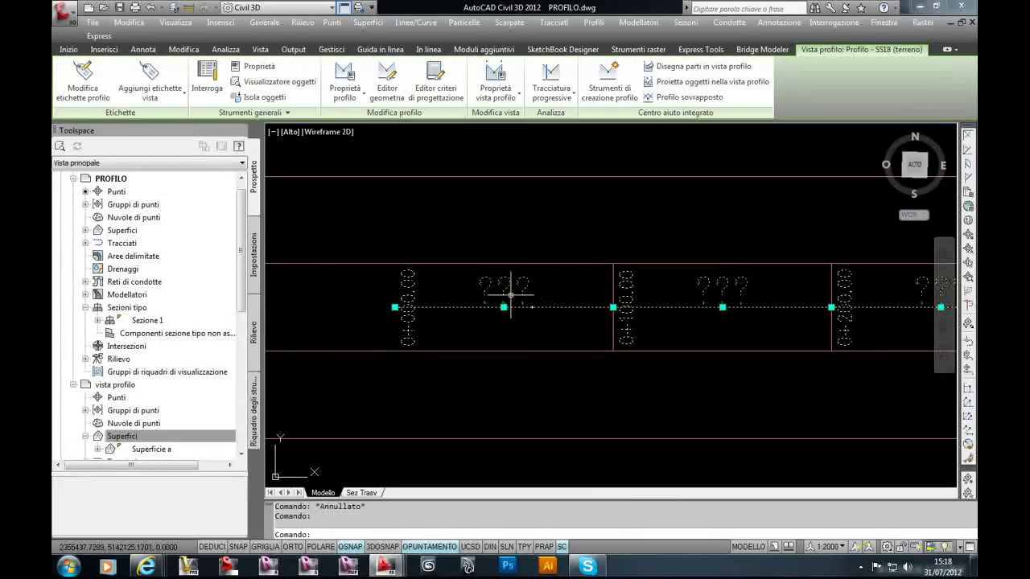
pyautogui.rightClick(465, 292)
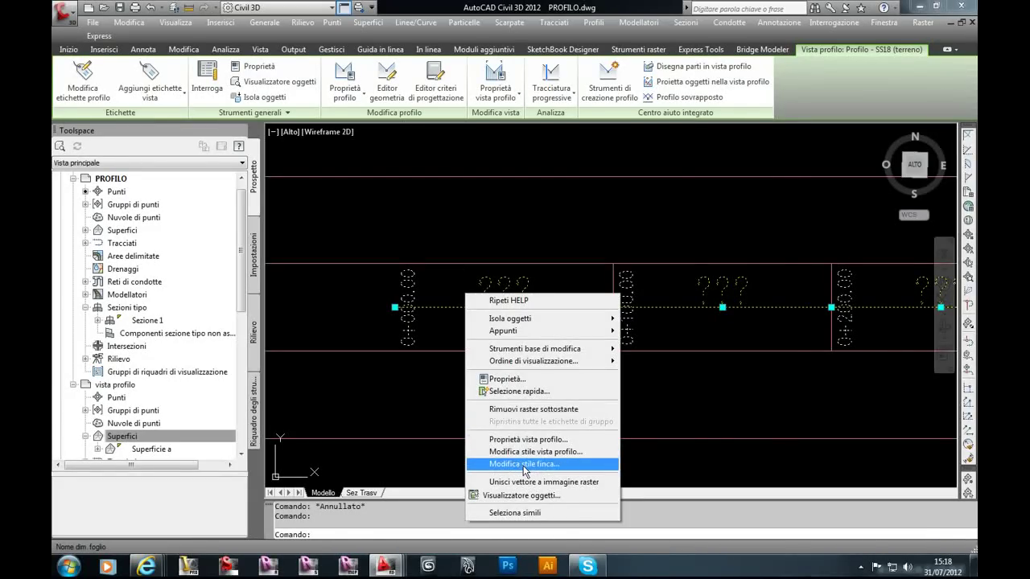
pyautogui.click(525, 465)
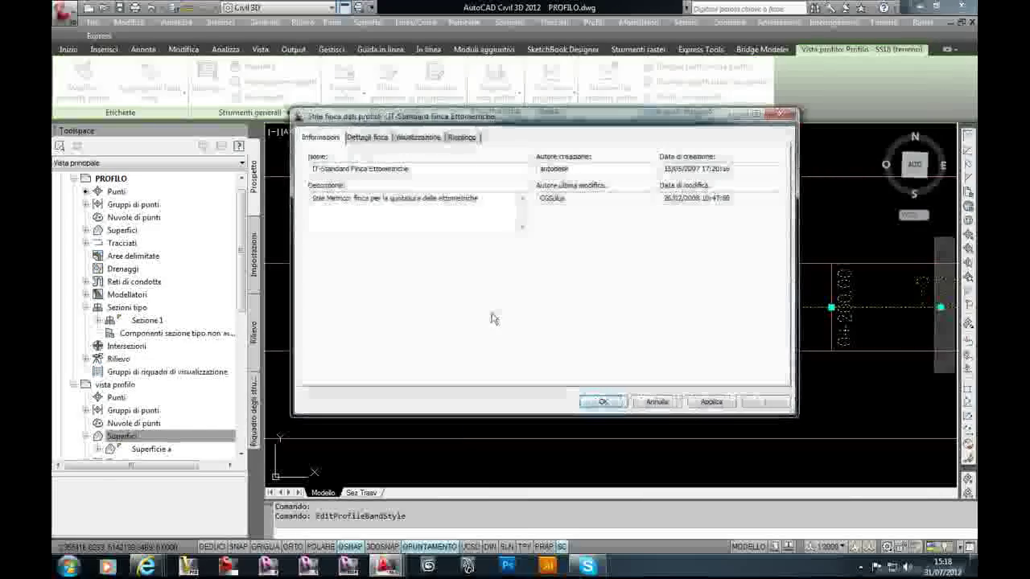
pyautogui.click(370, 140)
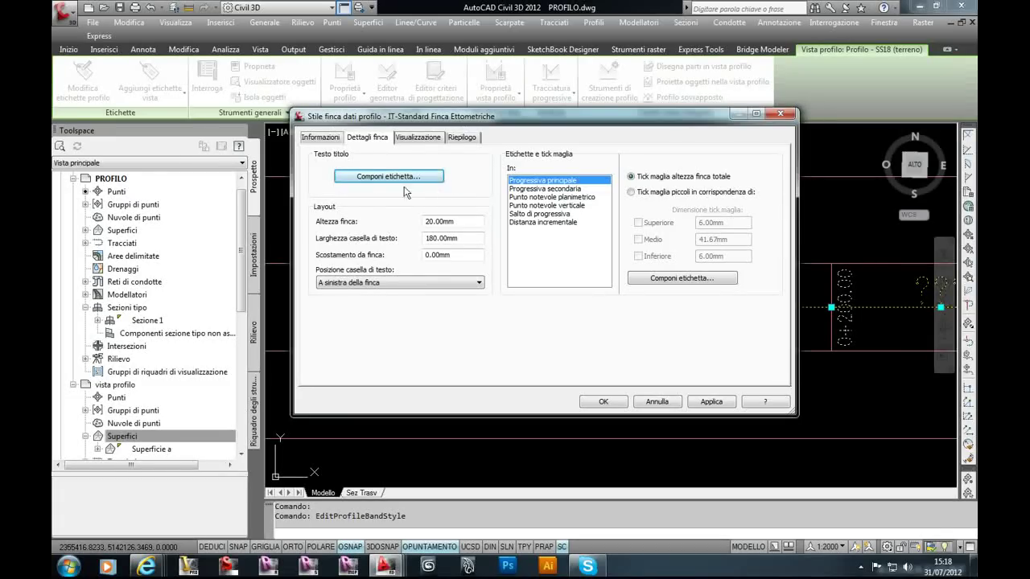
pyautogui.click(544, 222)
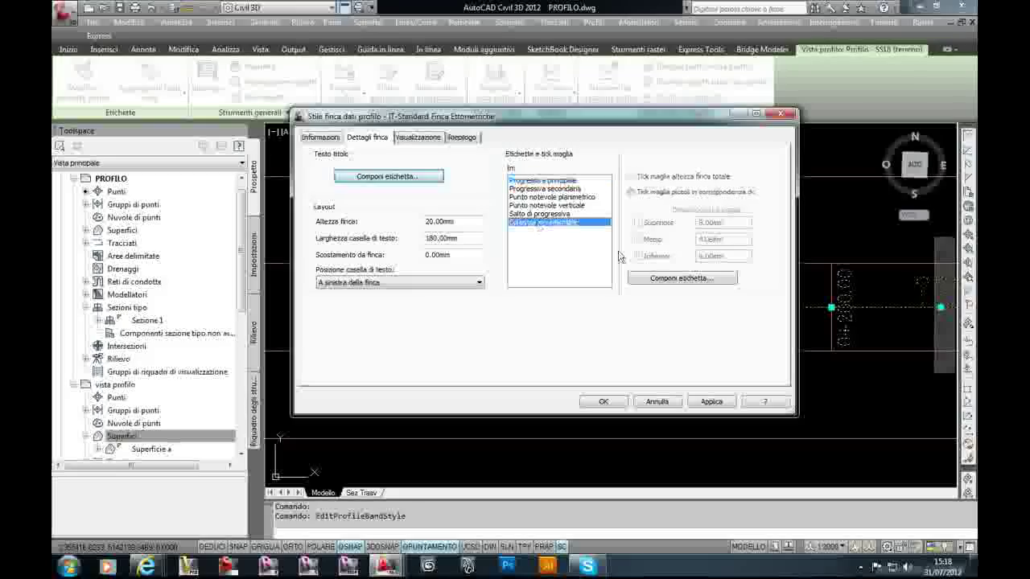
pyautogui.click(662, 279)
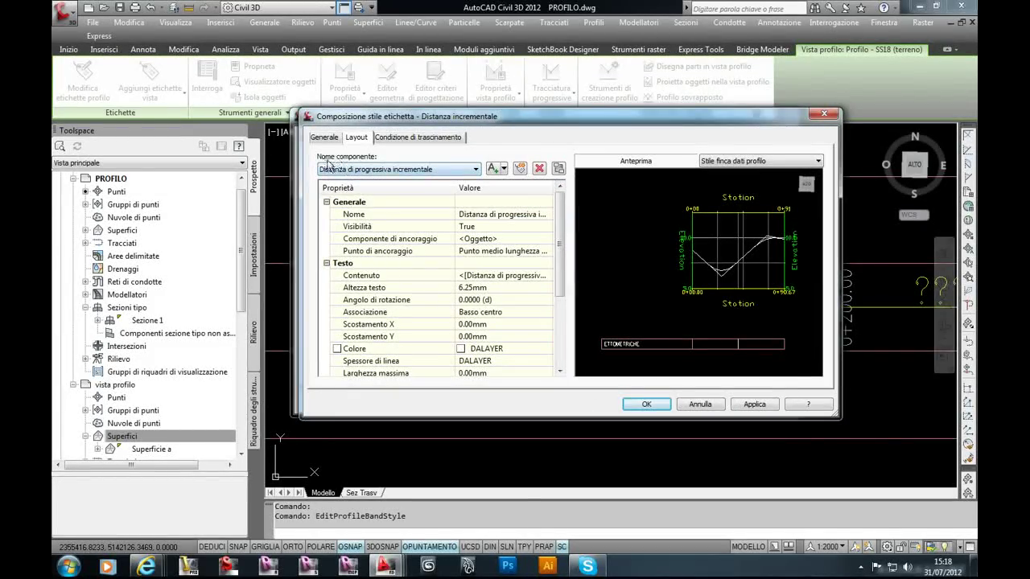
pyautogui.click(362, 170)
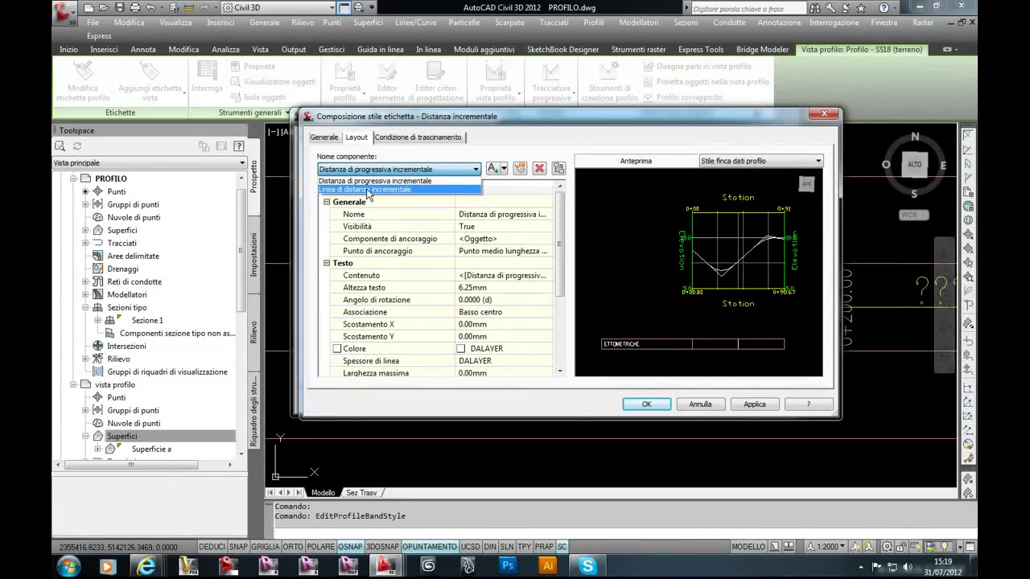
pyautogui.click(697, 404)
pyautogui.click(692, 404)
pyautogui.click(656, 402)
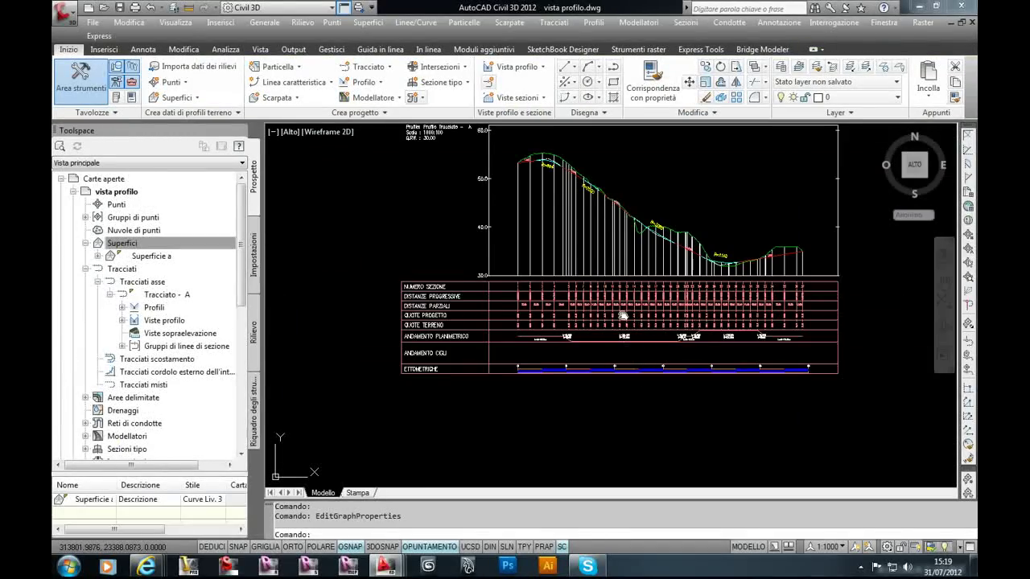
pyautogui.scroll(1, 515, 405)
pyautogui.scroll(3, 533, 394)
pyautogui.scroll(4, 533, 395)
pyautogui.click(559, 356)
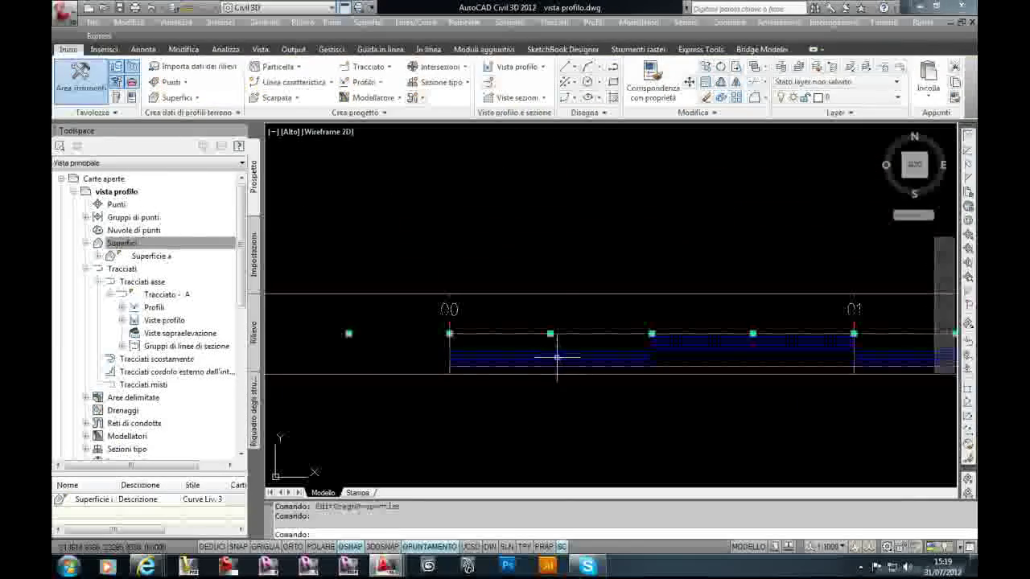
pyautogui.scroll(-2, 542, 267)
pyautogui.scroll(-1, 543, 247)
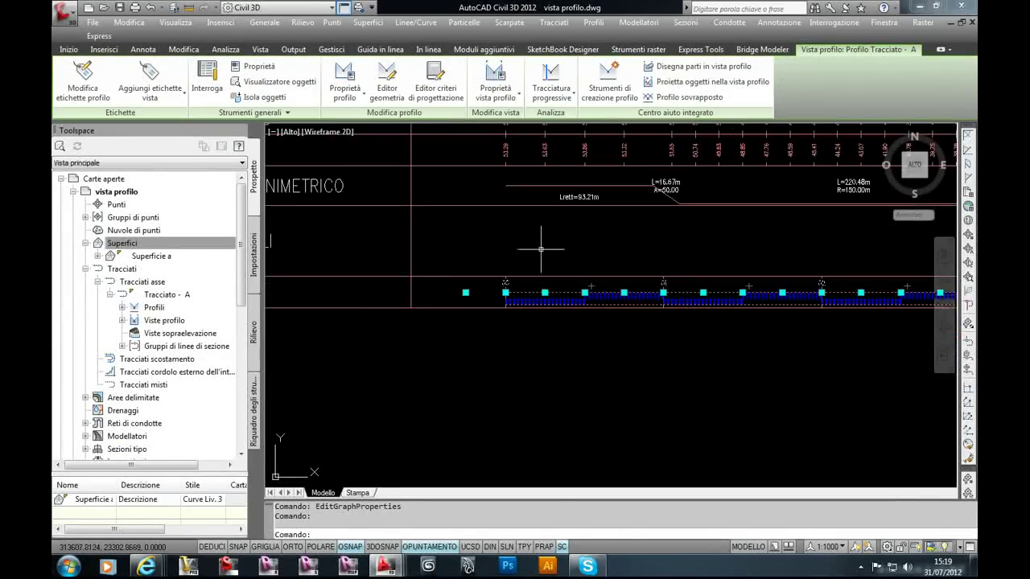
pyautogui.rightClick(543, 249)
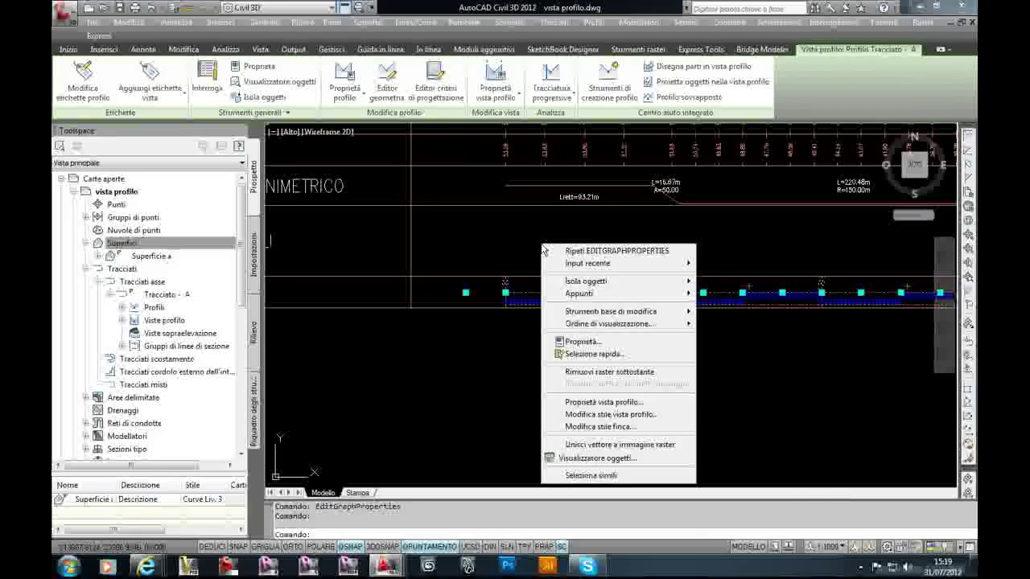
pyautogui.click(597, 428)
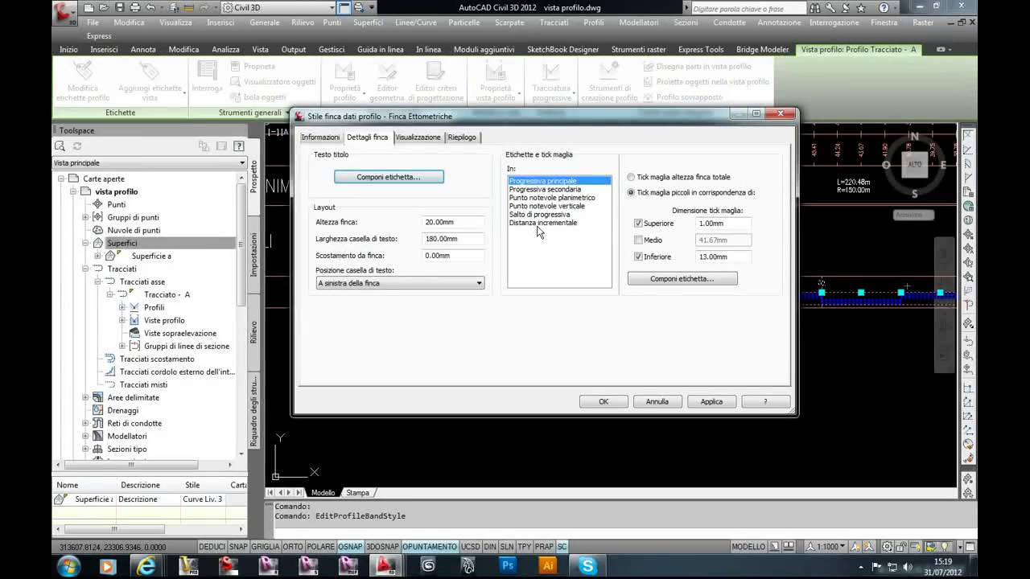
pyautogui.click(539, 223)
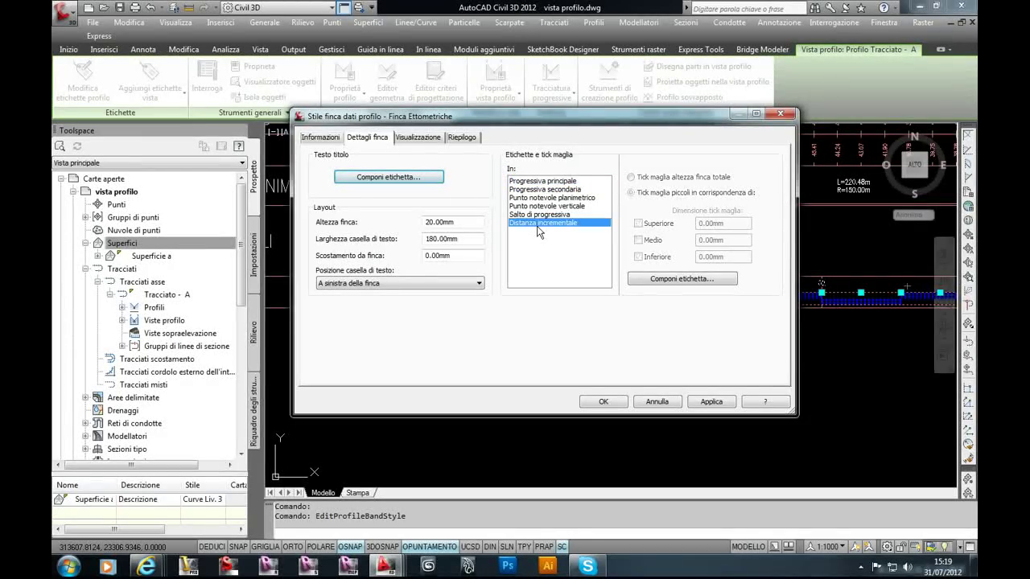
pyautogui.click(680, 279)
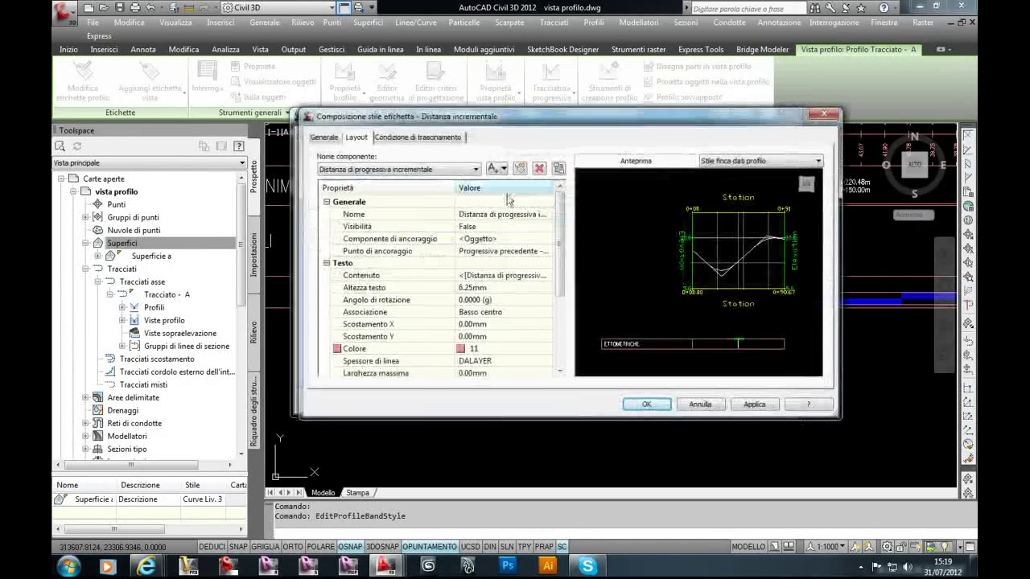
pyautogui.click(358, 170)
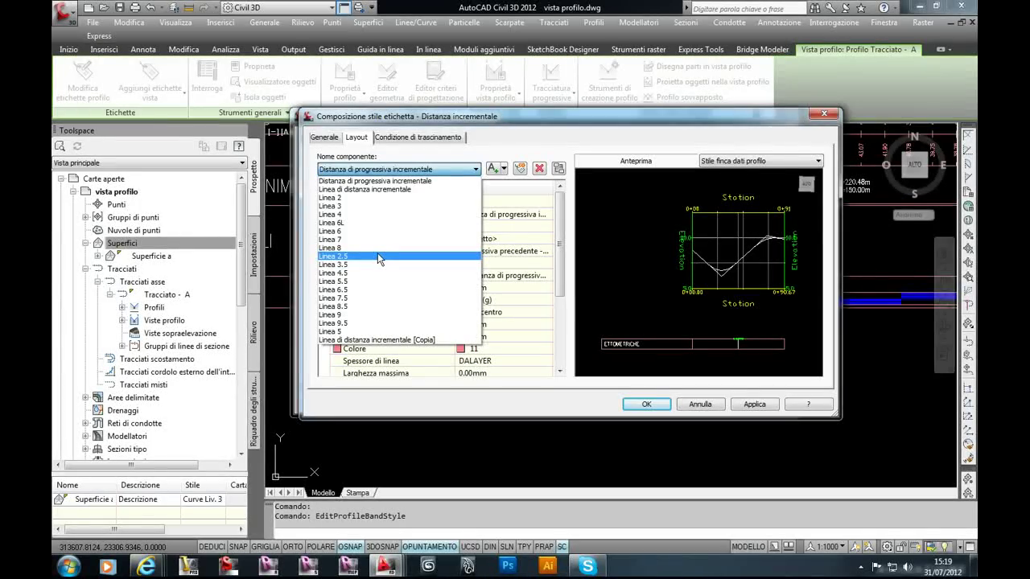
pyautogui.click(375, 181)
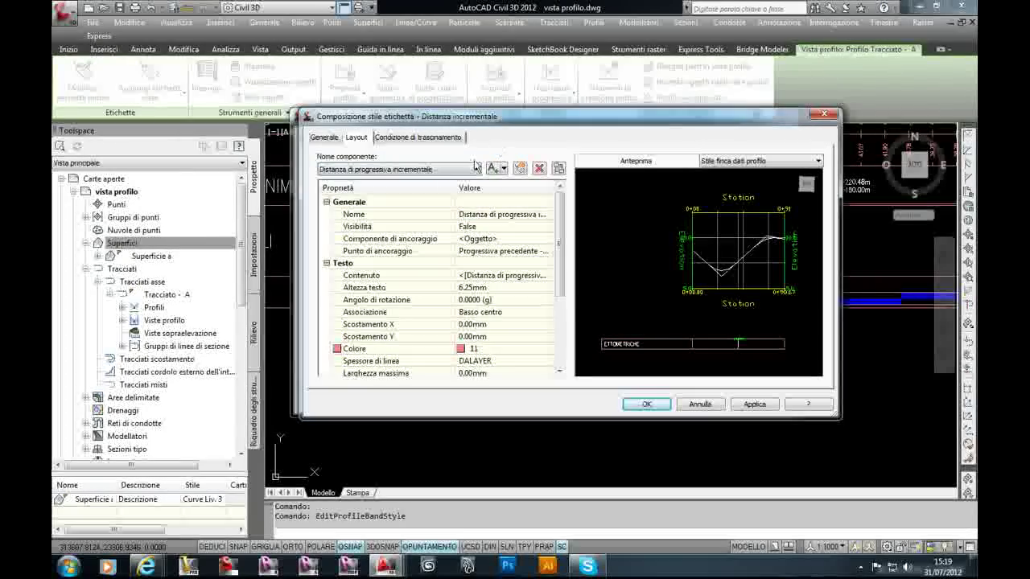
pyautogui.click(698, 404)
# Step: Close the band style settings and zoom around PROFILO's profile view and bands
pyautogui.click(658, 402)
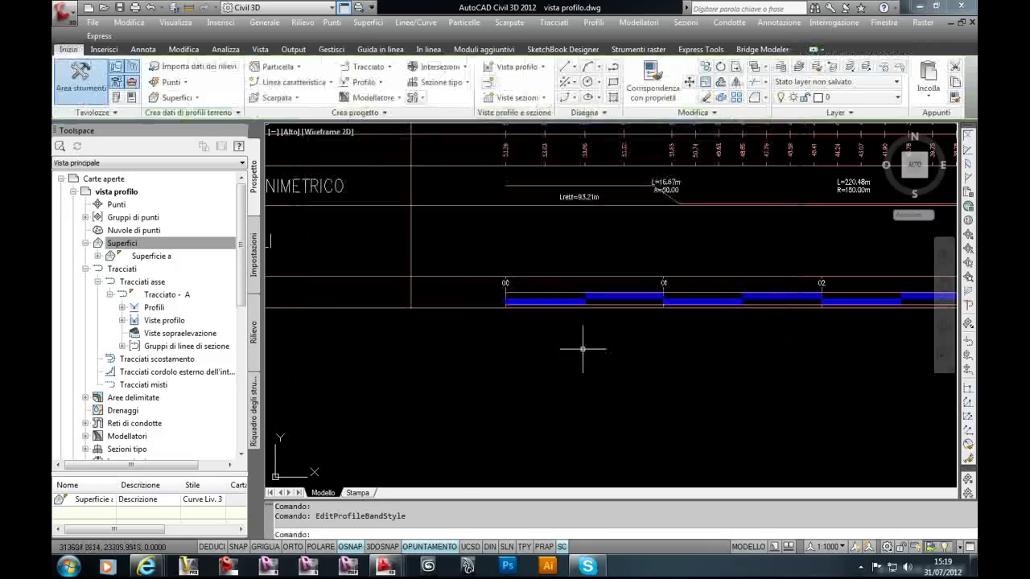
pyautogui.scroll(1, 524, 329)
pyautogui.scroll(1, 503, 326)
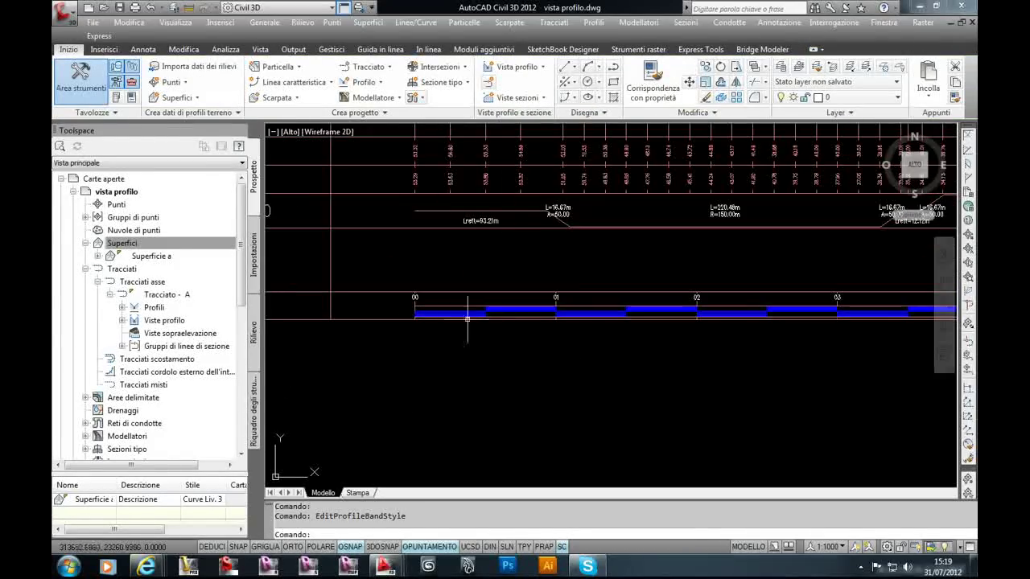
pyautogui.scroll(1, 494, 321)
pyautogui.scroll(-2, 494, 321)
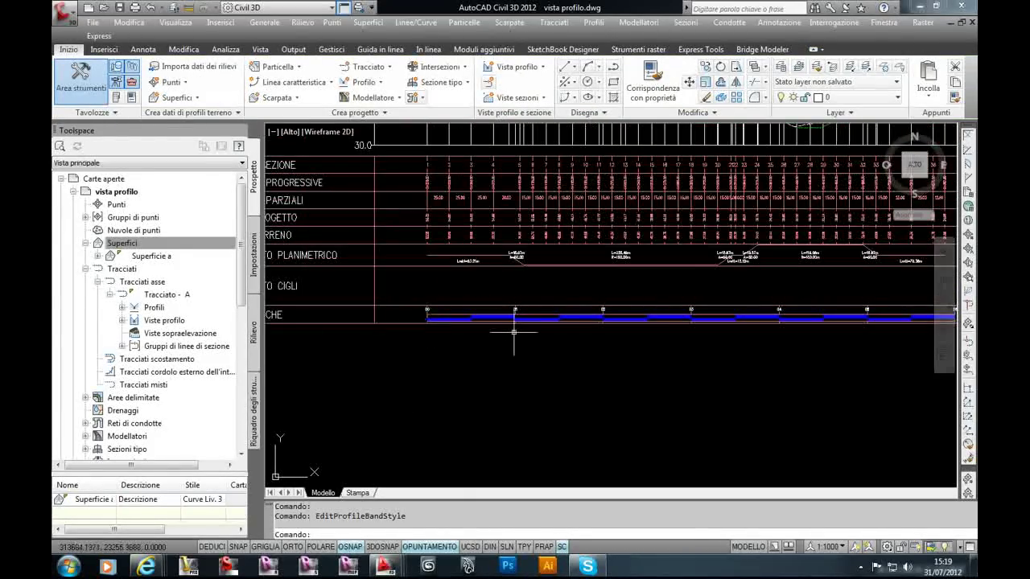
pyautogui.scroll(-1, 681, 330)
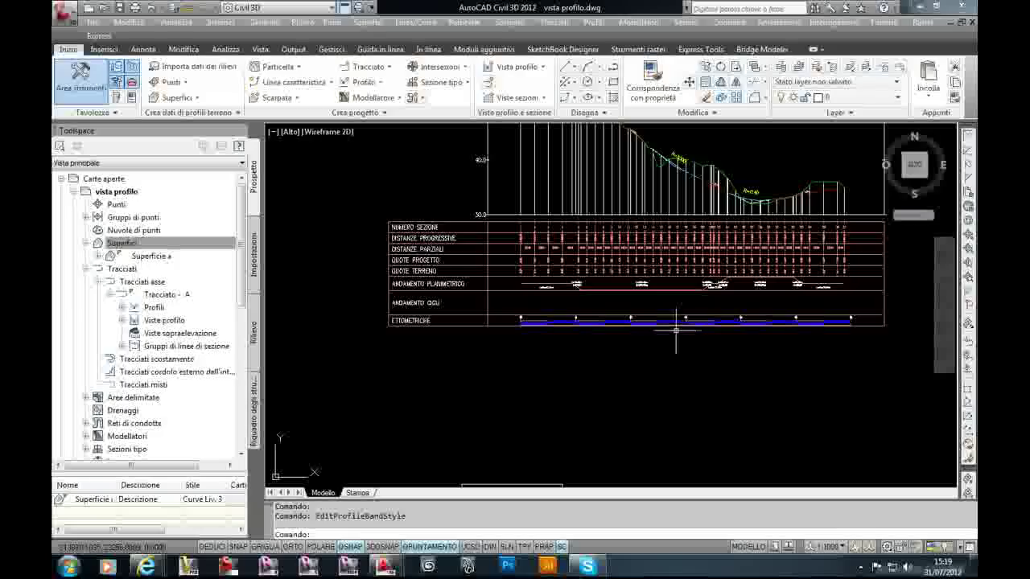
pyautogui.scroll(1, 609, 348)
pyautogui.scroll(1, 563, 352)
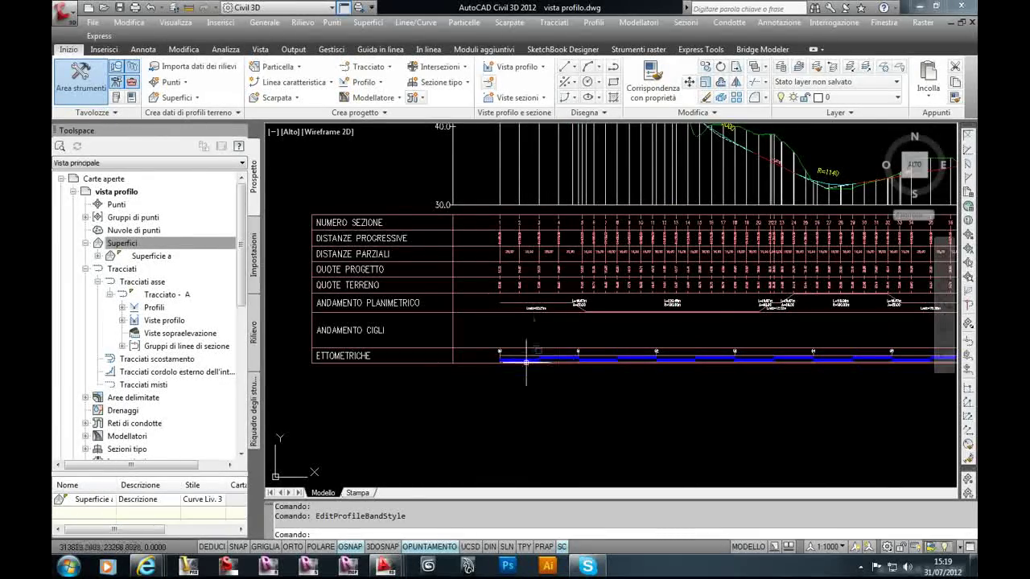
pyautogui.scroll(1, 526, 362)
pyautogui.scroll(-2, 510, 357)
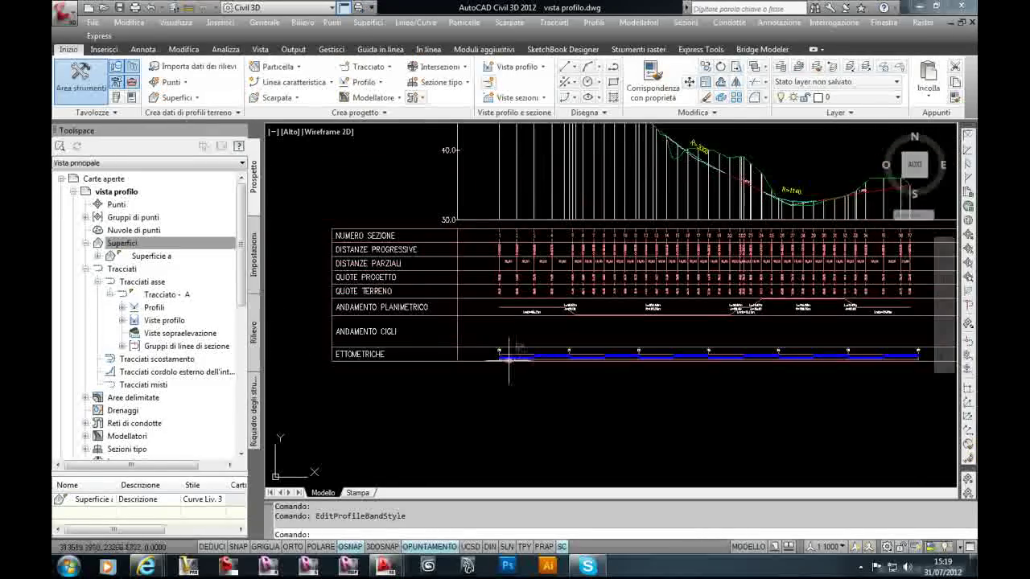
pyautogui.scroll(3, 511, 356)
pyautogui.scroll(-2, 508, 356)
pyautogui.scroll(-1, 523, 355)
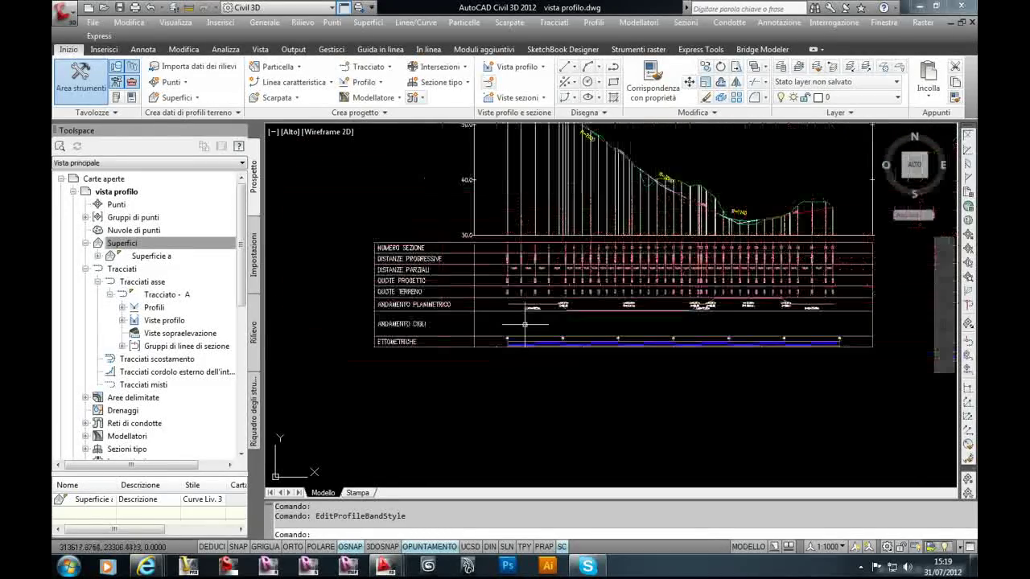
pyautogui.scroll(1, 561, 342)
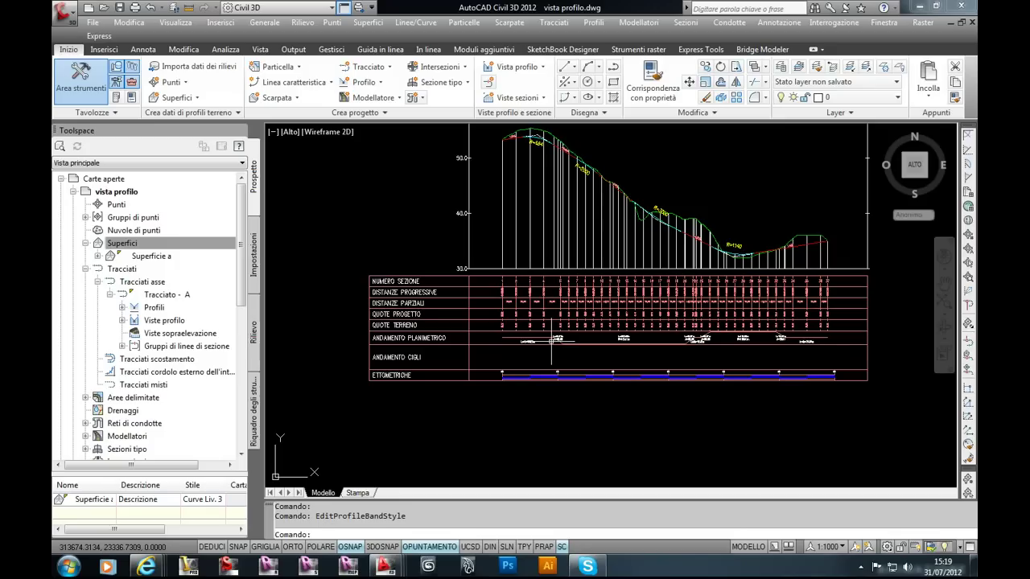
pyautogui.scroll(-1, 534, 202)
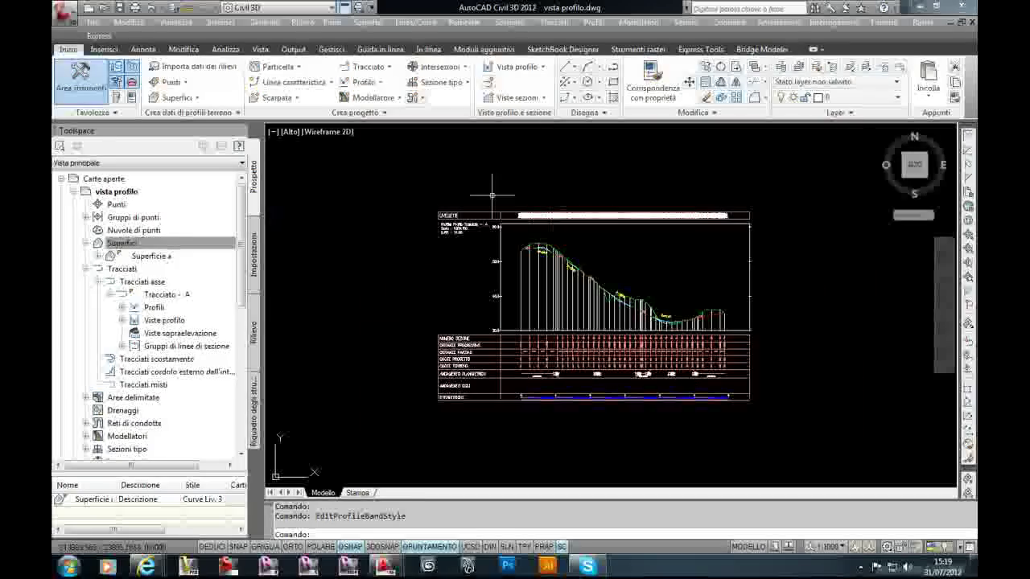
pyautogui.scroll(1, 501, 297)
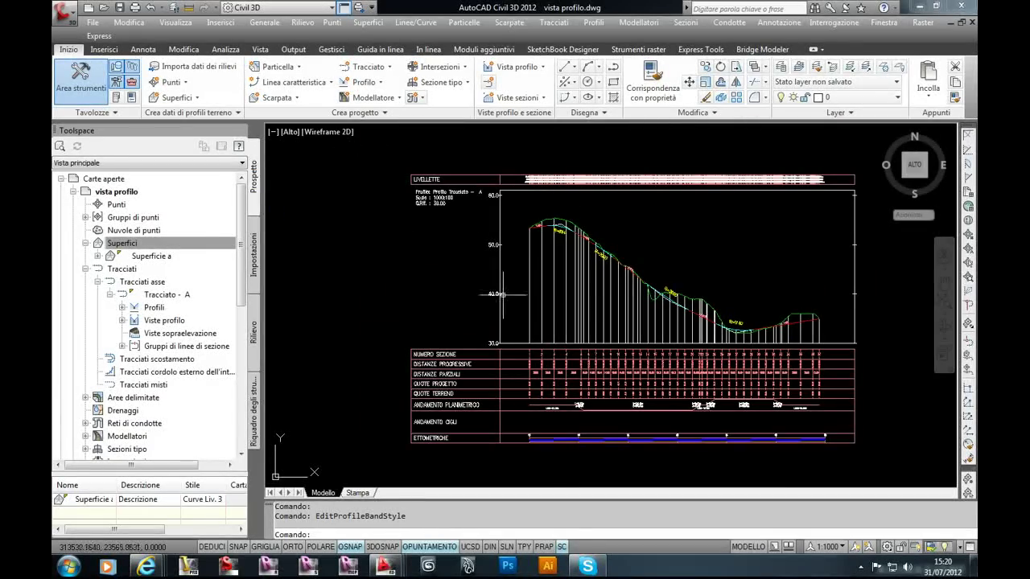
pyautogui.scroll(-2, 559, 276)
pyautogui.scroll(-2, 568, 276)
pyautogui.scroll(-1, 511, 272)
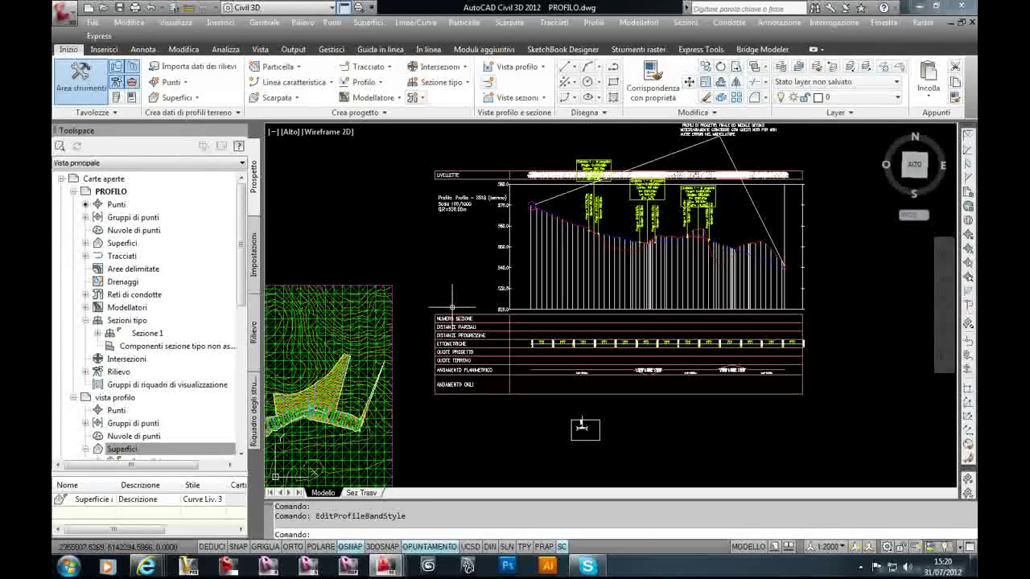
# Step: Zoom and pan over the ETTOMETRICHE band table in PROFILO.dwg to inspect it
pyautogui.scroll(2, 561, 360)
pyautogui.scroll(2, 561, 360)
pyautogui.scroll(2, 552, 326)
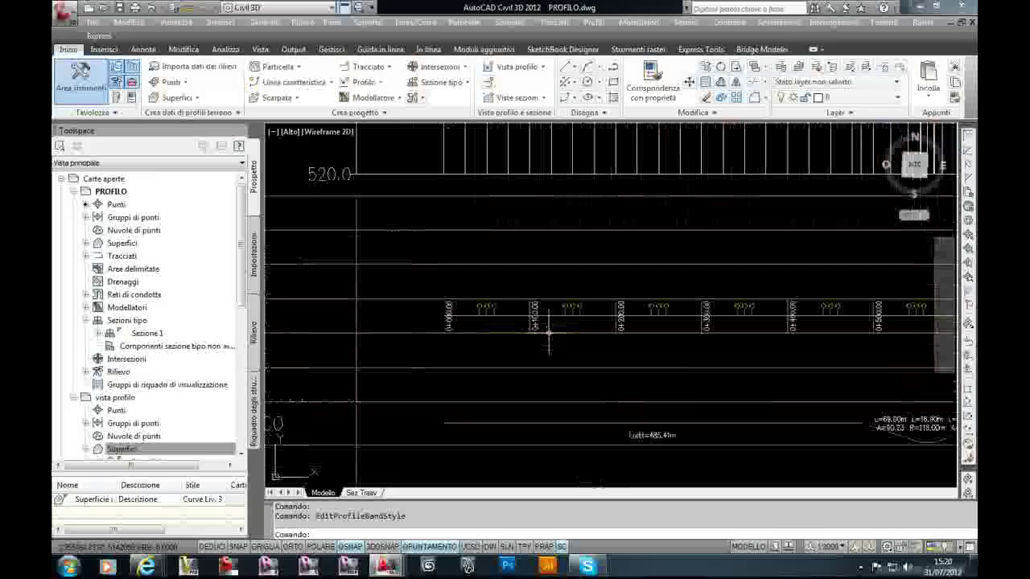
pyautogui.scroll(-1, 456, 309)
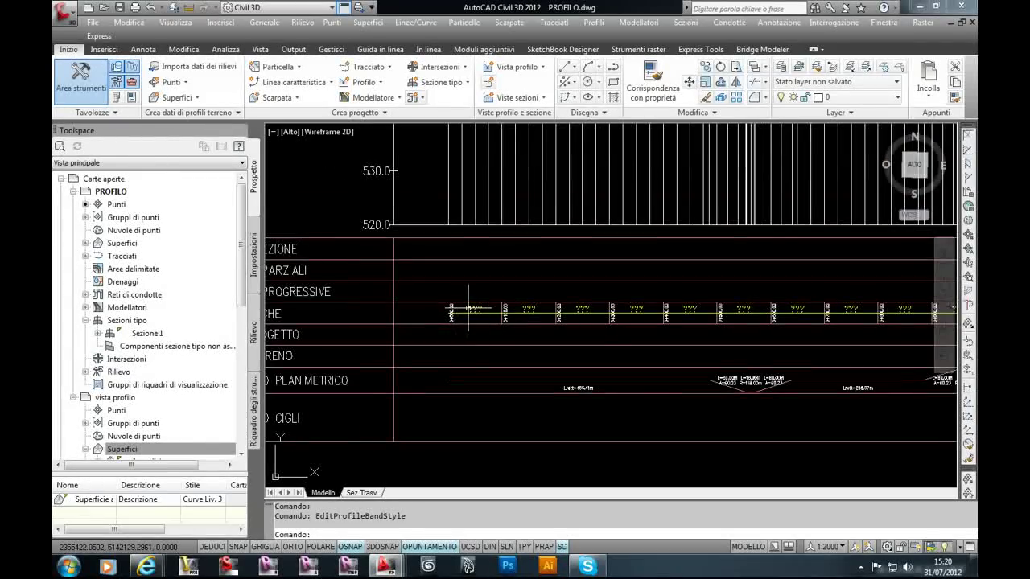
pyautogui.scroll(1, 469, 309)
pyautogui.scroll(-2, 514, 311)
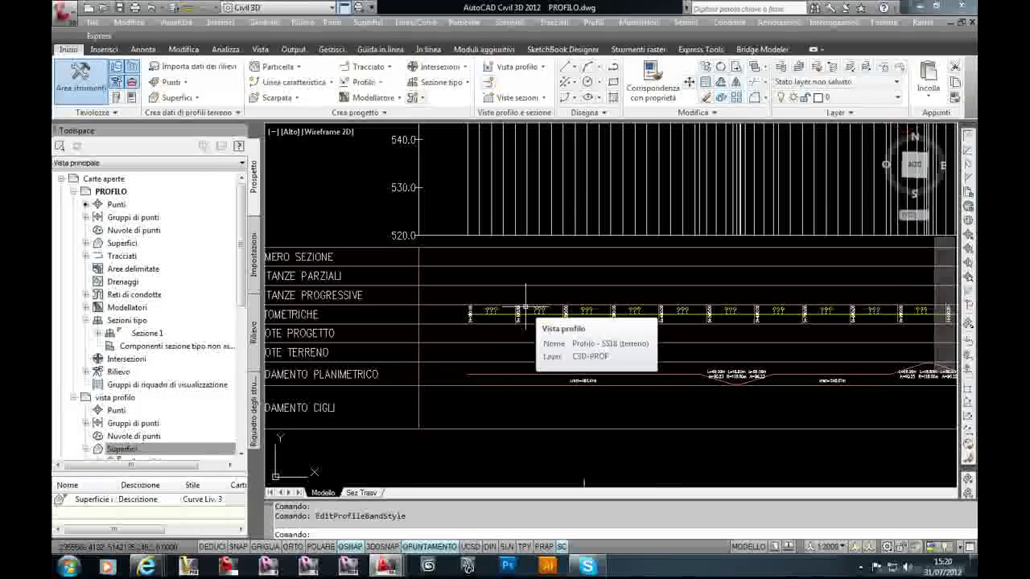
pyautogui.moveTo(616, 313); pyautogui.dragTo(625, 326, button='middle')
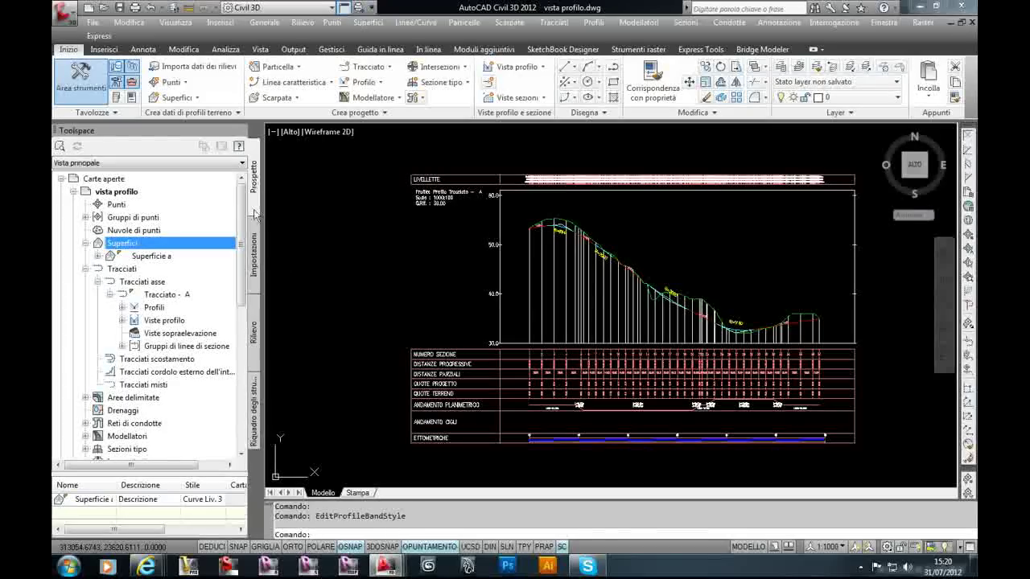
# Step: In Toolspace Impostazioni, expand Vista profilo > Stili finca > Dati profilo to reveal the Finca Ettometriche styles
pyautogui.moveTo(259, 263); pyautogui.dragTo(239, 262)
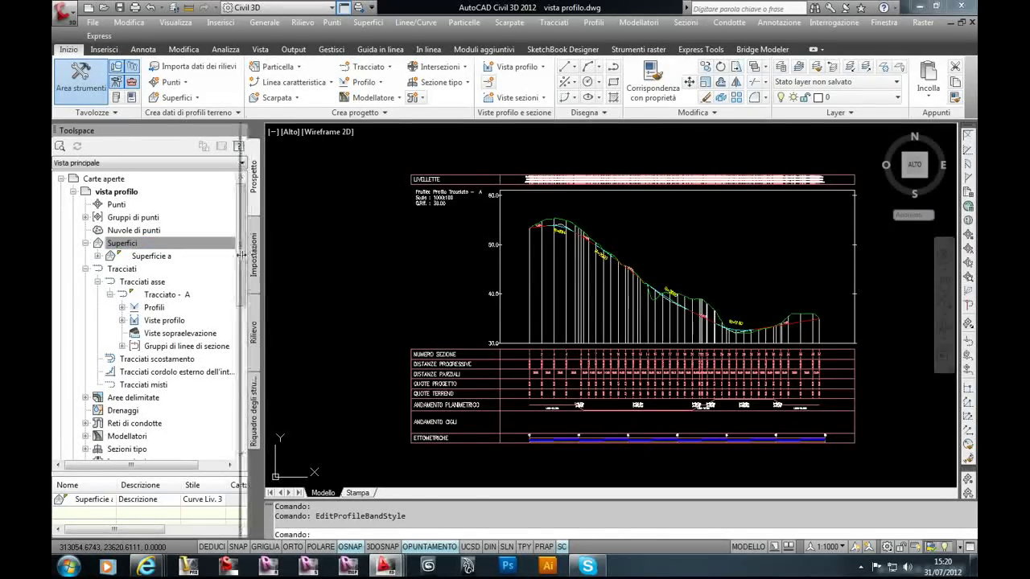
pyautogui.click(231, 257)
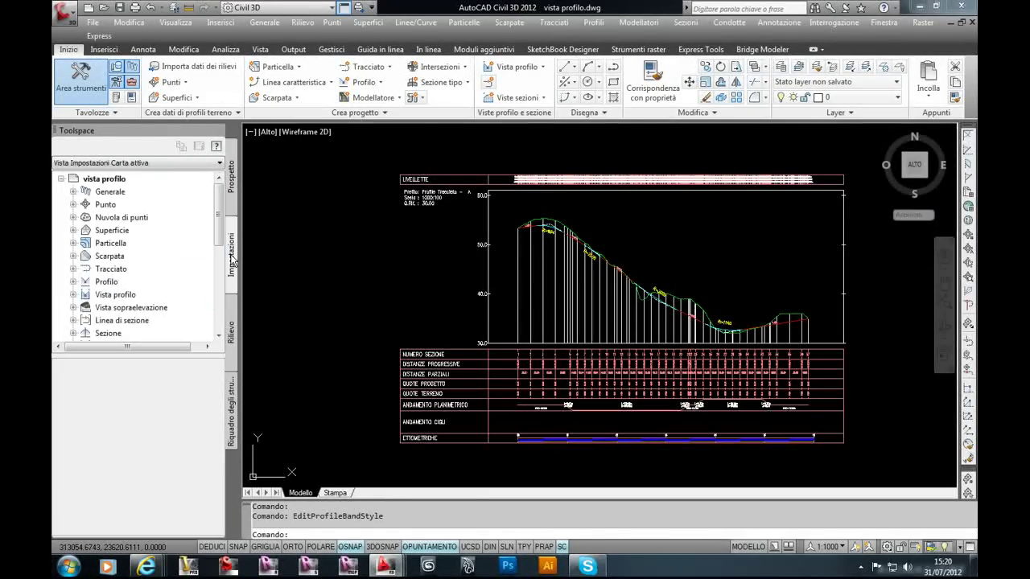
pyautogui.click(73, 295)
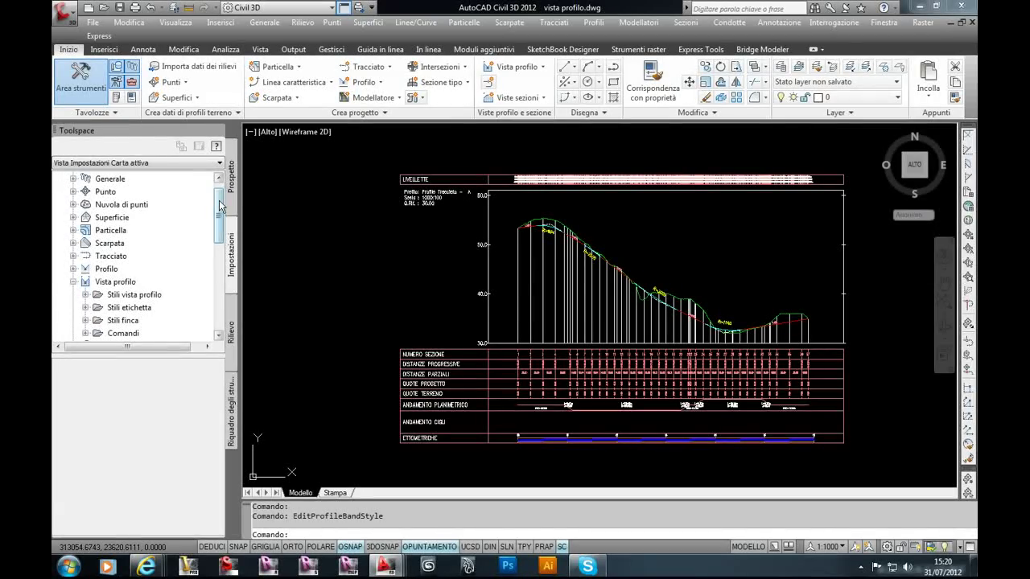
pyautogui.scroll(-2, 112, 257)
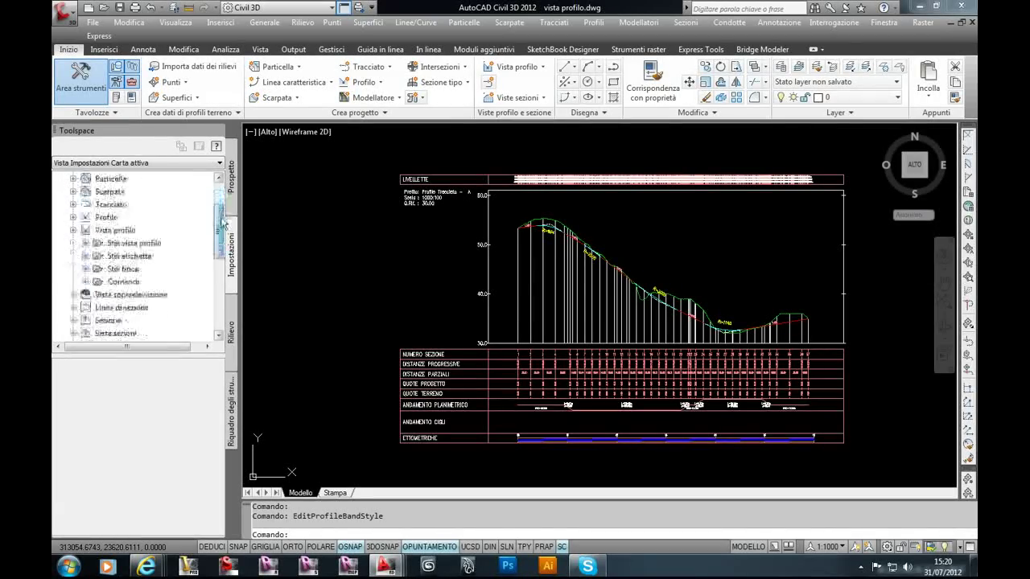
pyautogui.click(86, 270)
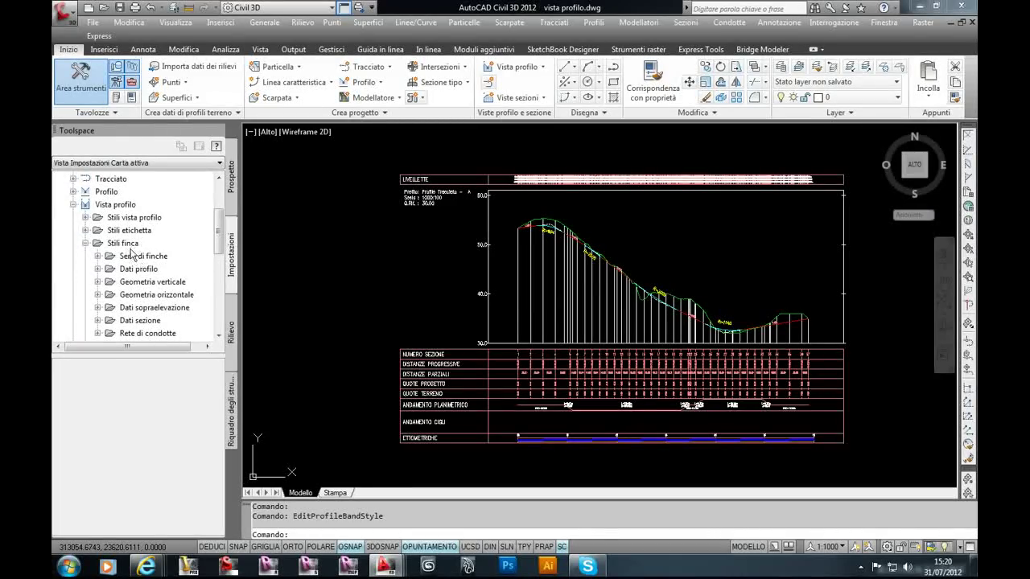
pyautogui.click(98, 269)
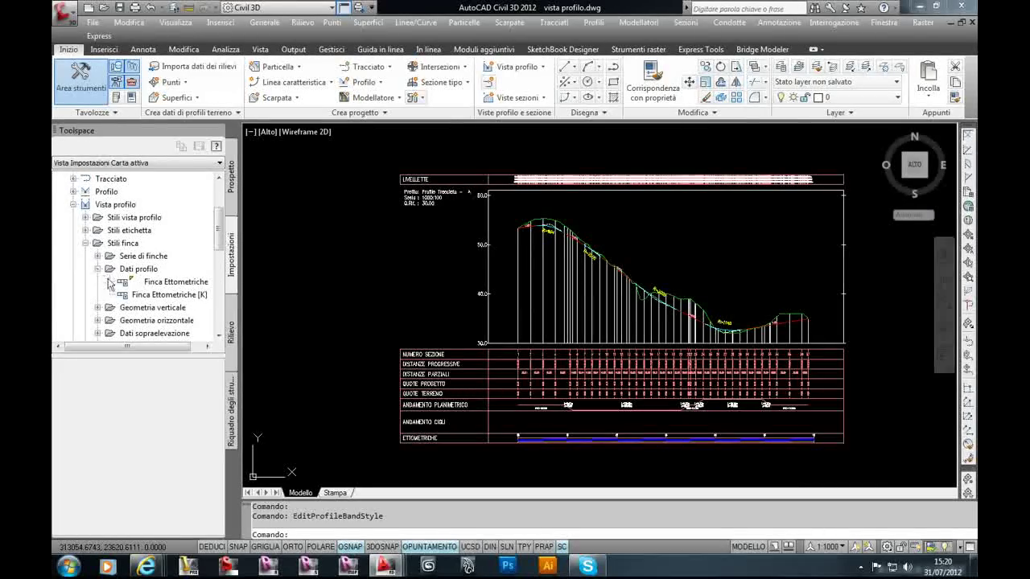
pyautogui.moveTo(241, 306); pyautogui.dragTo(275, 305)
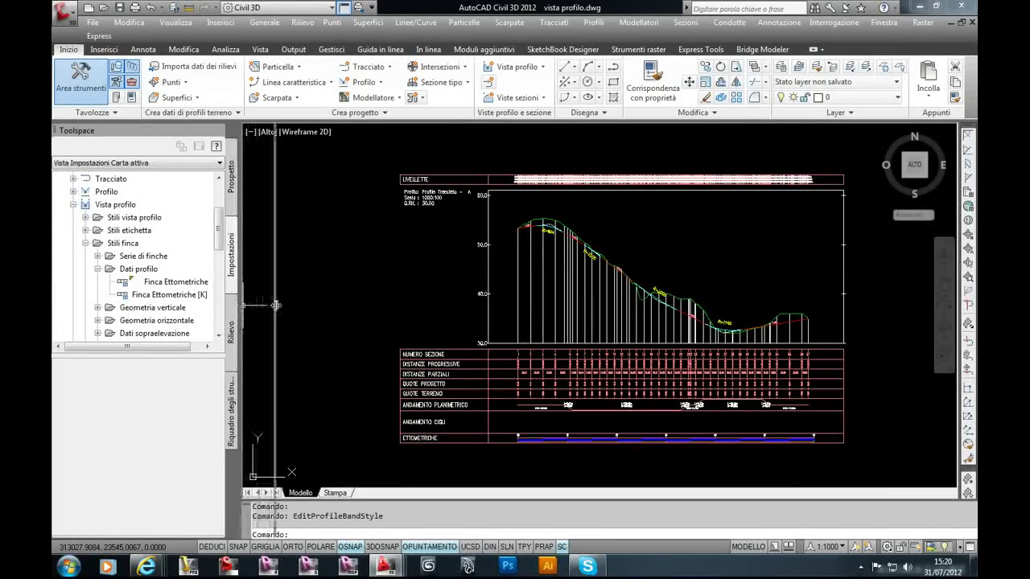
pyautogui.click(169, 283)
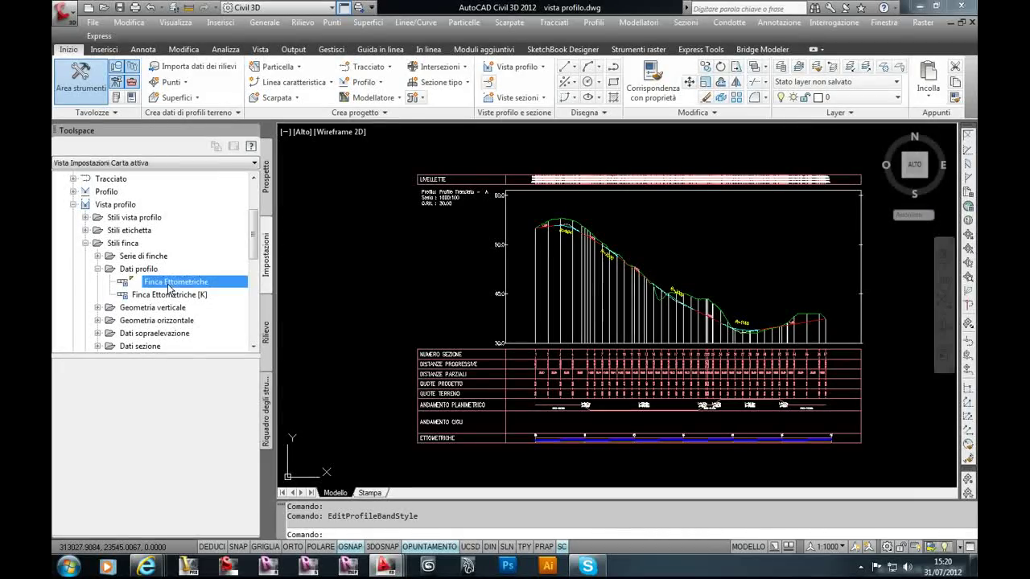
pyautogui.rightClick(181, 288)
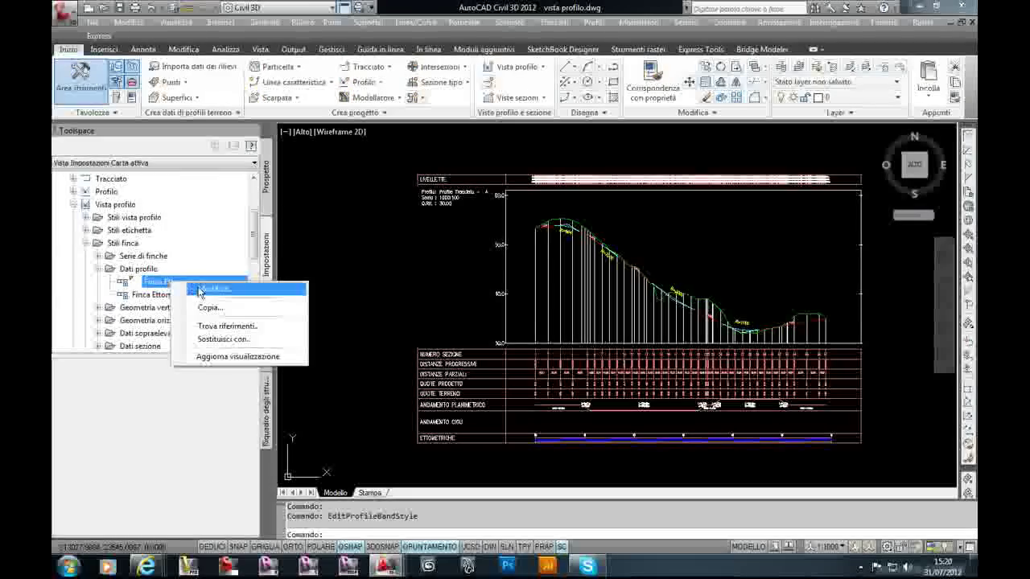
pyautogui.click(193, 287)
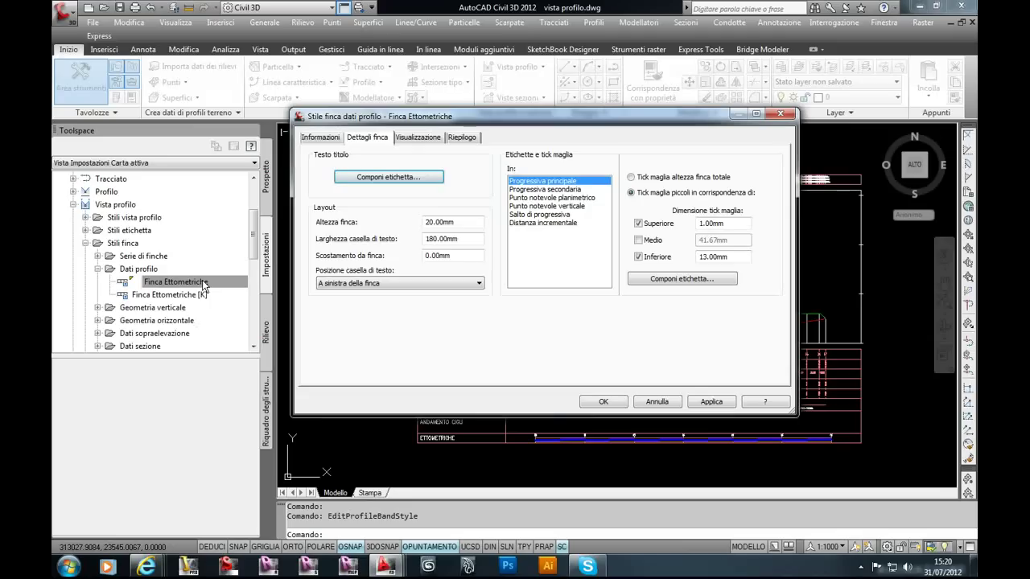
# Step: Collapse the Dati profilo band styles and expand Serie di finche to list the band sets
pyautogui.click(780, 113)
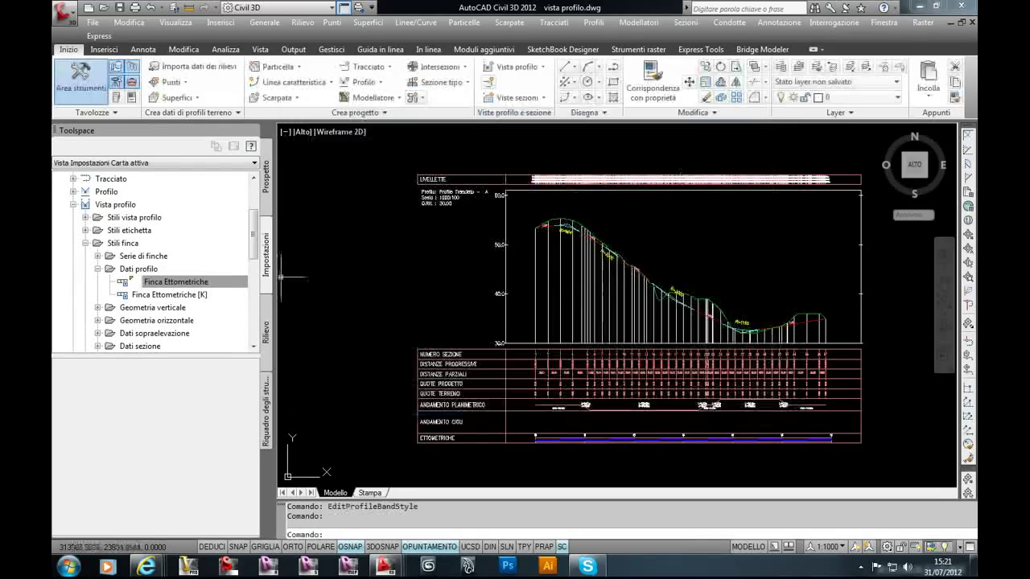
pyautogui.scroll(-1, 257, 239)
pyautogui.scroll(-1, 258, 240)
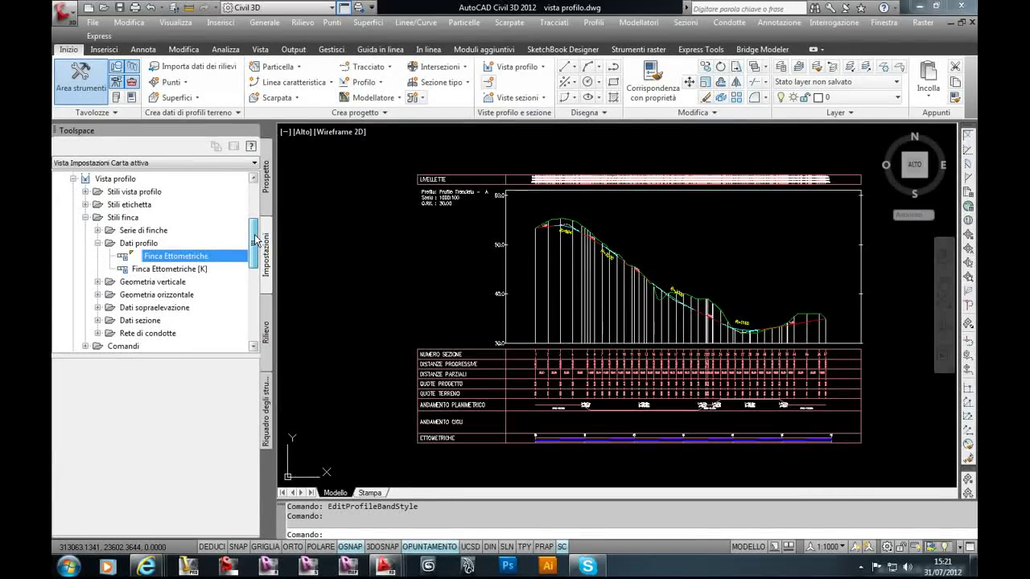
pyautogui.click(97, 243)
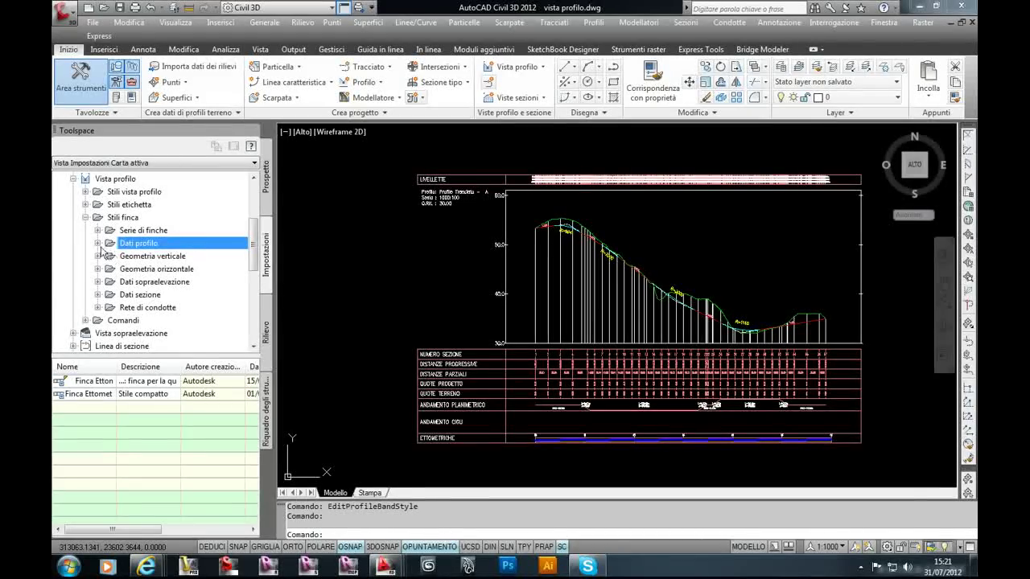
pyautogui.click(98, 244)
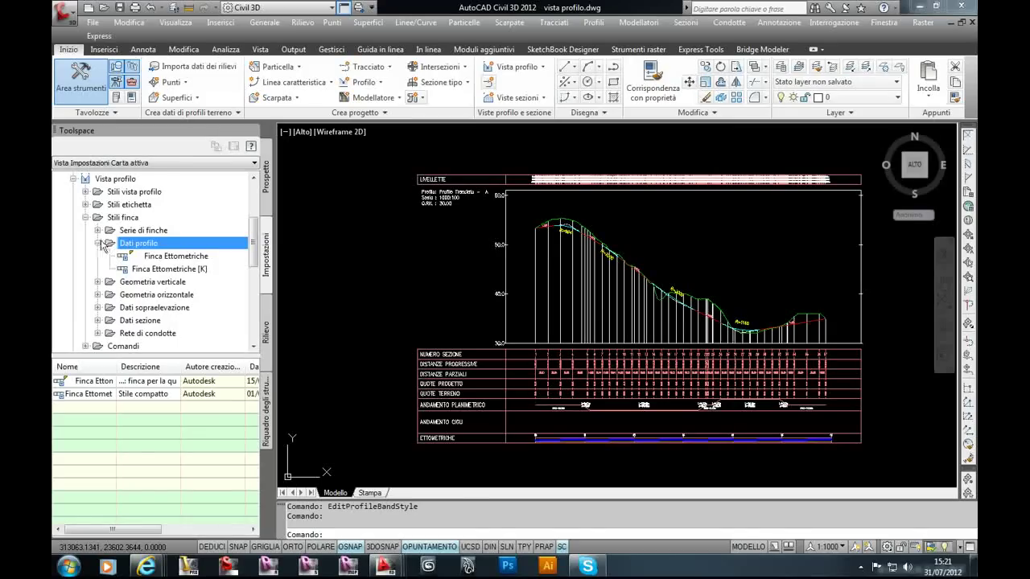
pyautogui.click(97, 243)
pyautogui.click(97, 230)
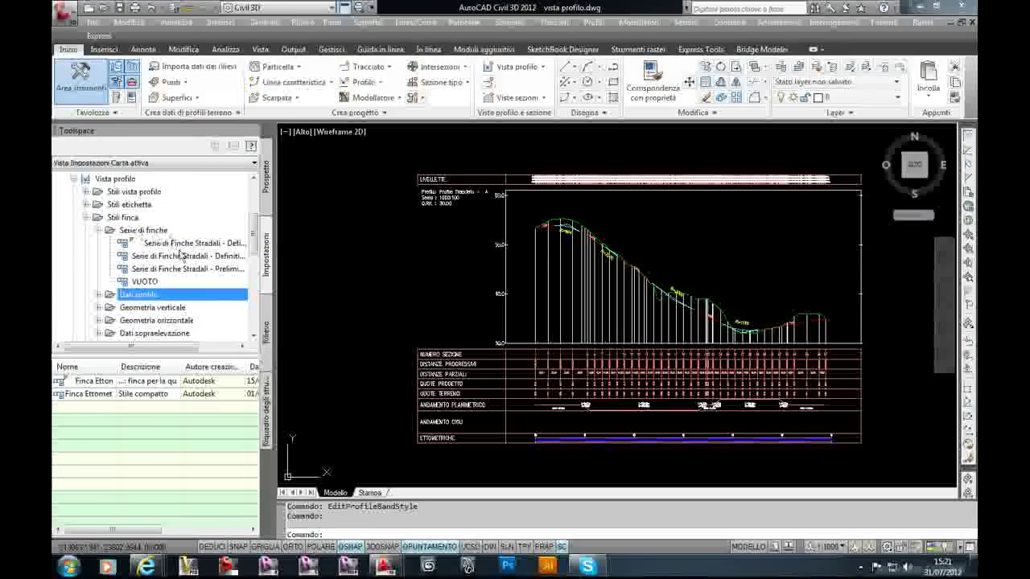
pyautogui.moveTo(187, 256)
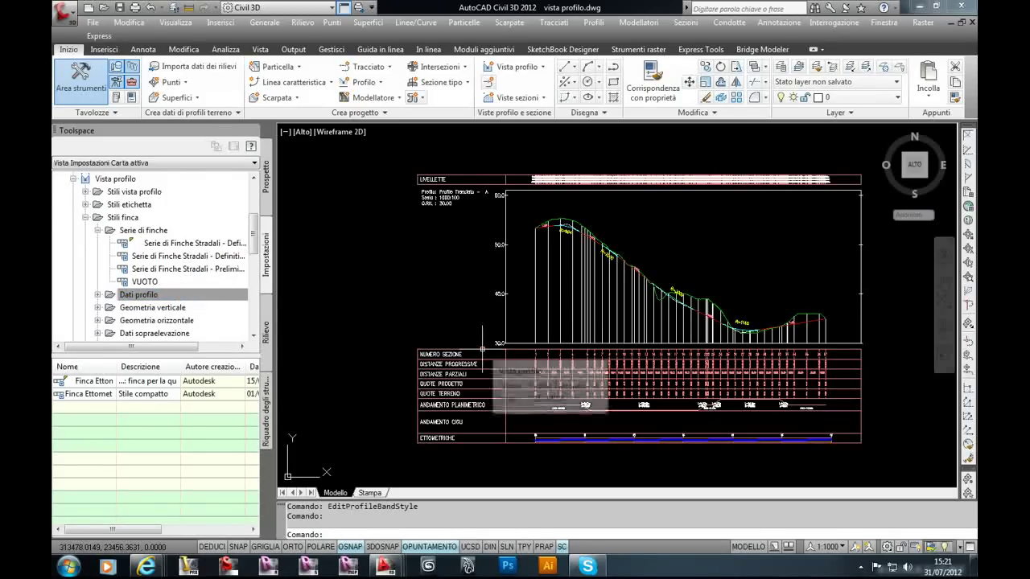
# Step: Review the profile view's bands in Proprietà vista profilo, then close it
pyautogui.click(482, 349)
pyautogui.rightClick(452, 284)
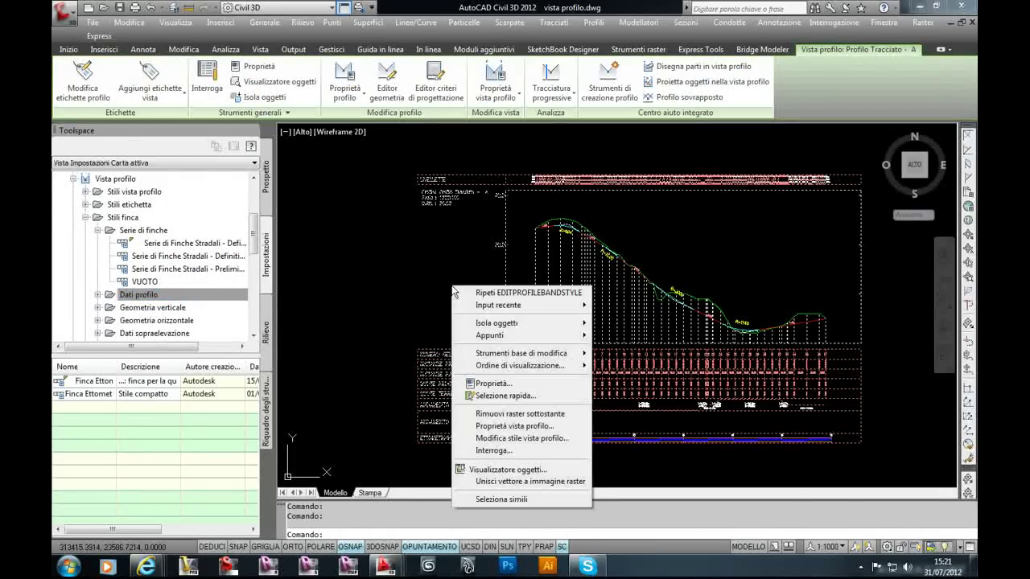
pyautogui.click(513, 427)
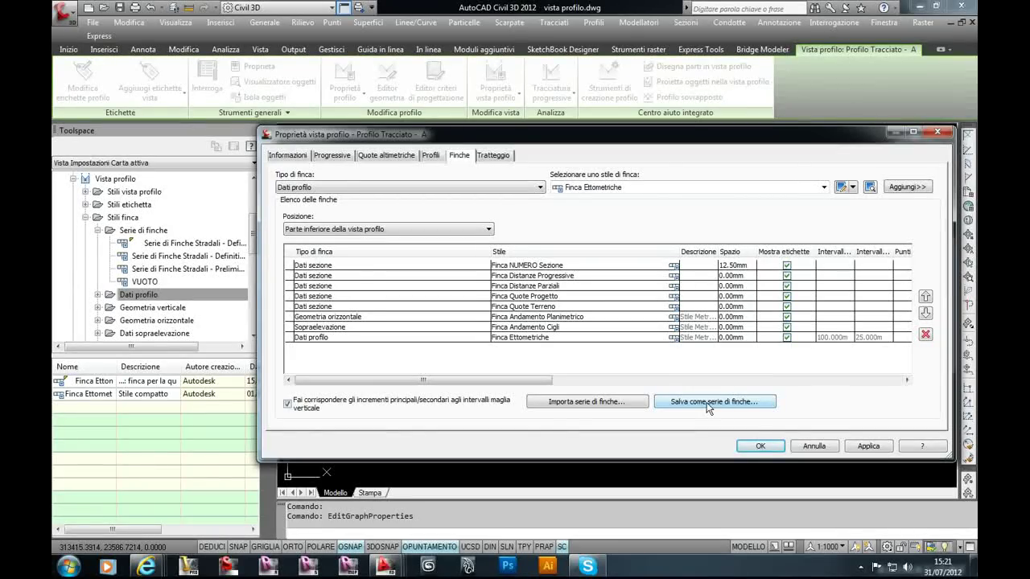
pyautogui.click(812, 445)
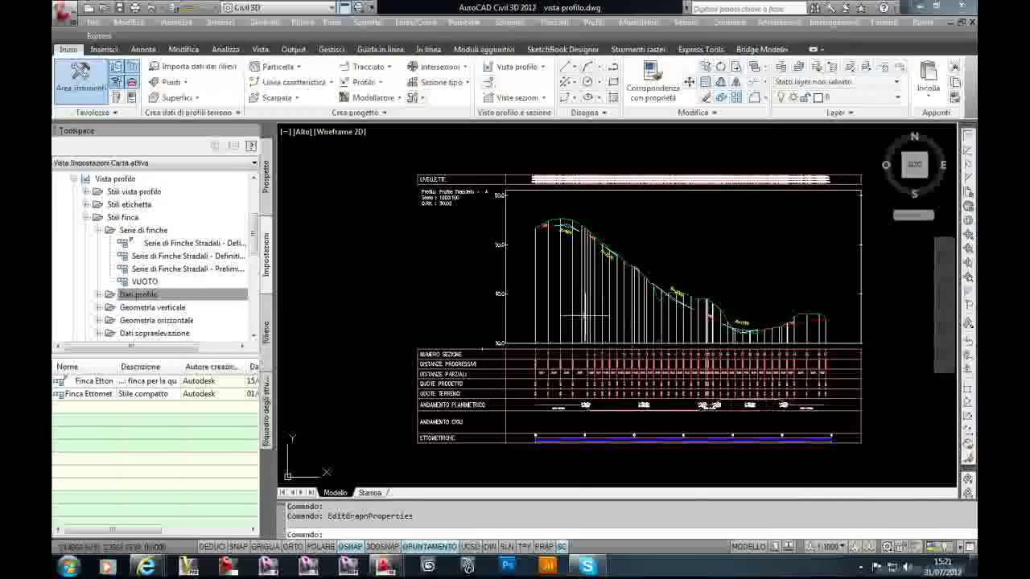
# Step: Zoom over the profile view's bands and widen the Toolspace so band set names read fully
pyautogui.scroll(-2, 476, 308)
pyautogui.scroll(-2, 640, 375)
pyautogui.scroll(1, 605, 378)
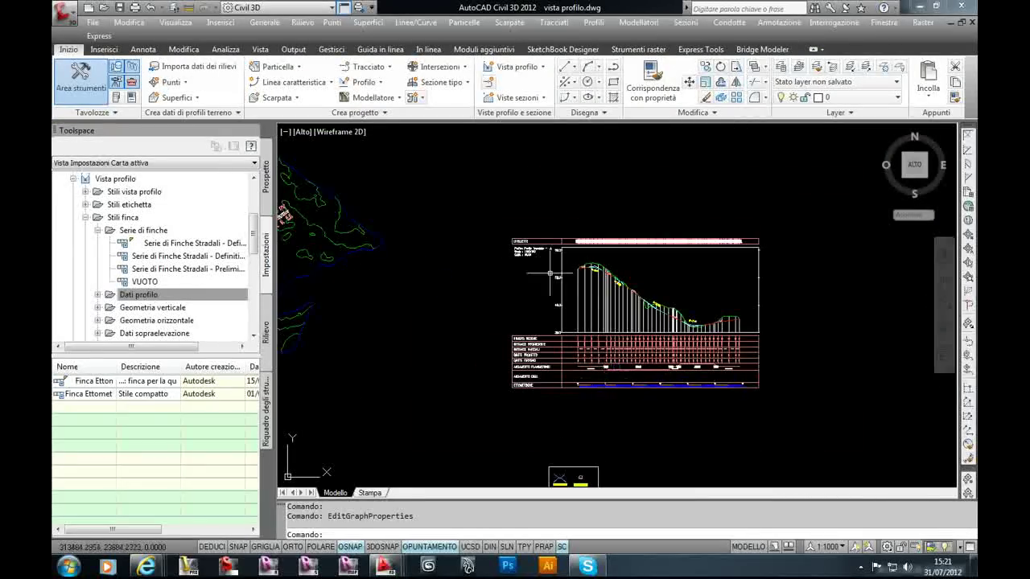
pyautogui.scroll(-2, 563, 306)
pyautogui.scroll(1, 480, 262)
pyautogui.scroll(1, 472, 214)
pyautogui.scroll(1, 612, 306)
pyautogui.scroll(1, 700, 350)
pyautogui.scroll(1, 652, 352)
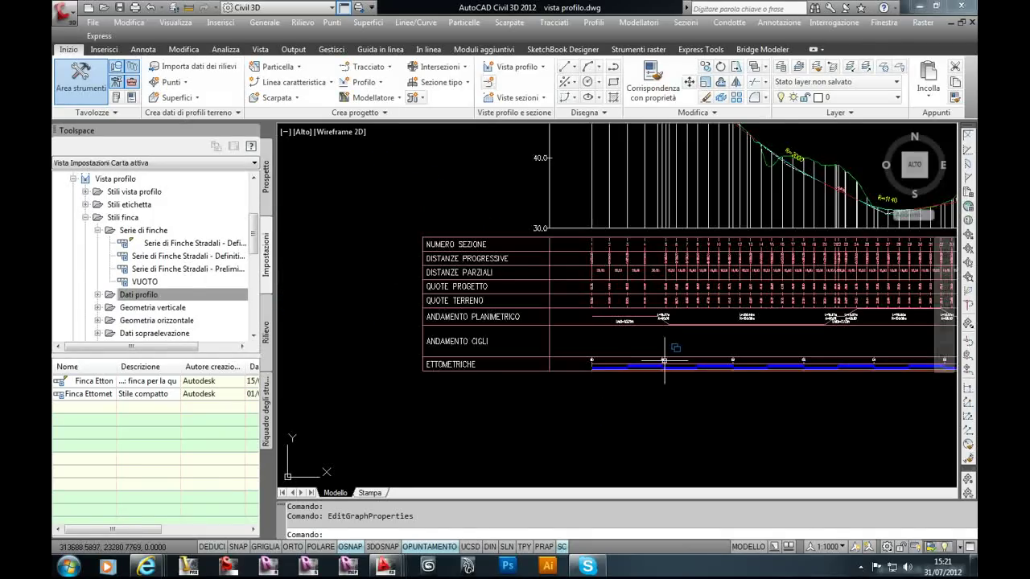
pyautogui.scroll(-1, 621, 341)
pyautogui.moveTo(621, 340); pyautogui.dragTo(612, 348, button='middle')
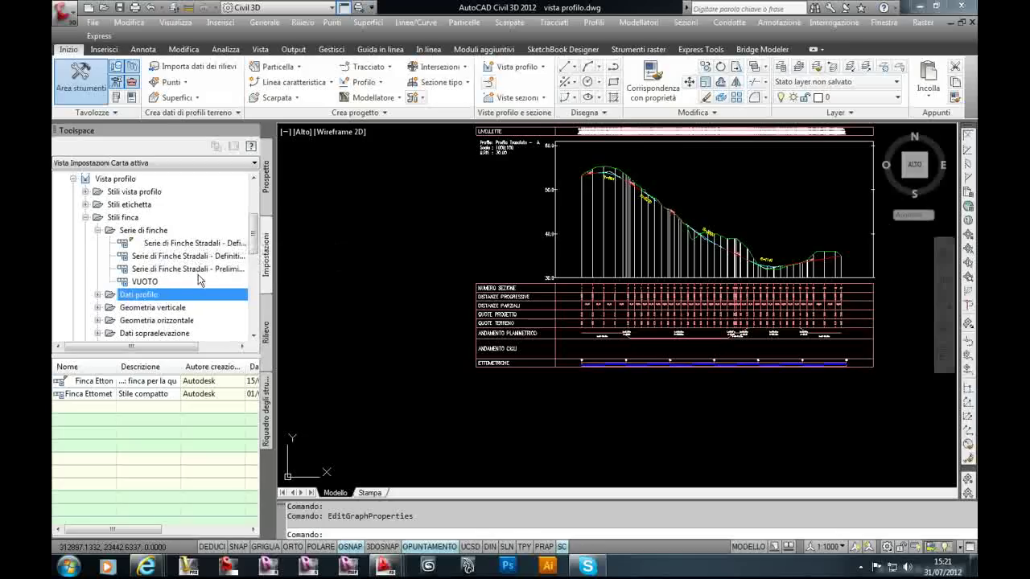
pyautogui.moveTo(275, 270); pyautogui.dragTo(330, 269)
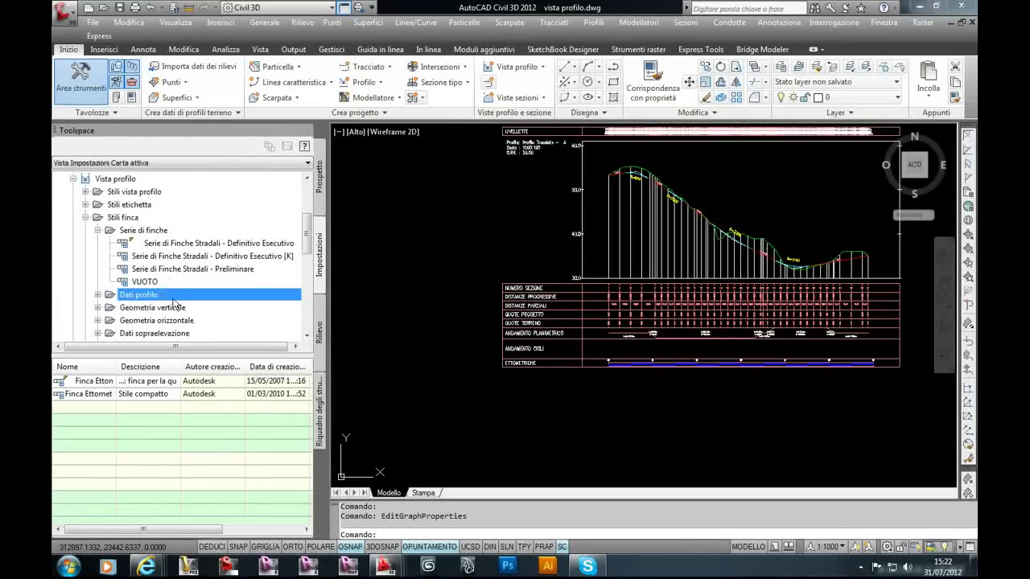
# Step: Copy the Definitivo Esecutivo band set and replace [Copia] with the user's first name, then apply
pyautogui.rightClick(200, 246)
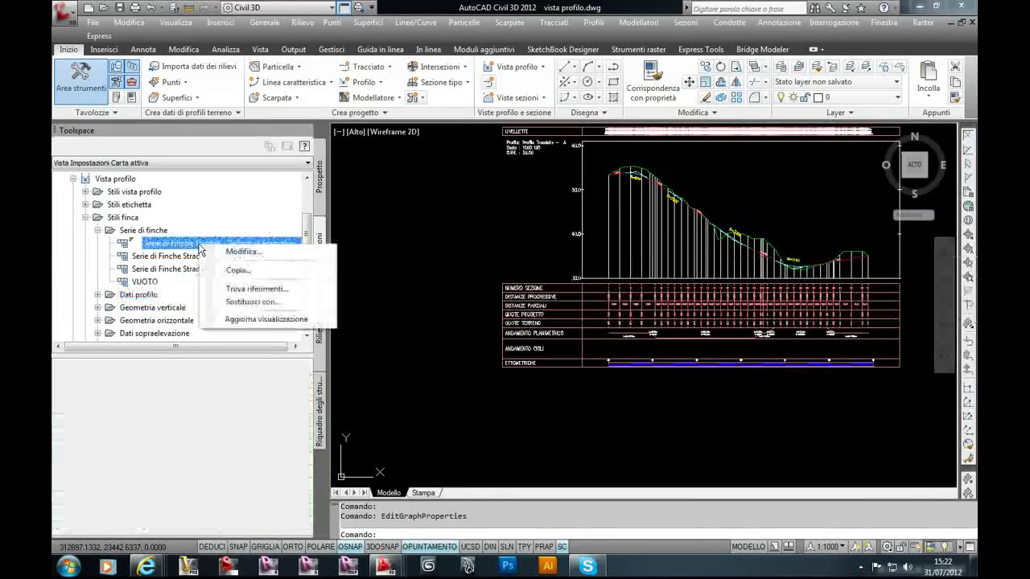
pyautogui.click(243, 272)
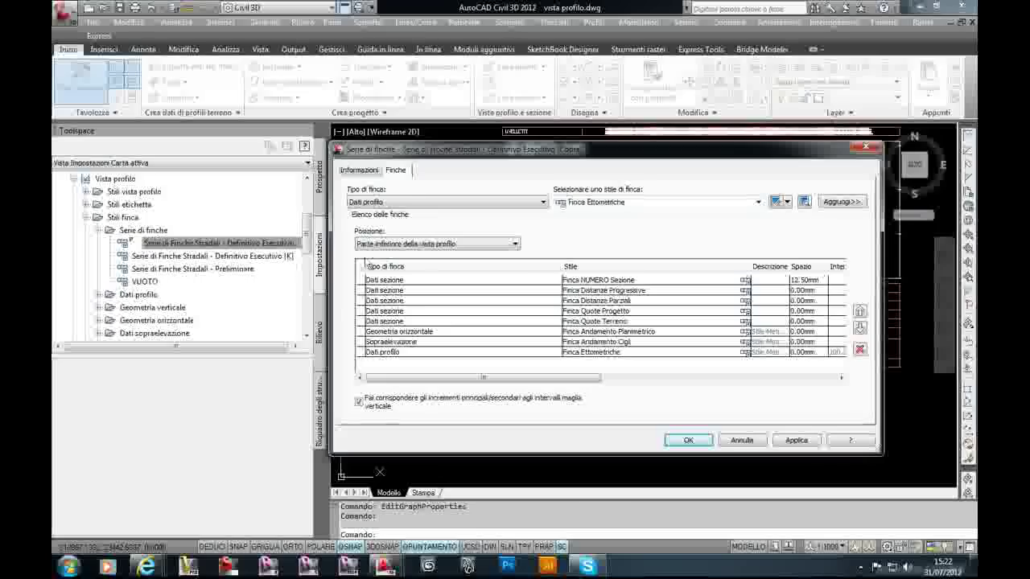
pyautogui.click(352, 173)
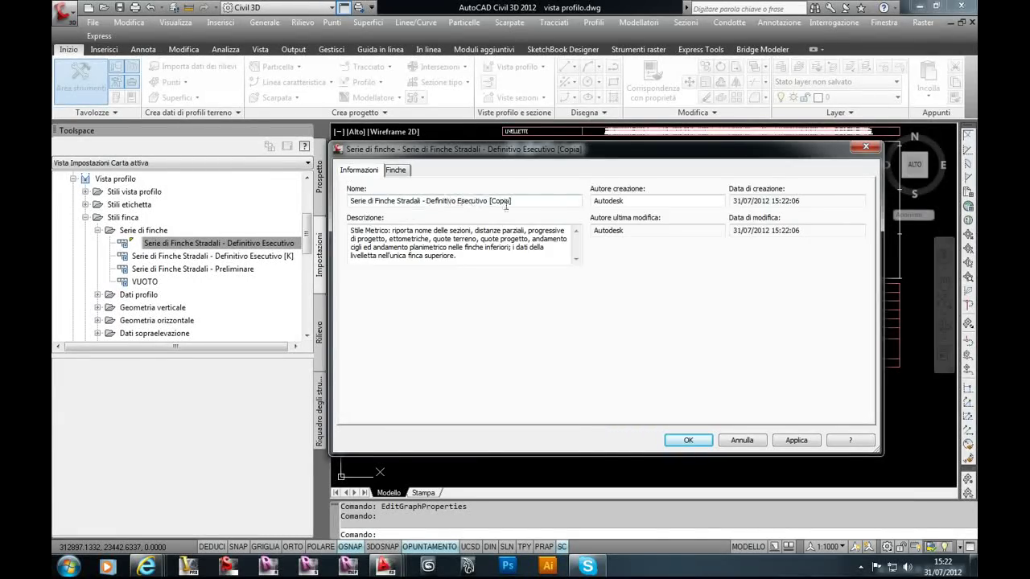
pyautogui.click(510, 201)
pyautogui.write('michele')
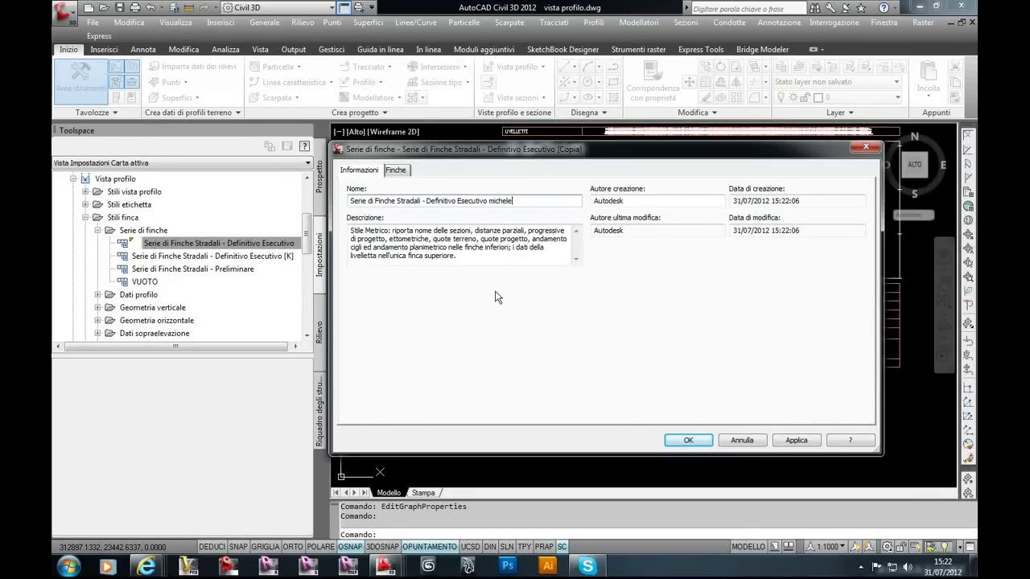
pyautogui.click(795, 440)
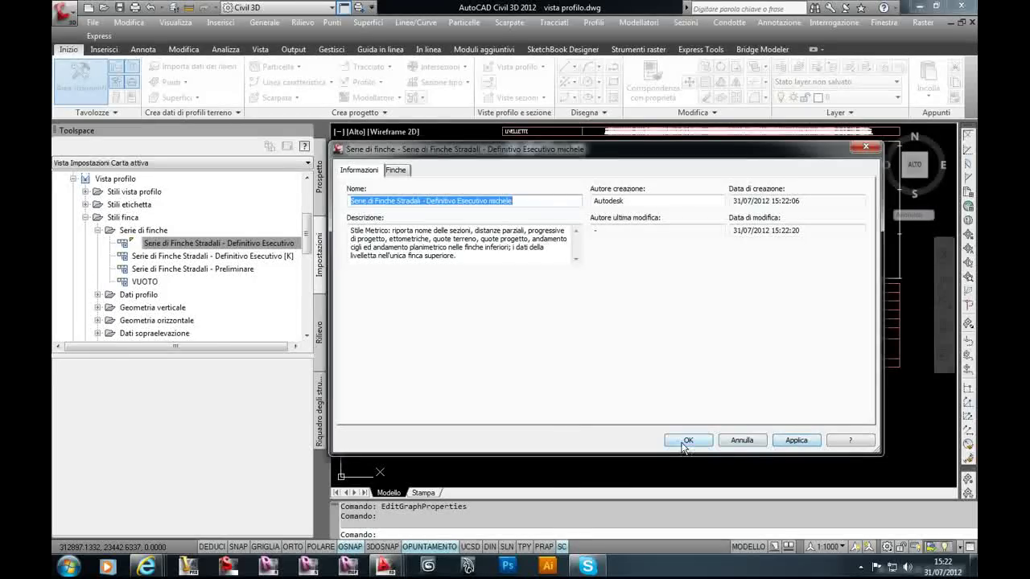
pyautogui.click(682, 443)
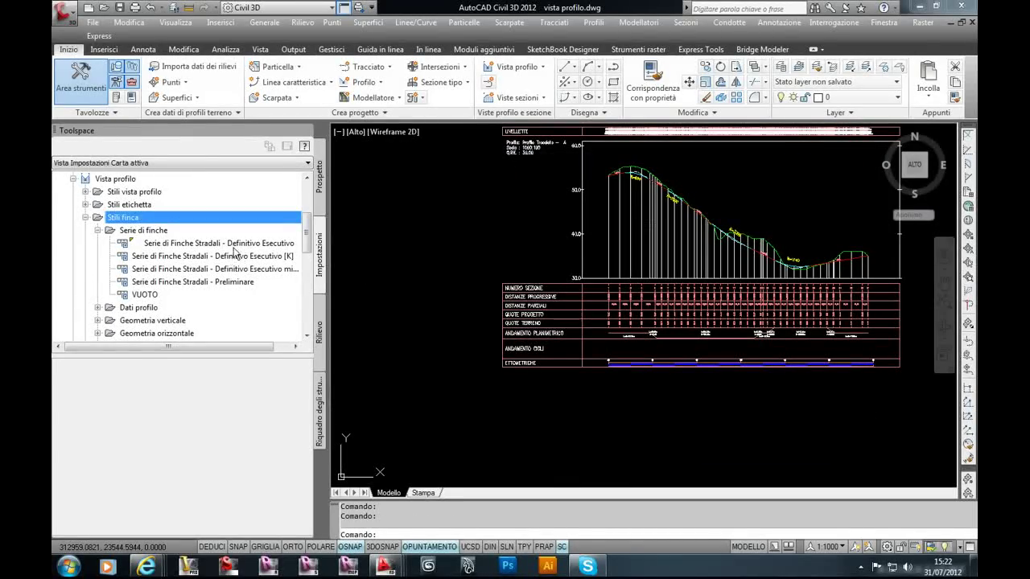
# Step: Copy the Finca Ettometriche profile data band style, renaming the copy with the user's first name appended
pyautogui.click(84, 218)
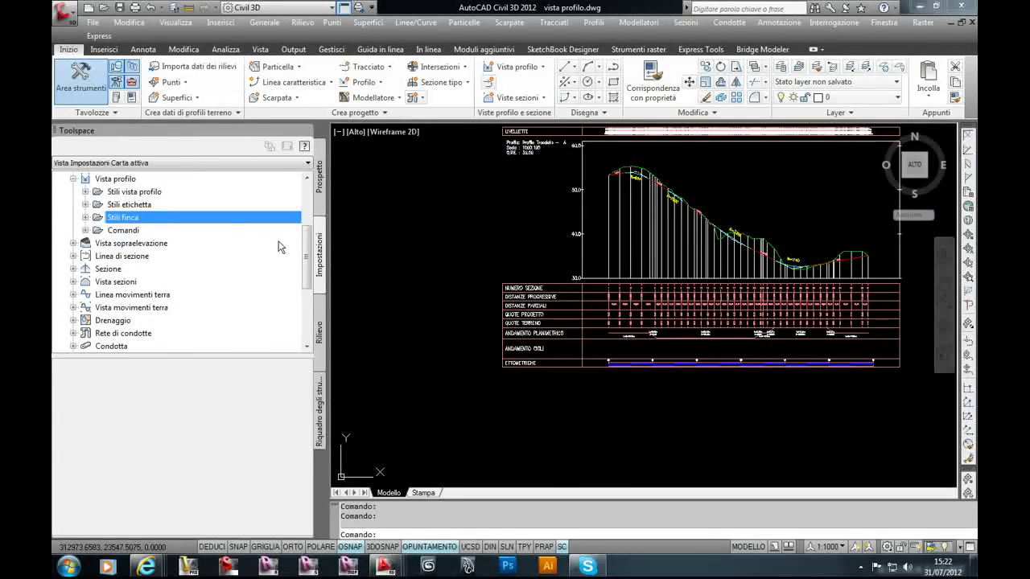
pyautogui.moveTo(307, 257); pyautogui.dragTo(307, 246)
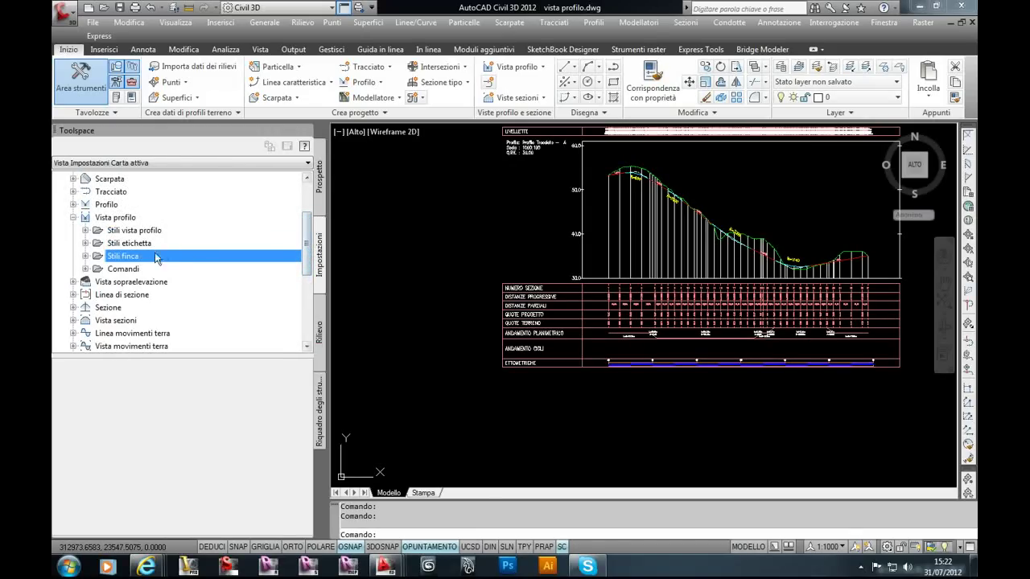
pyautogui.click(86, 256)
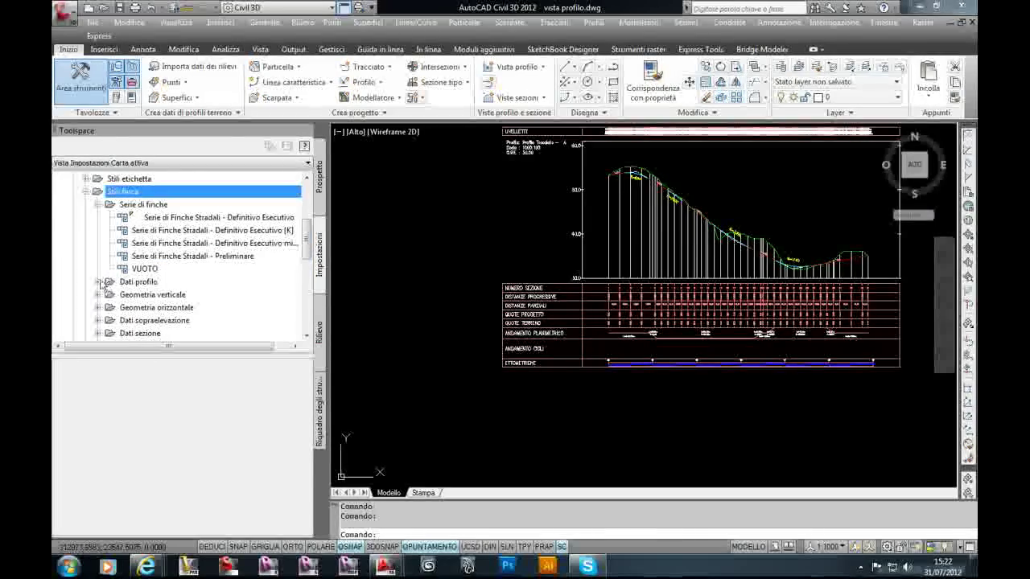
pyautogui.click(98, 282)
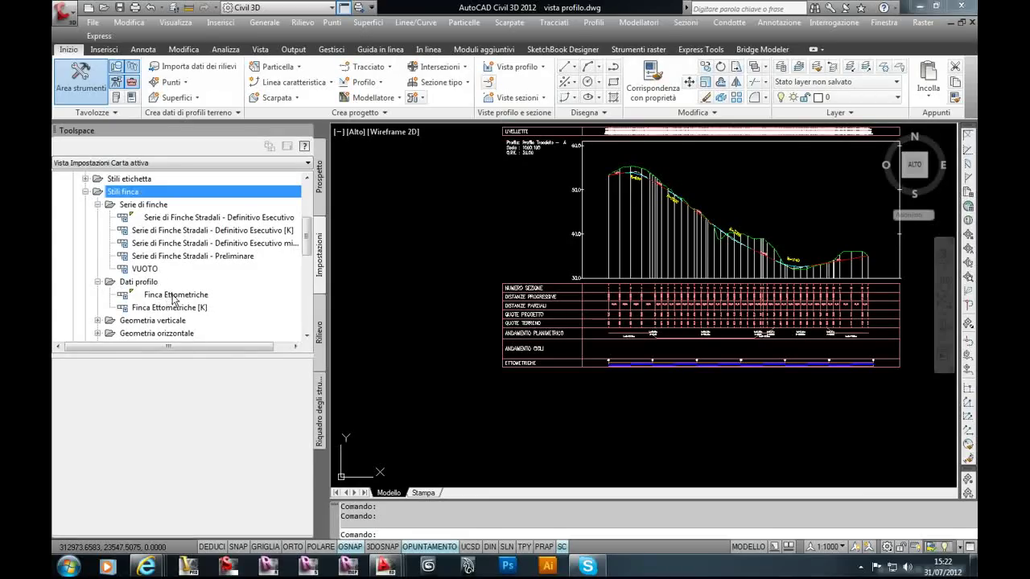
pyautogui.click(175, 296)
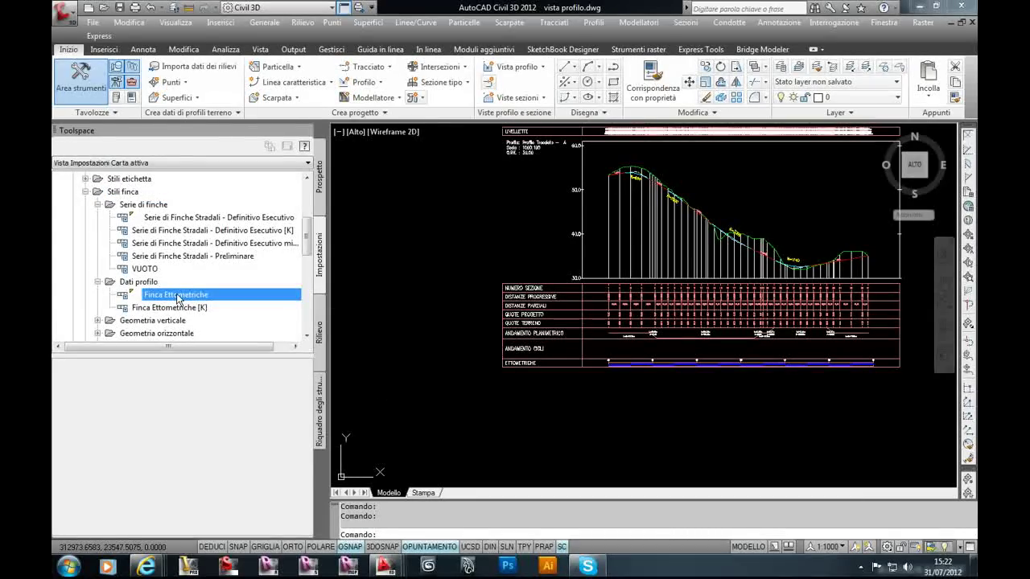
pyautogui.rightClick(177, 298)
pyautogui.click(262, 321)
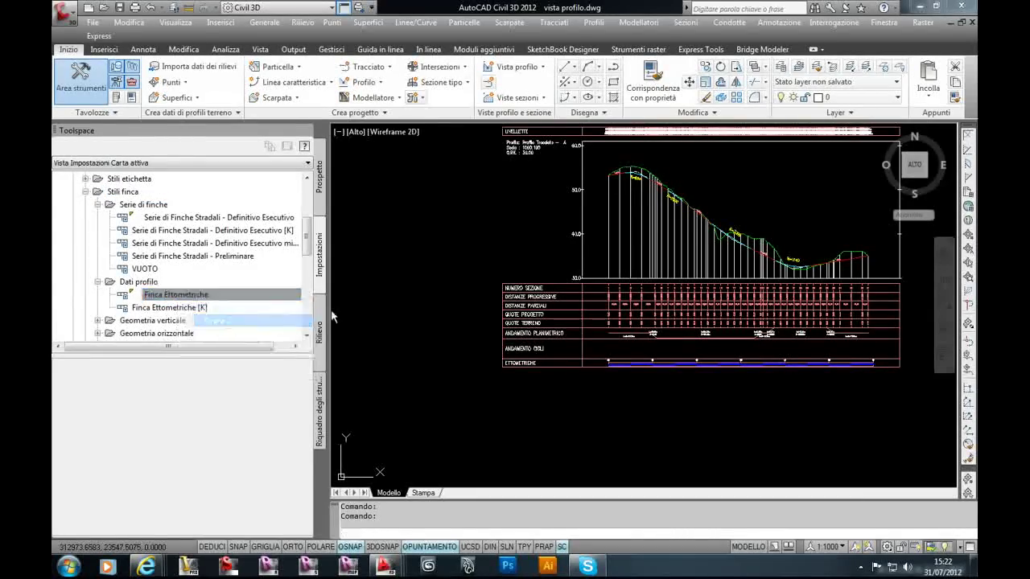
pyautogui.click(328, 142)
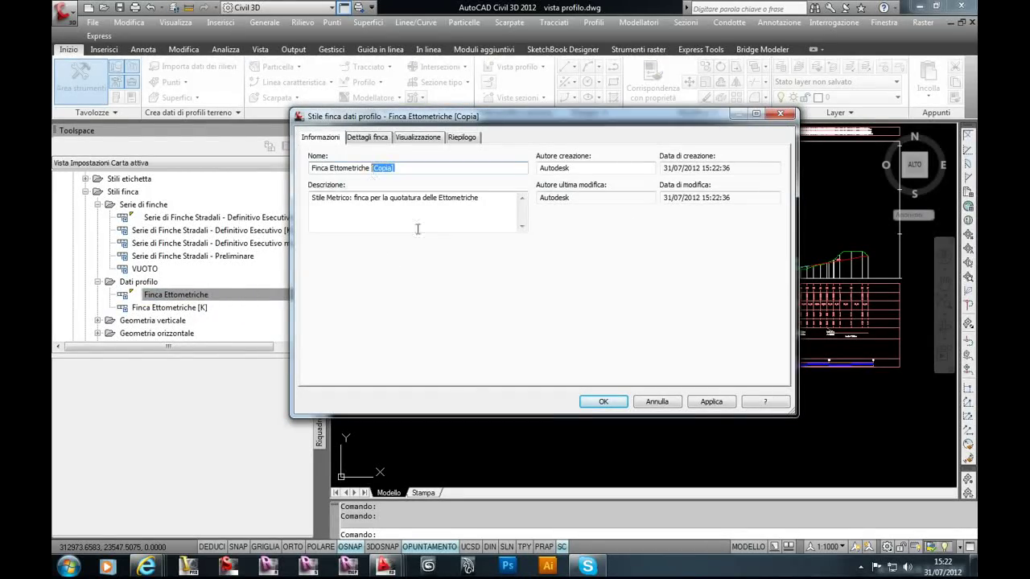
pyautogui.write('chele')
pyautogui.click(603, 402)
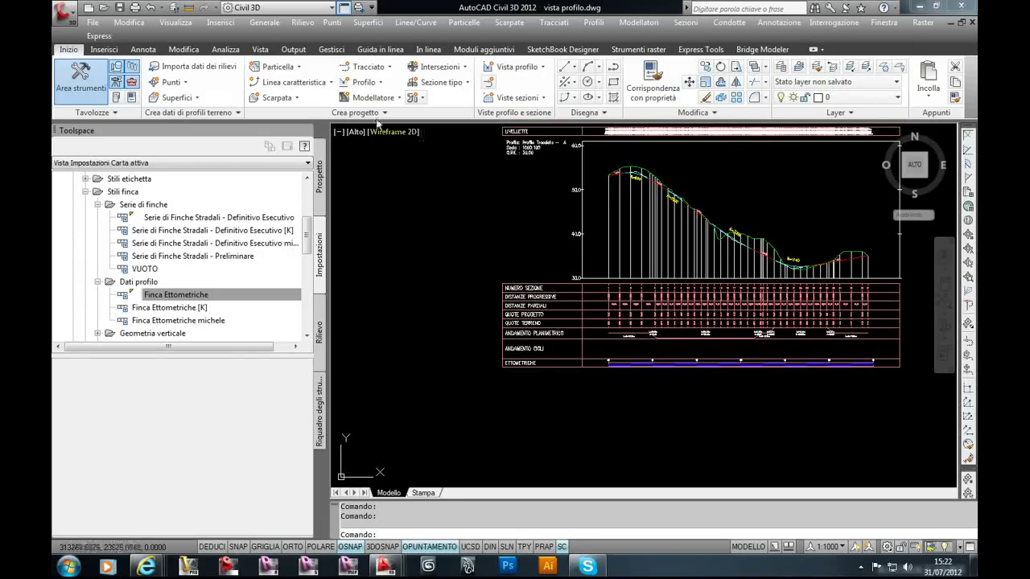
# Step: Tile the two drawings vertically and drag the renamed Finca Ettometriche style into PROFILO.dwg
pyautogui.click(260, 49)
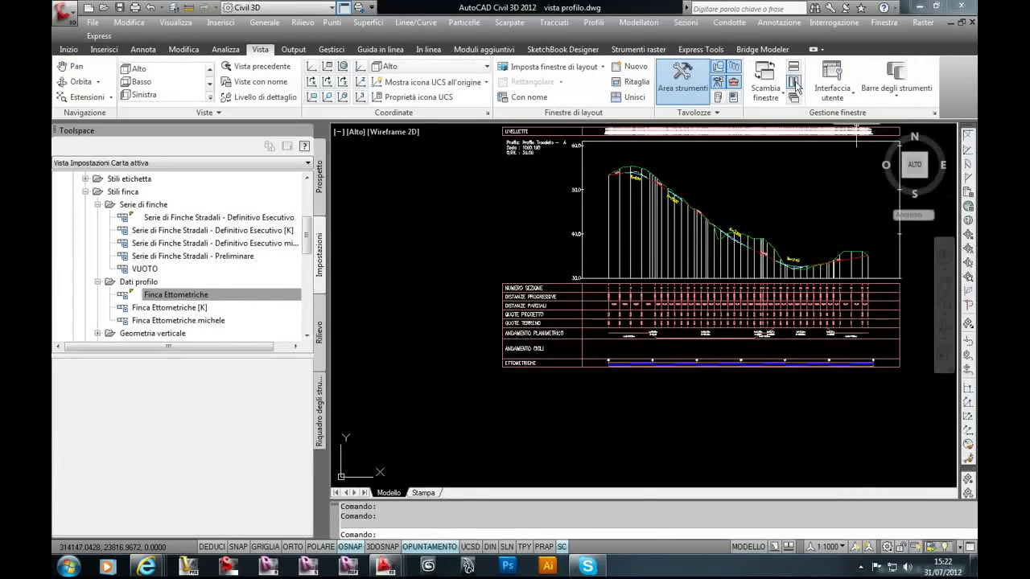
pyautogui.click(794, 82)
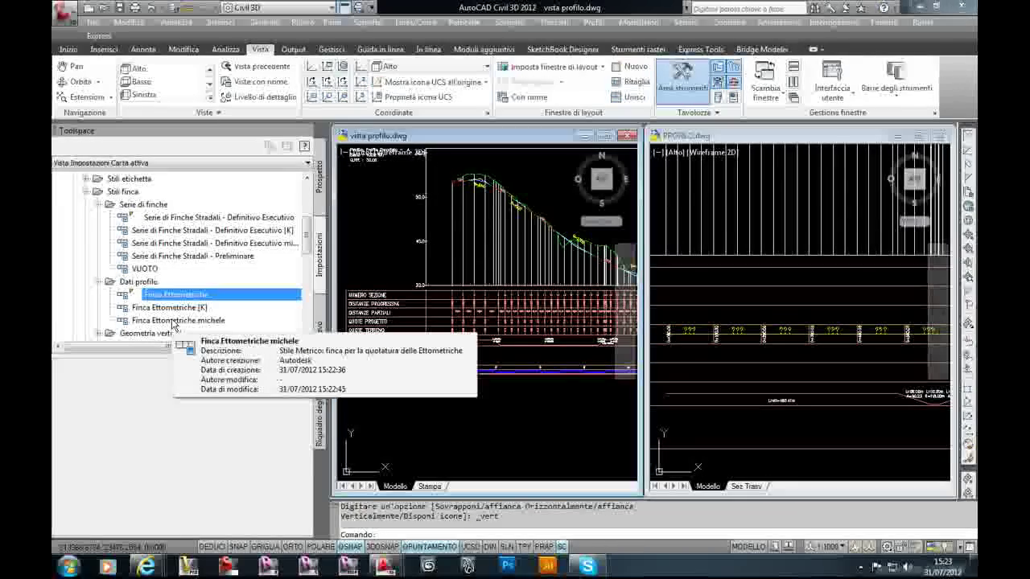
pyautogui.click(173, 322)
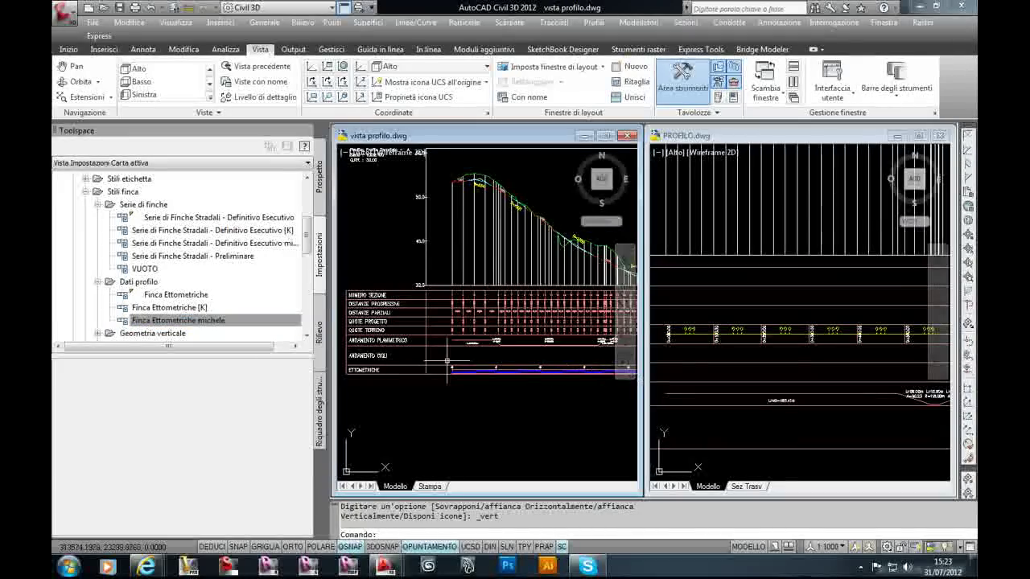
pyautogui.moveTo(154, 321); pyautogui.dragTo(297, 347)
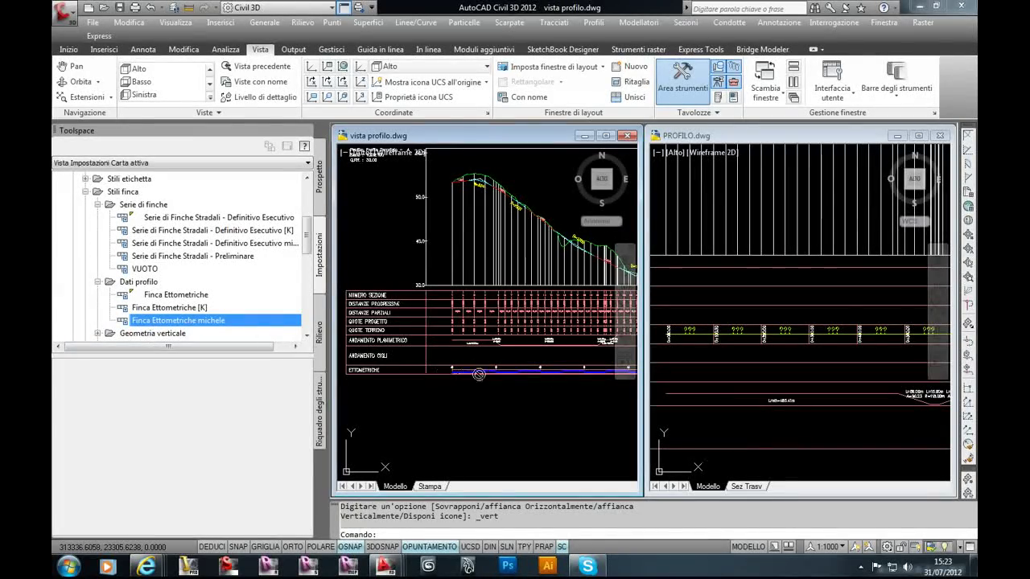
pyautogui.moveTo(668, 387)
pyautogui.mouseDown()
pyautogui.moveTo(783, 345)
pyautogui.moveTo(782, 369)
pyautogui.mouseUp()
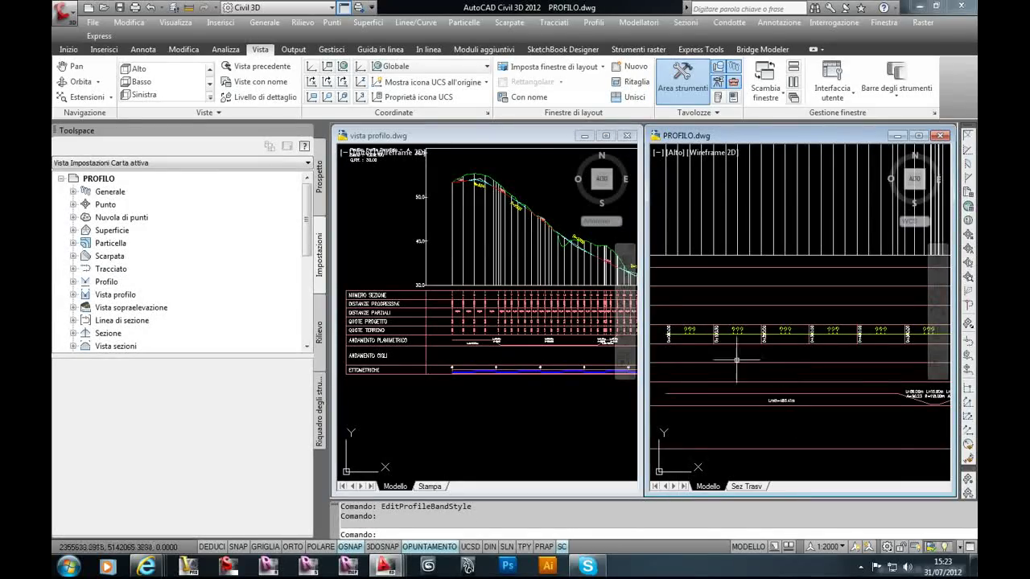
# Step: Copy the renamed Definitivo Esecutivo band set from vista profilo's Serie di finche into PROFILO.dwg
pyautogui.click(516, 399)
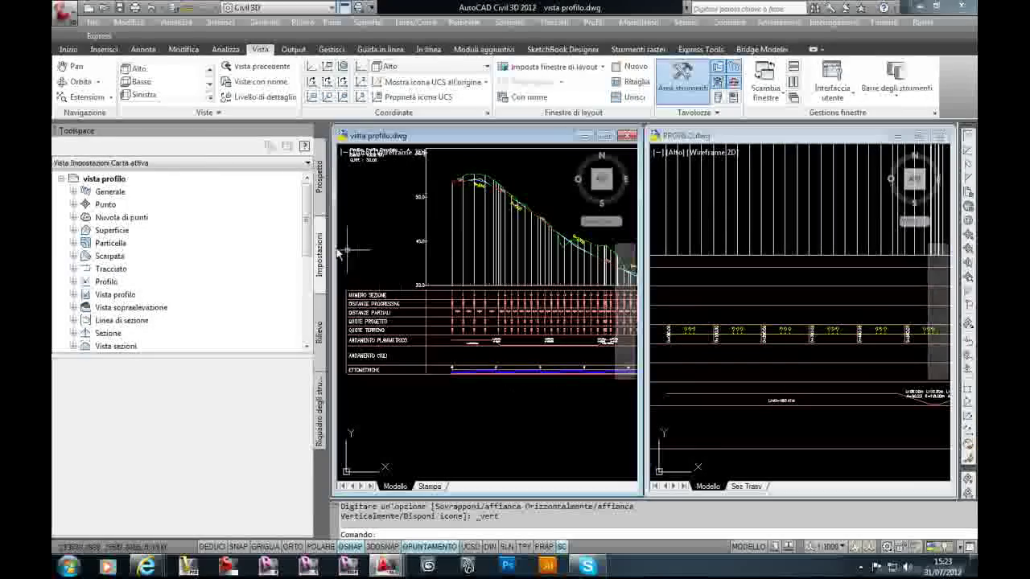
pyautogui.click(73, 295)
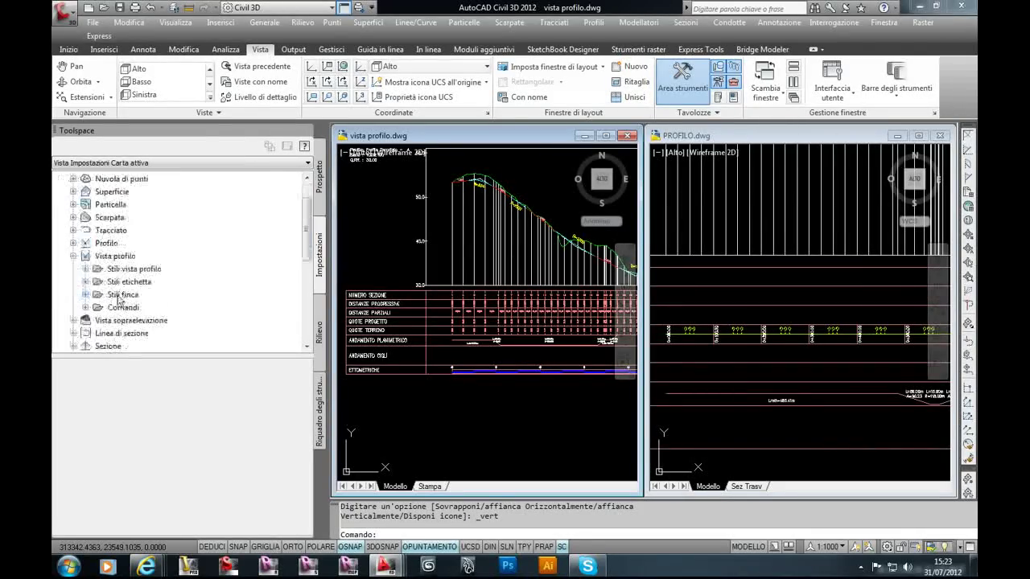
pyautogui.click(88, 298)
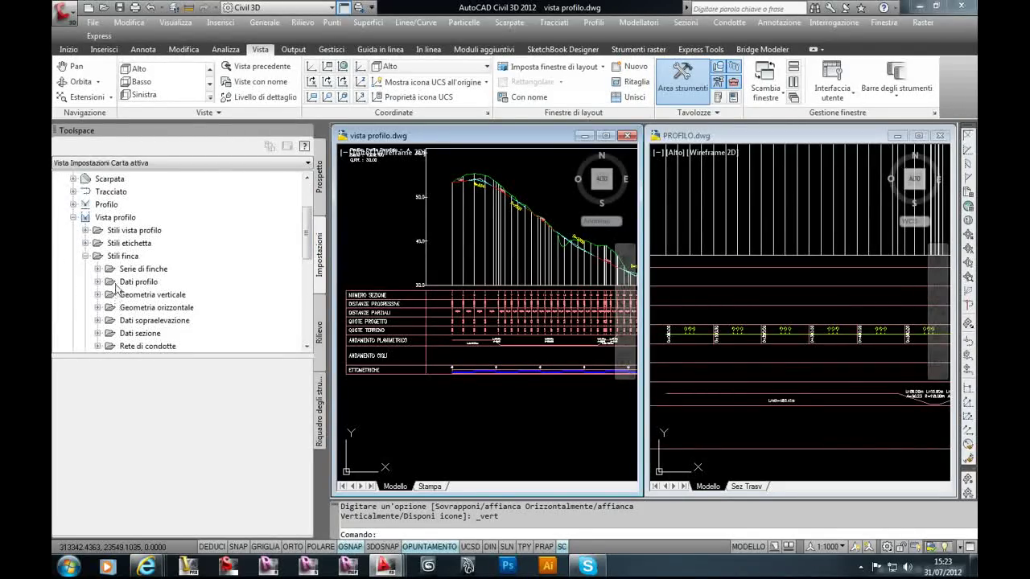
pyautogui.click(97, 270)
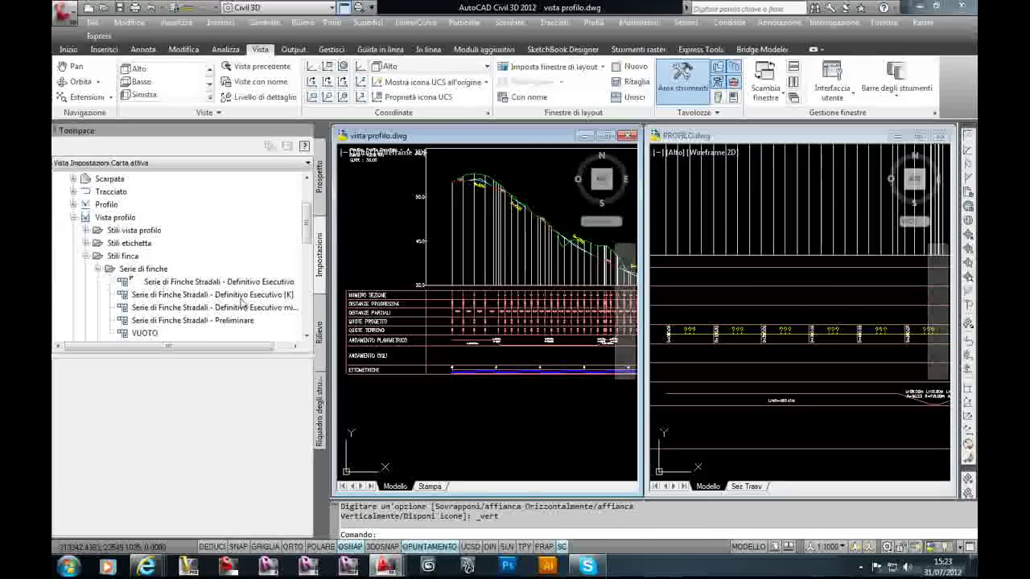
pyautogui.moveTo(185, 350); pyautogui.dragTo(203, 350)
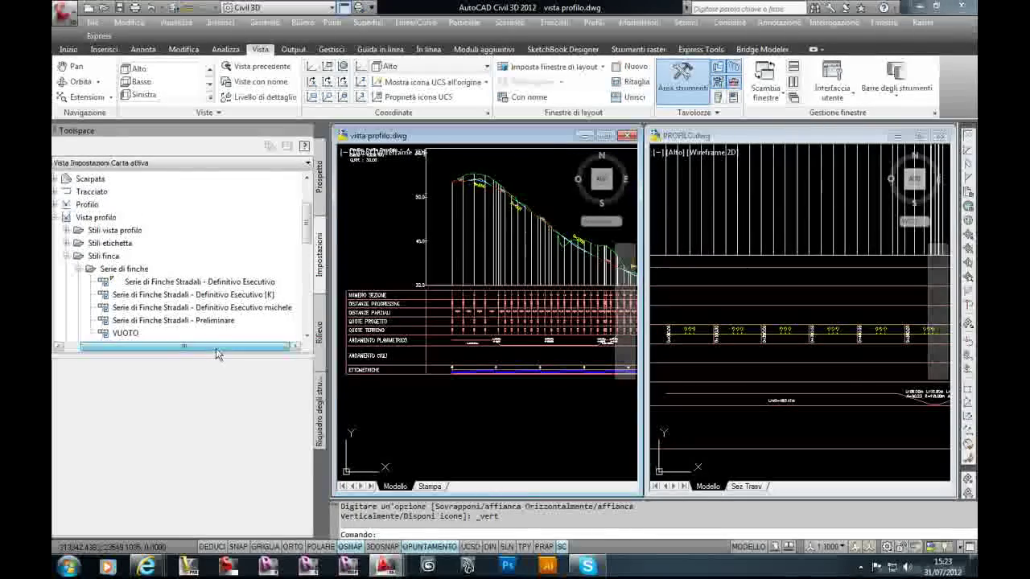
pyautogui.click(193, 309)
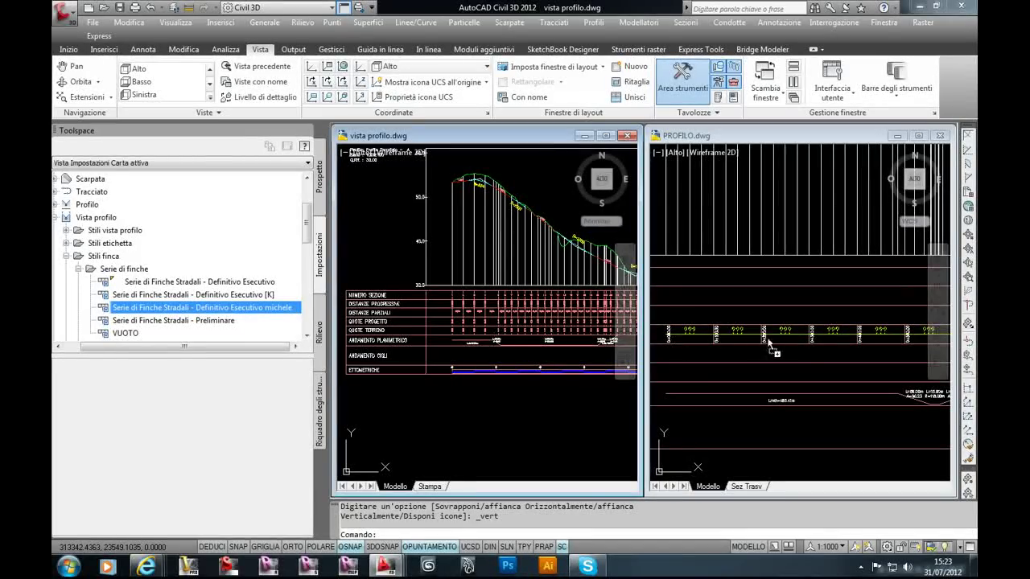
pyautogui.click(799, 300)
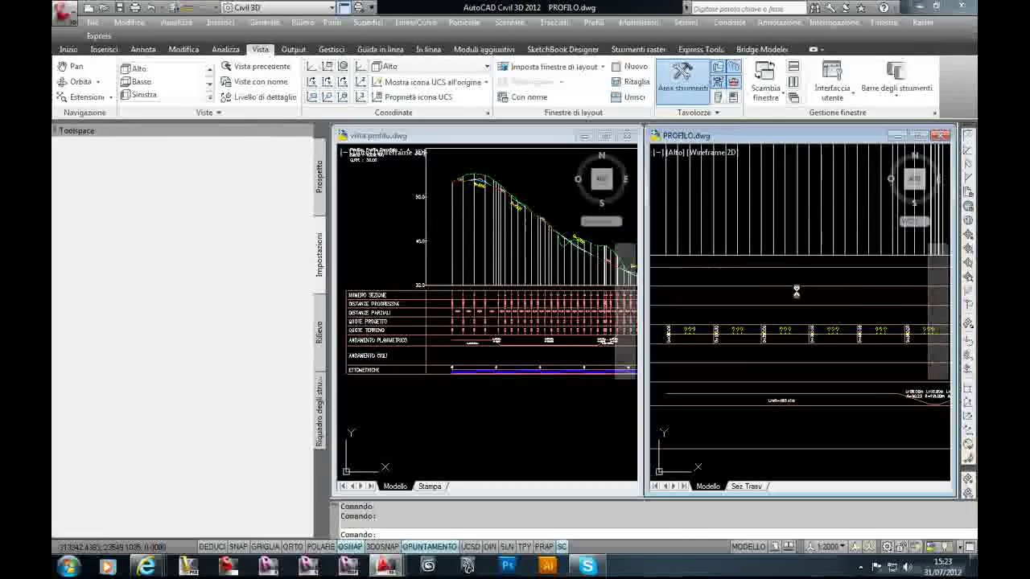
pyautogui.scroll(-2, 796, 291)
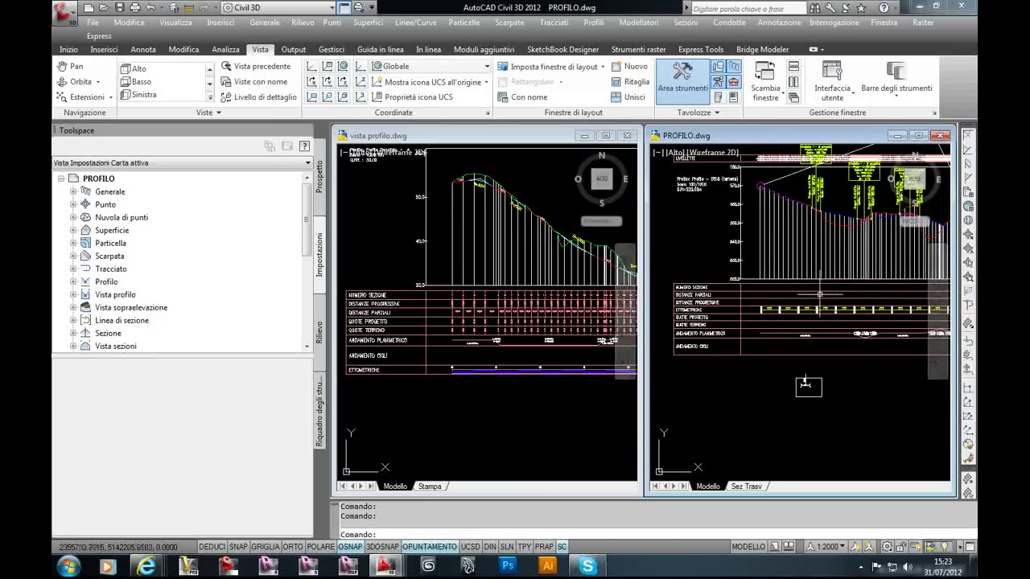
# Step: Maximize PROFILO.dwg and import the renamed Definitivo Esecutivo band set into its profile view
pyautogui.click(921, 139)
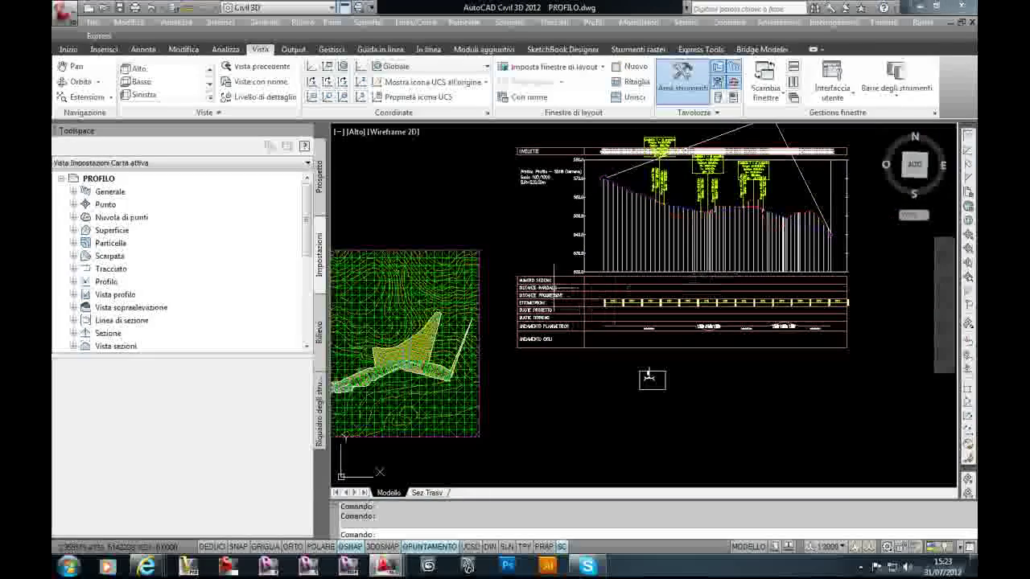
pyautogui.scroll(4, 553, 279)
pyautogui.click(567, 262)
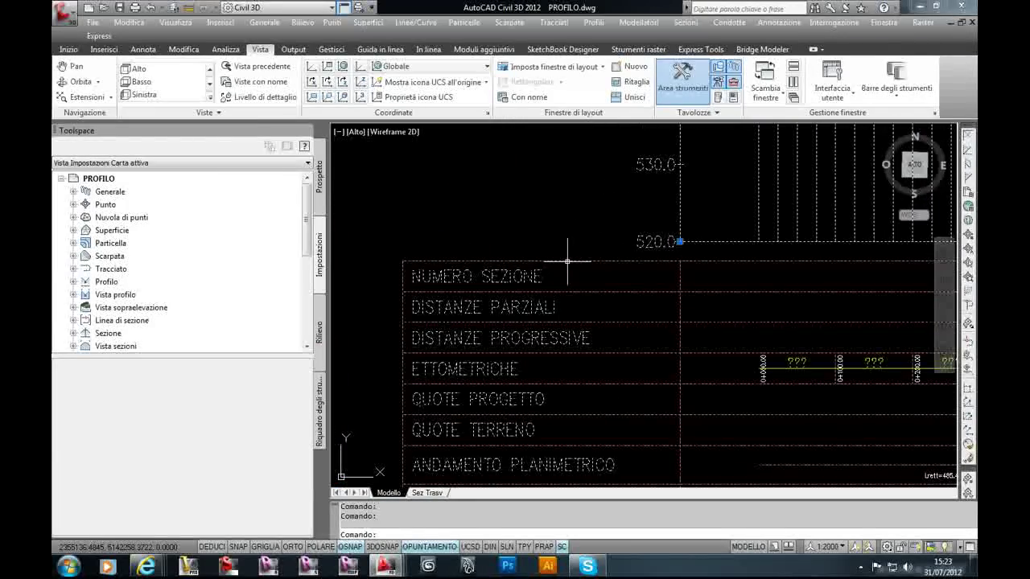
pyautogui.rightClick(550, 219)
pyautogui.click(612, 362)
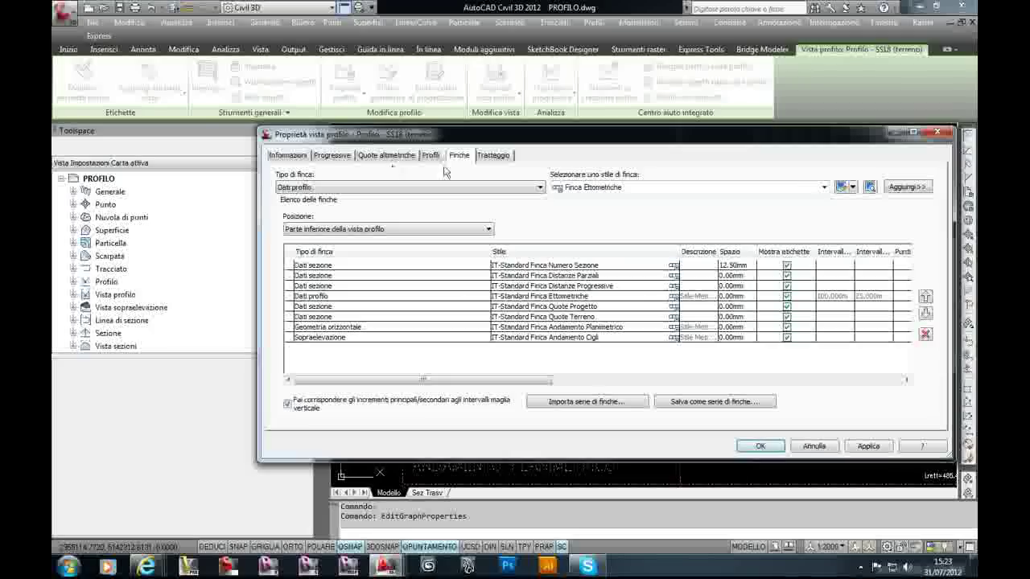
pyautogui.click(580, 402)
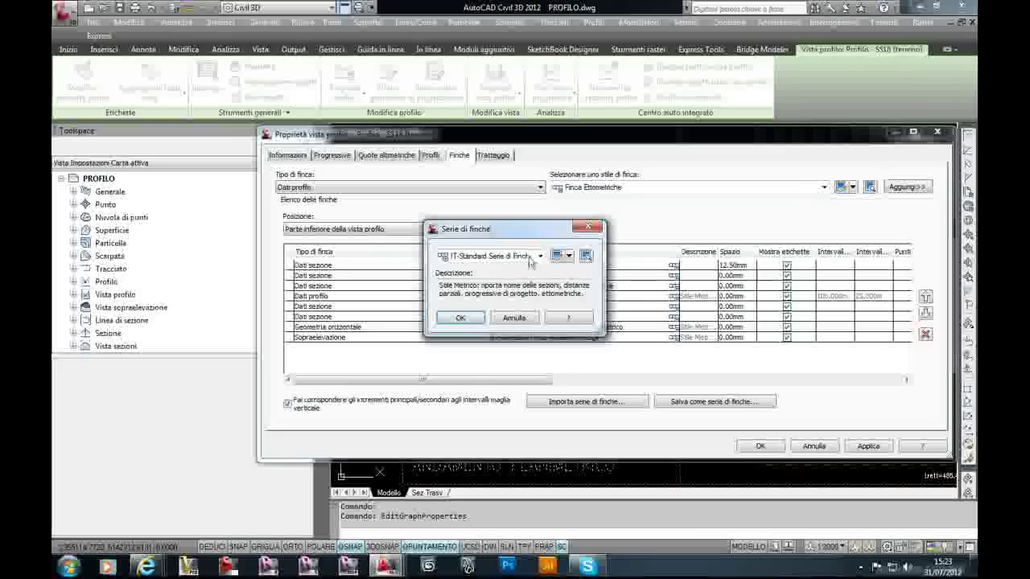
pyautogui.click(541, 257)
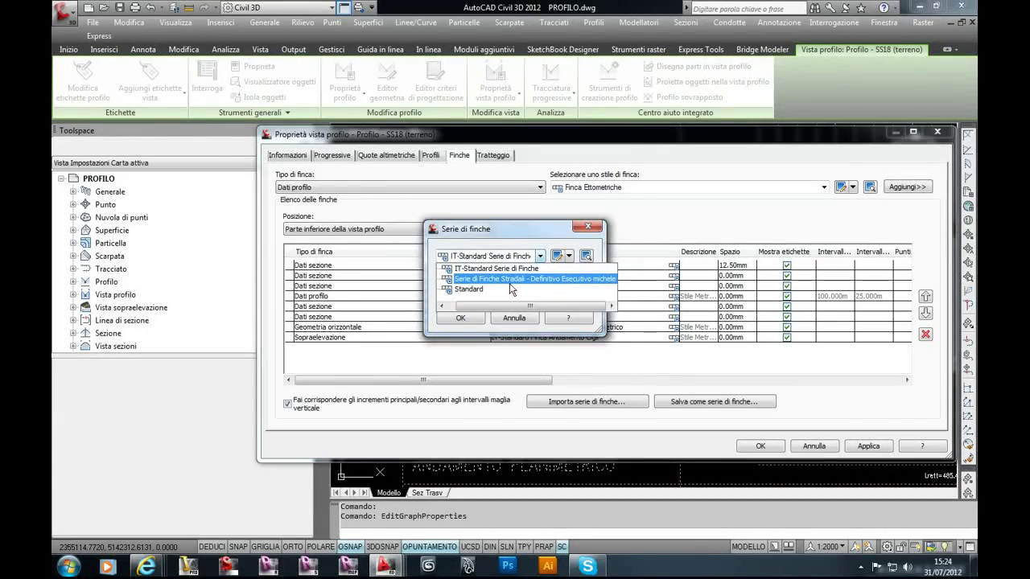
pyautogui.click(528, 280)
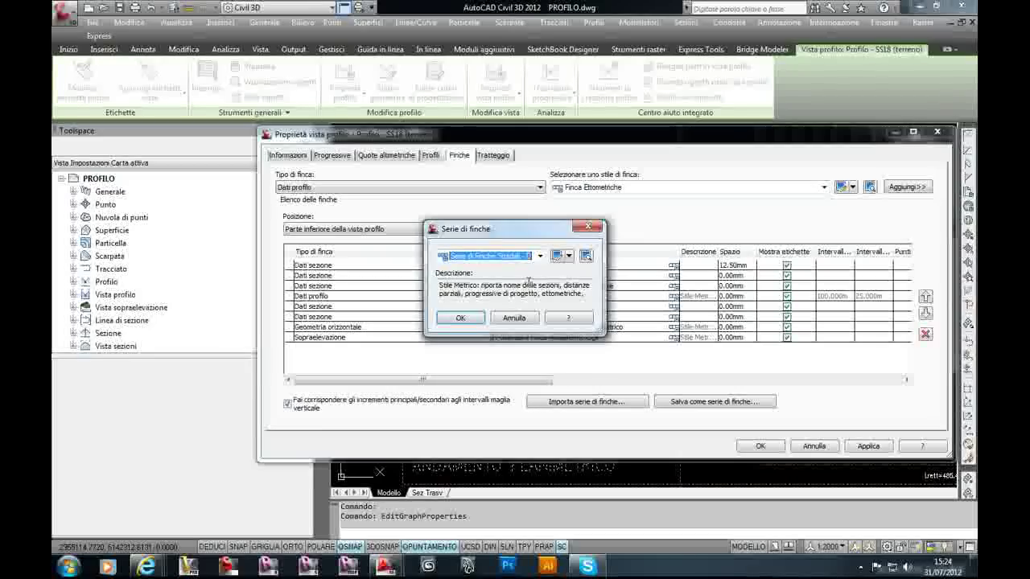
pyautogui.click(460, 318)
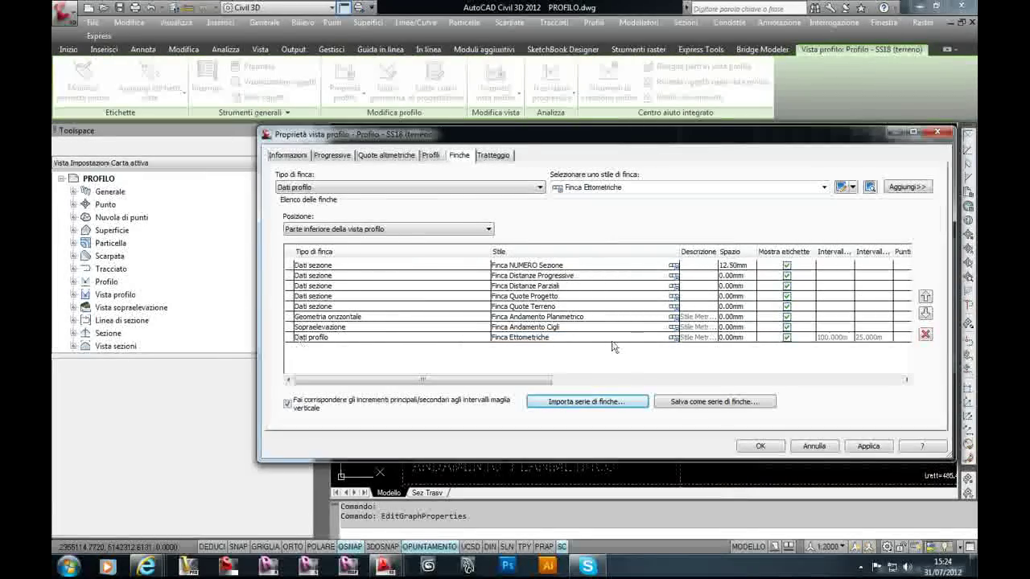
# Step: Set the Dati profilo band style to the renamed Finca Ettometriche copy, then apply and OK
pyautogui.click(644, 339)
pyautogui.click(673, 337)
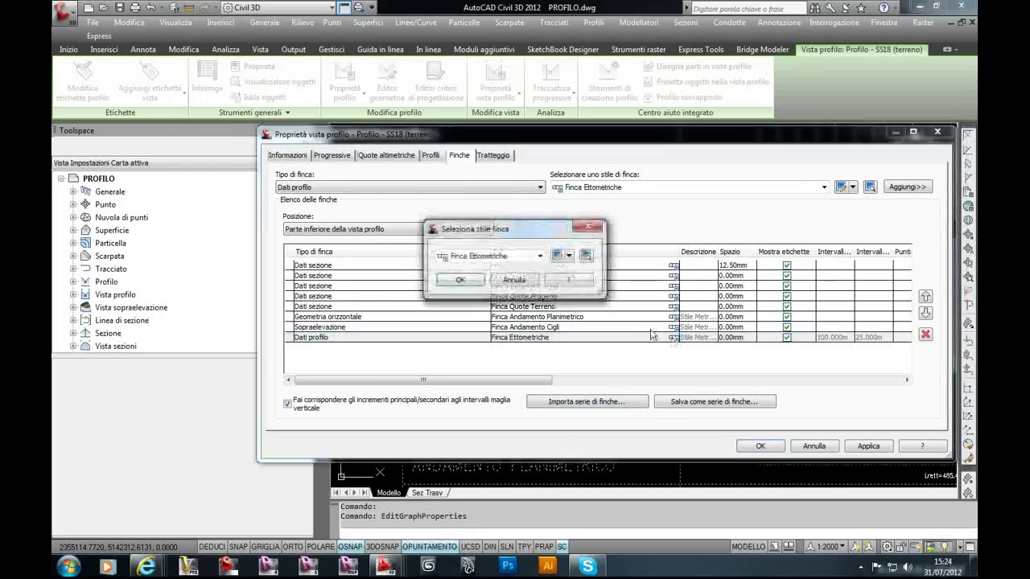
pyautogui.click(540, 256)
pyautogui.click(519, 293)
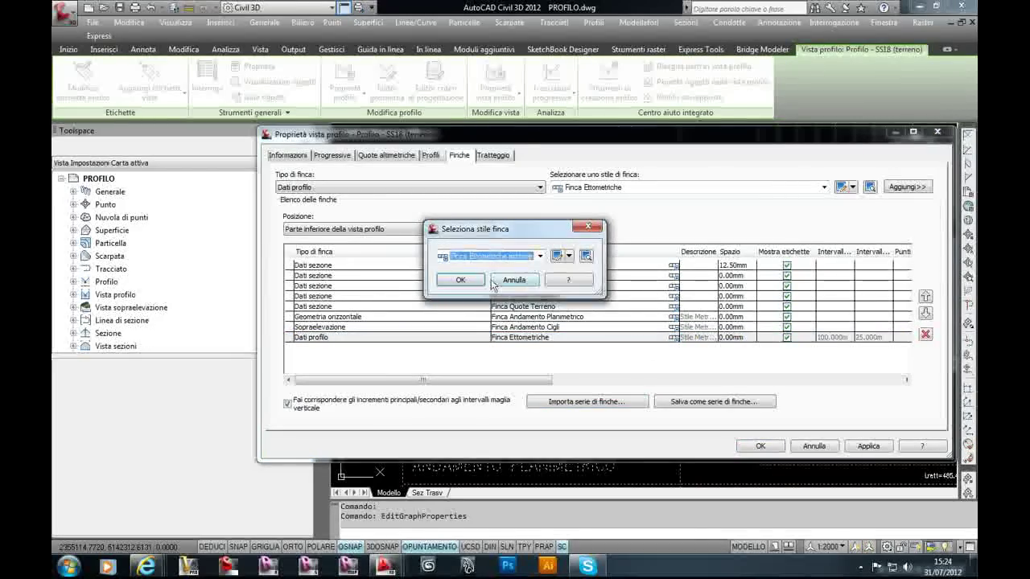
pyautogui.click(460, 280)
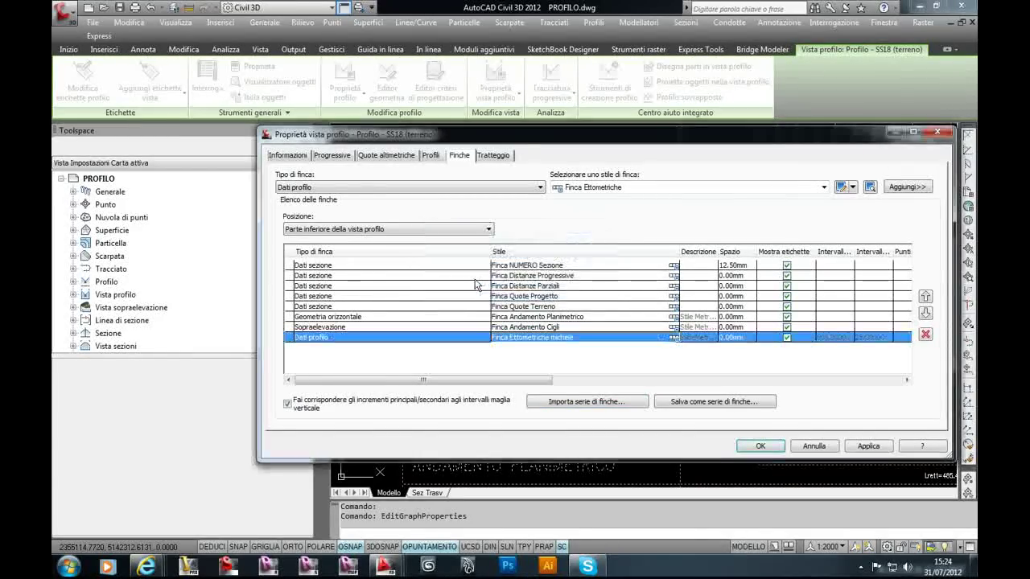
pyautogui.click(861, 447)
pyautogui.click(759, 447)
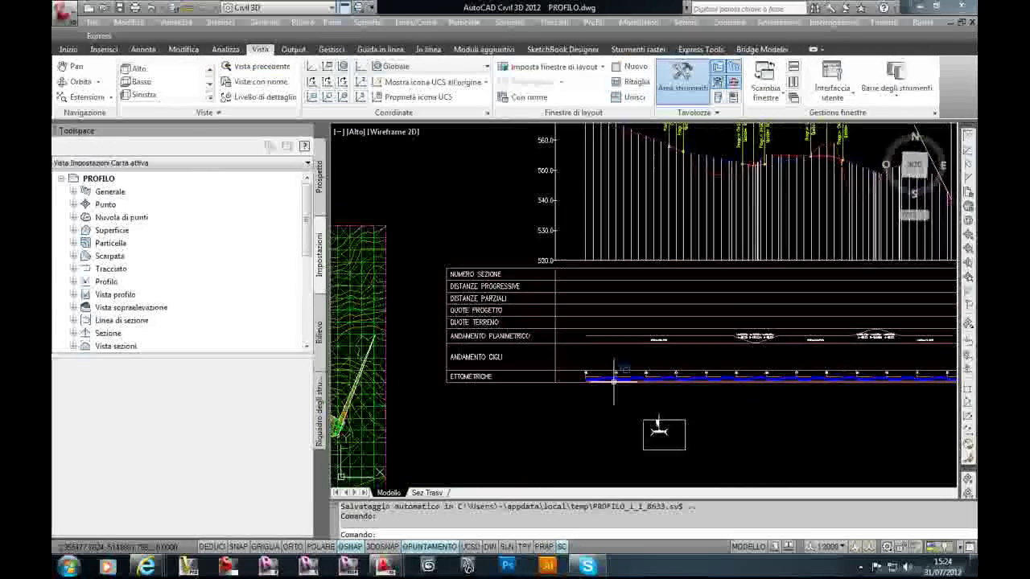
pyautogui.scroll(5, 611, 372)
pyautogui.scroll(-3, 562, 358)
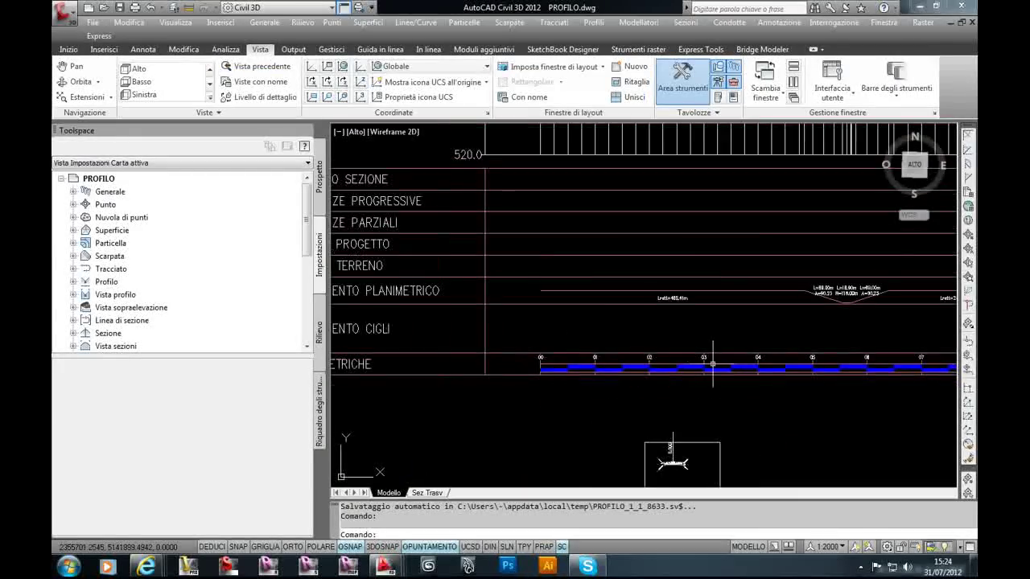
pyautogui.scroll(-2, 652, 358)
pyautogui.scroll(1, 696, 351)
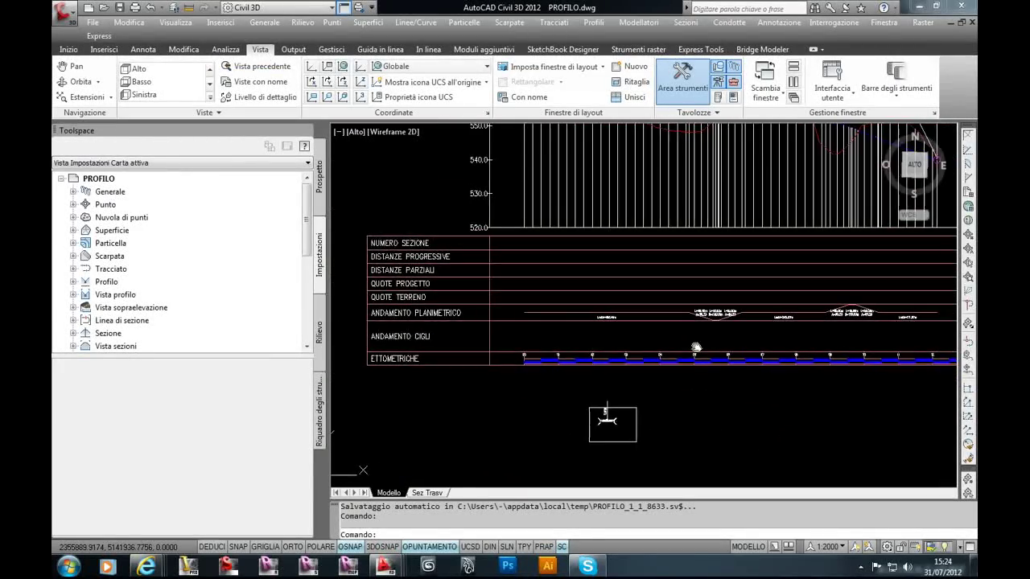
pyautogui.scroll(-4, 690, 348)
pyautogui.scroll(4, 639, 360)
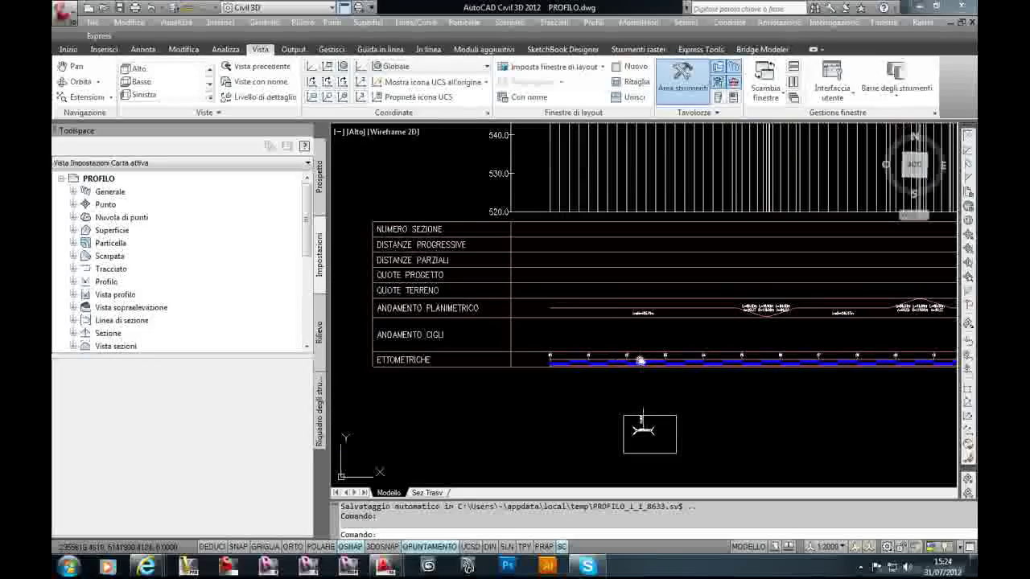
pyautogui.moveTo(621, 341); pyautogui.dragTo(629, 353, button='middle')
pyautogui.scroll(1, 502, 273)
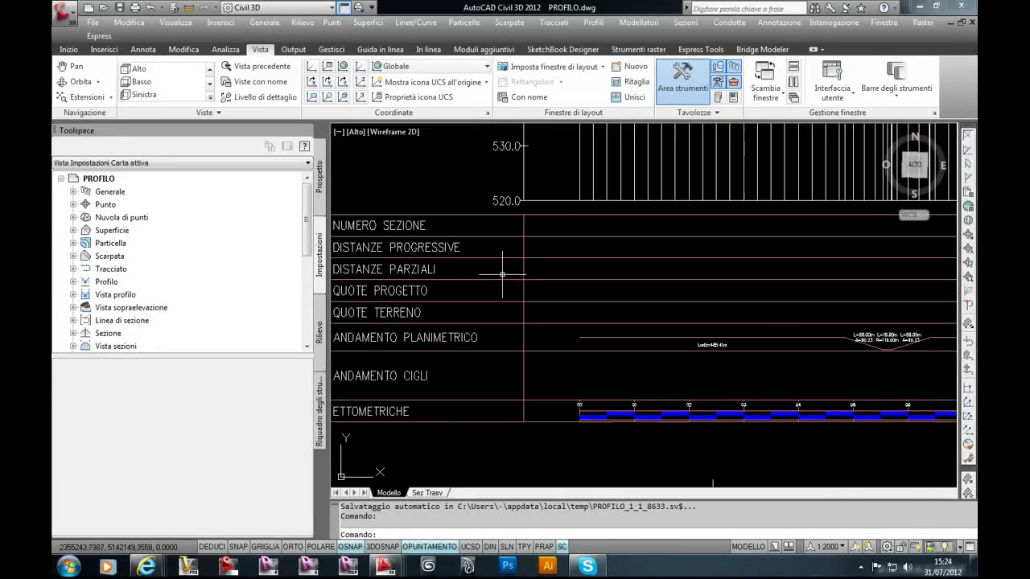
pyautogui.scroll(-1, 453, 248)
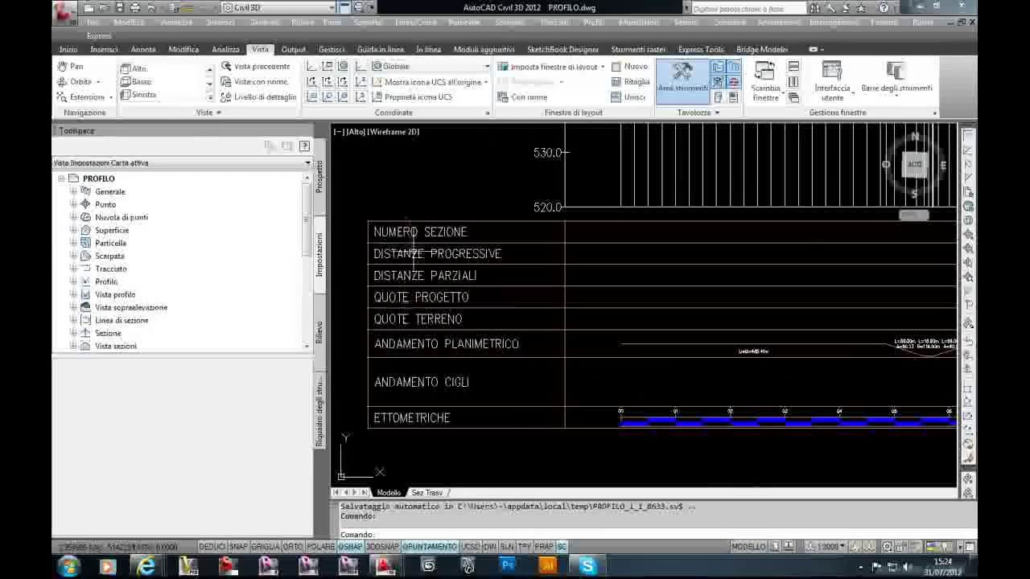
pyautogui.scroll(-1, 452, 309)
pyautogui.scroll(-1, 453, 309)
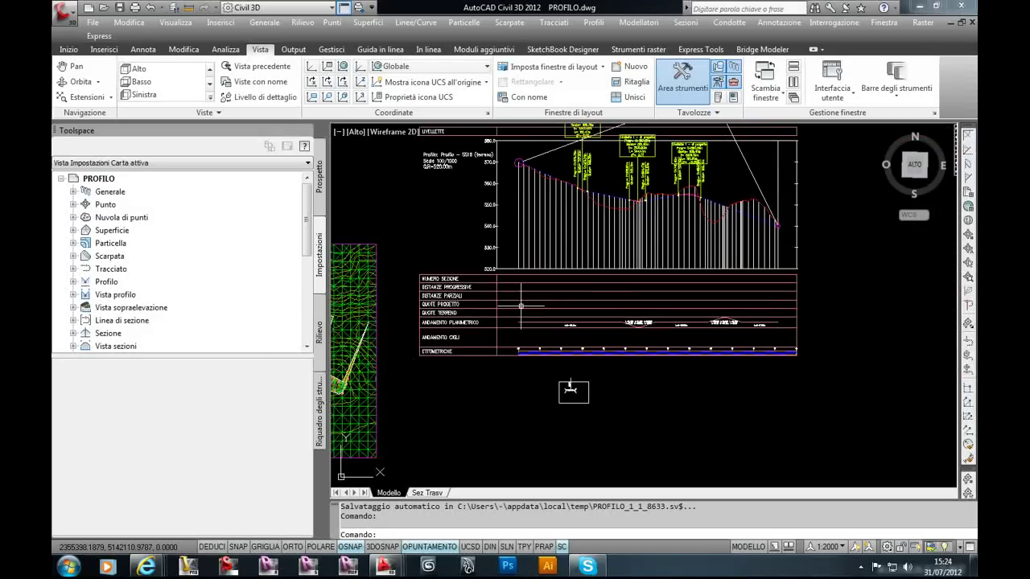
pyautogui.scroll(1, 547, 314)
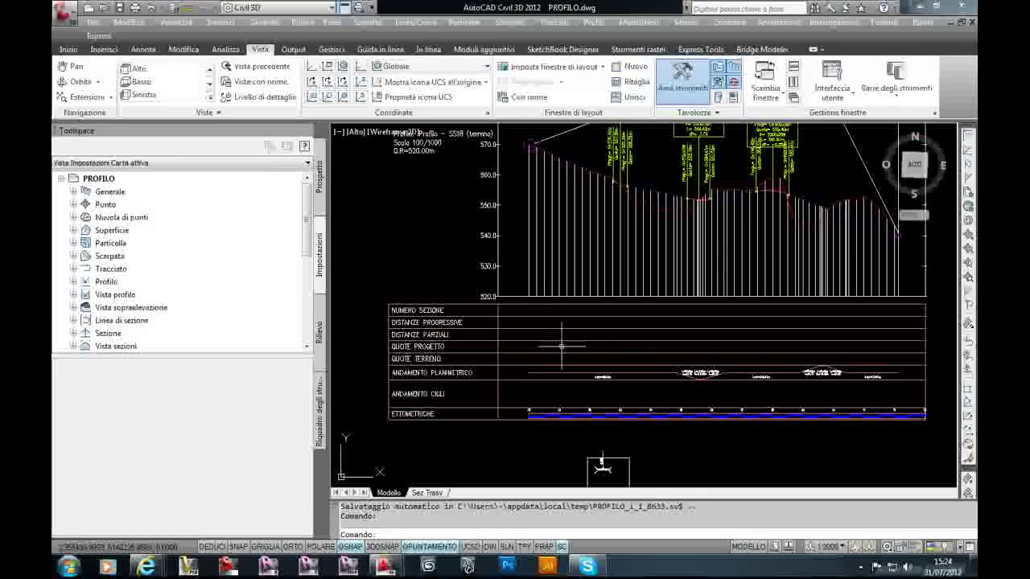
pyautogui.scroll(-1, 656, 330)
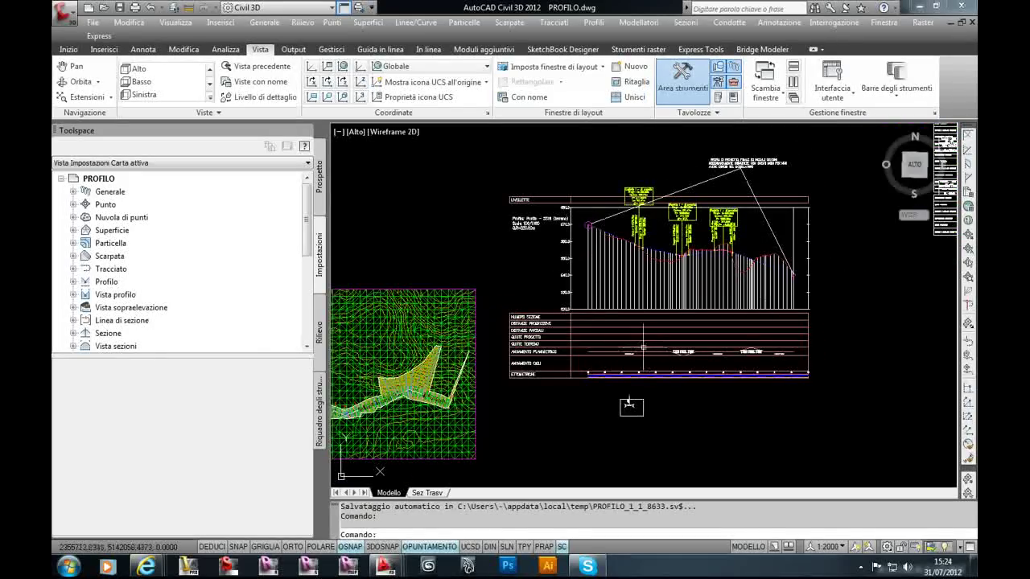
pyautogui.scroll(2, 579, 312)
pyautogui.scroll(-1, 520, 315)
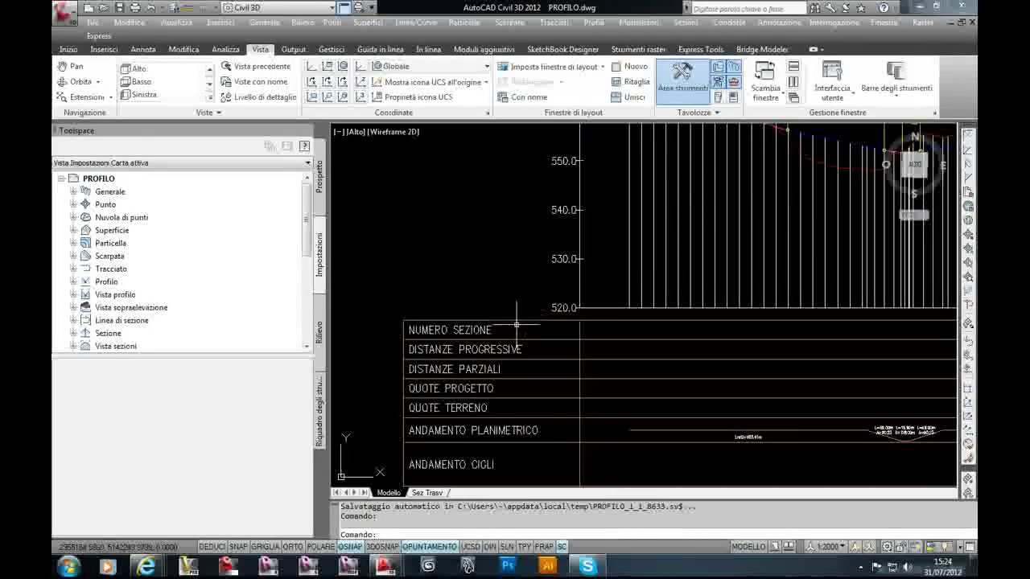
pyautogui.click(516, 324)
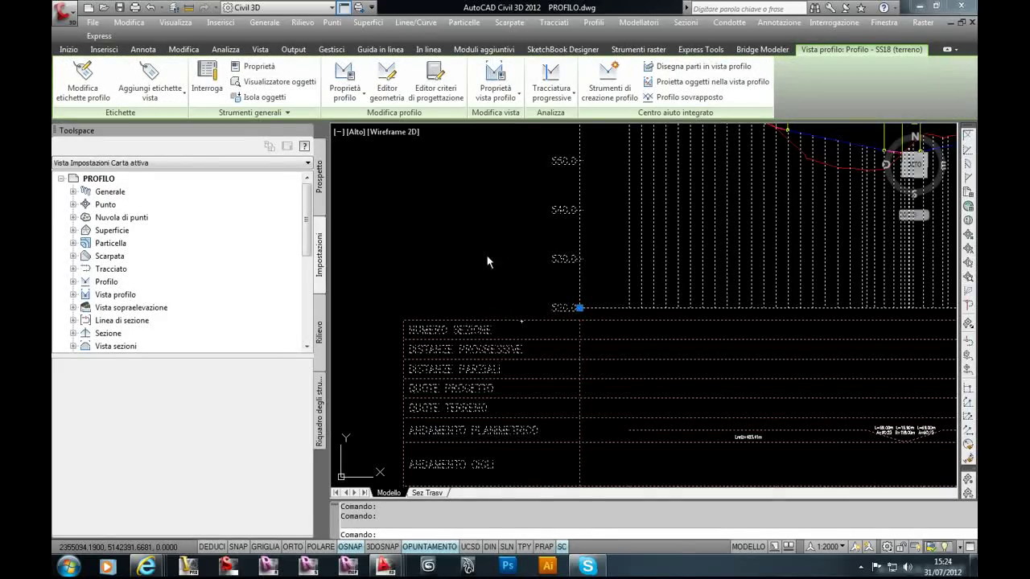
# Step: In Proprietà vista profilo, set each band's Profilo1 to Livelletta 1 - di progetto
pyautogui.rightClick(487, 261)
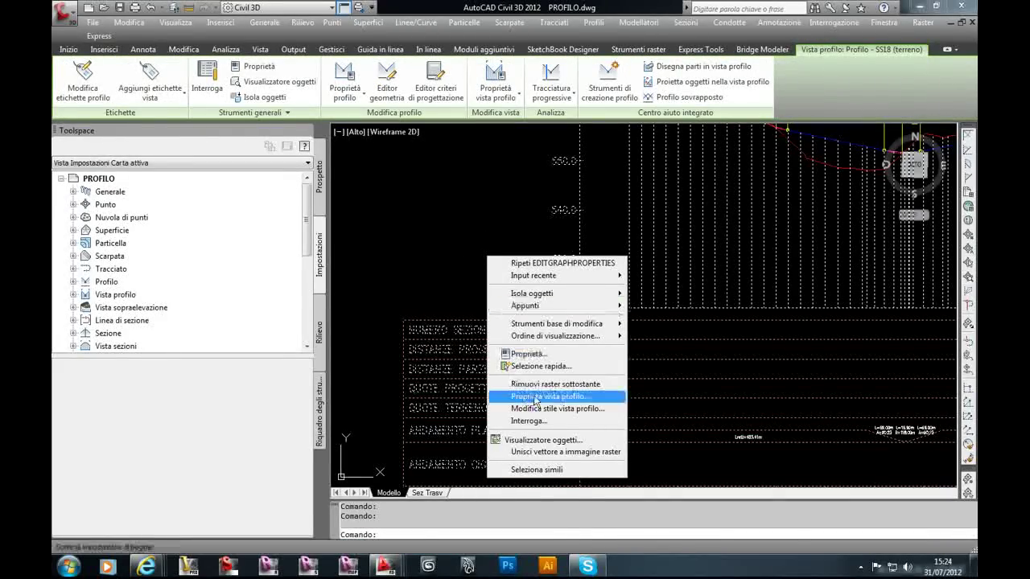
pyautogui.click(535, 399)
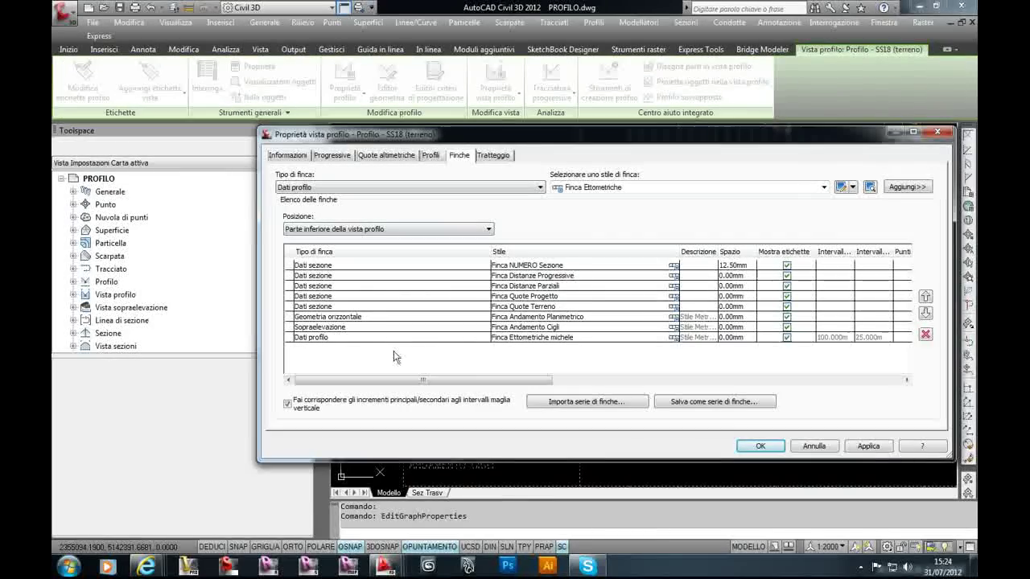
pyautogui.moveTo(395, 385); pyautogui.dragTo(651, 385)
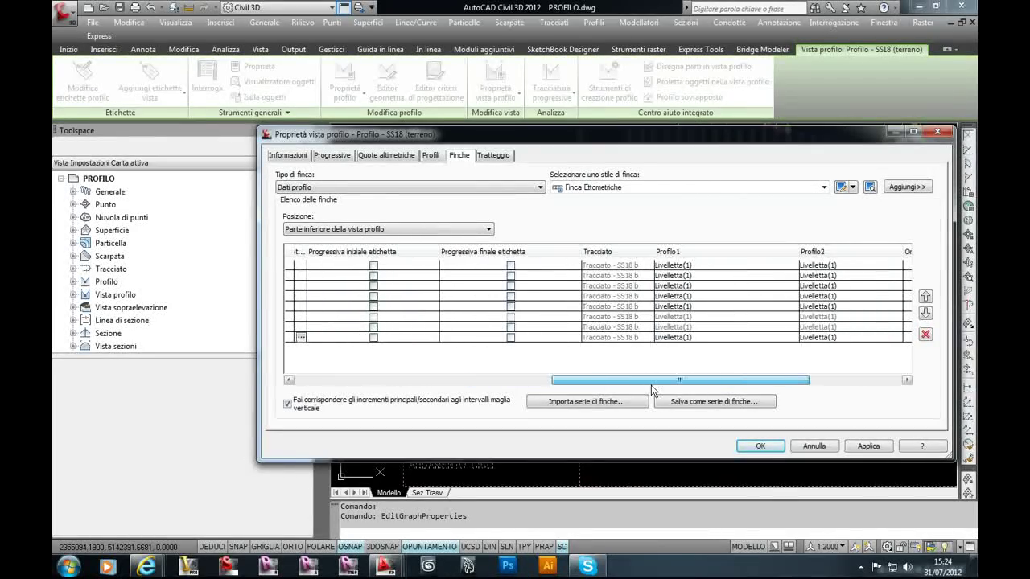
pyautogui.click(683, 267)
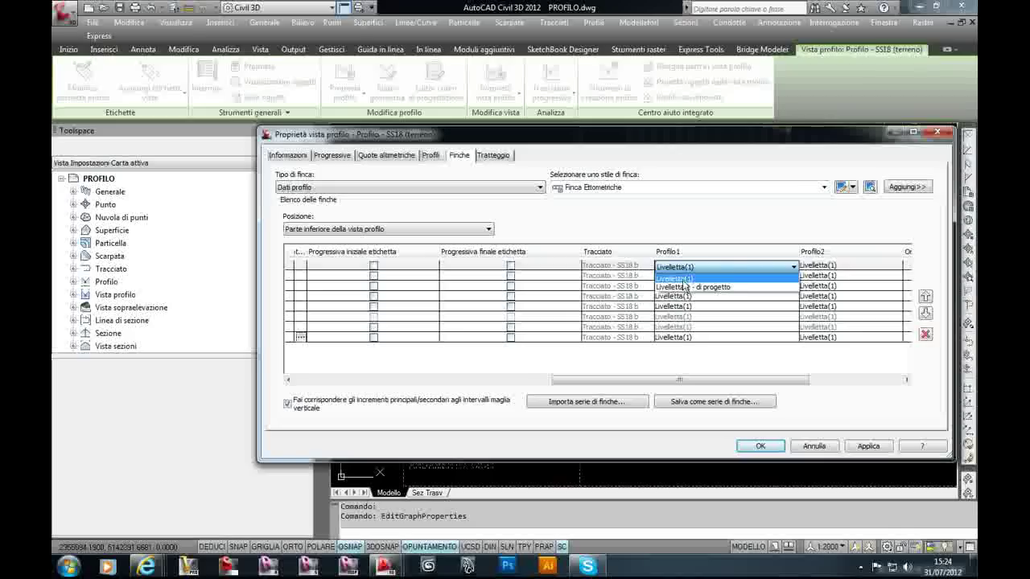
pyautogui.click(684, 287)
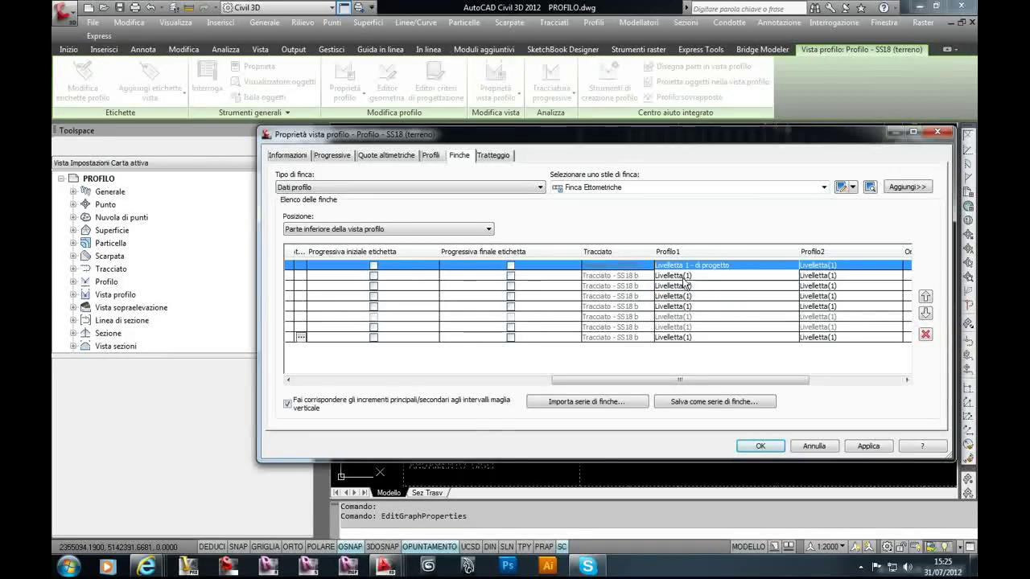
pyautogui.click(683, 275)
pyautogui.click(683, 297)
pyautogui.click(683, 286)
pyautogui.click(683, 307)
pyautogui.click(683, 297)
pyautogui.click(685, 318)
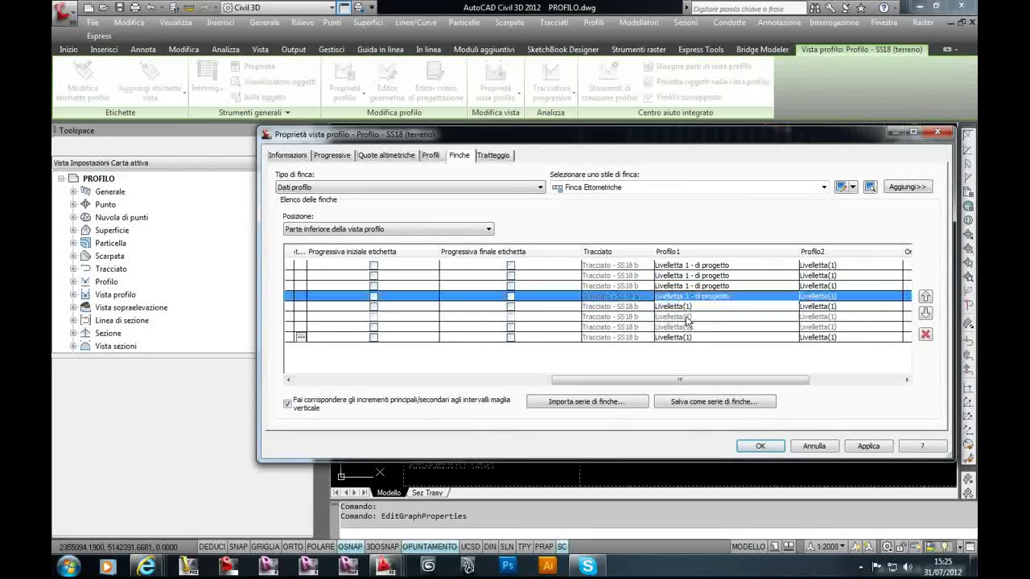
pyautogui.click(685, 307)
pyautogui.click(688, 328)
pyautogui.click(684, 337)
pyautogui.click(684, 337)
pyautogui.click(688, 360)
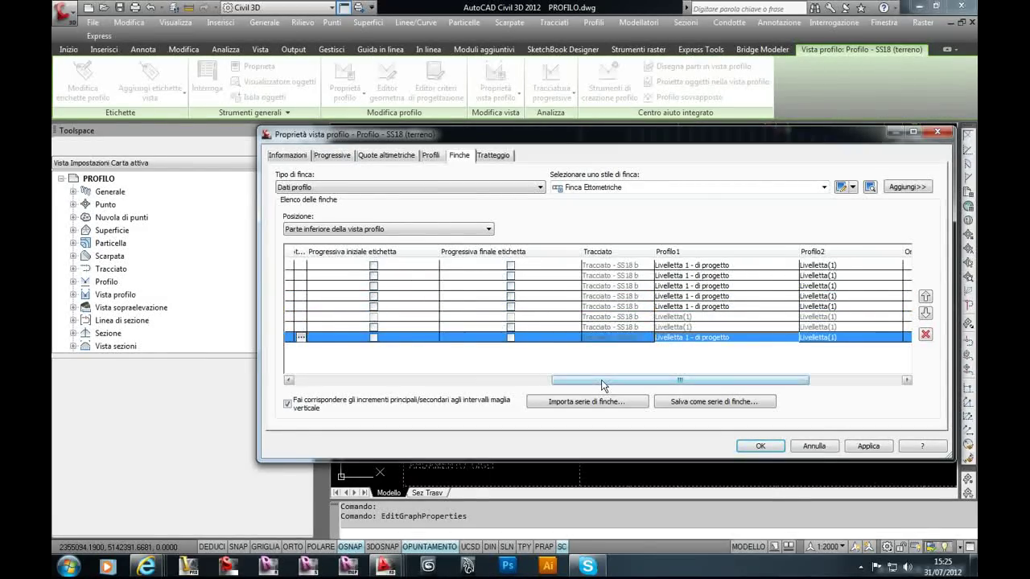
# Step: Set the bands' Origine dati to SEZIONI TRACCIATO, then apply and confirm with OK
pyautogui.moveTo(605, 386); pyautogui.dragTo(697, 381)
pyautogui.click(705, 266)
pyautogui.click(706, 263)
pyautogui.click(698, 283)
pyautogui.click(700, 276)
pyautogui.click(697, 299)
pyautogui.click(694, 278)
pyautogui.click(694, 289)
pyautogui.click(694, 289)
pyautogui.click(694, 289)
pyautogui.click(697, 299)
pyautogui.click(697, 298)
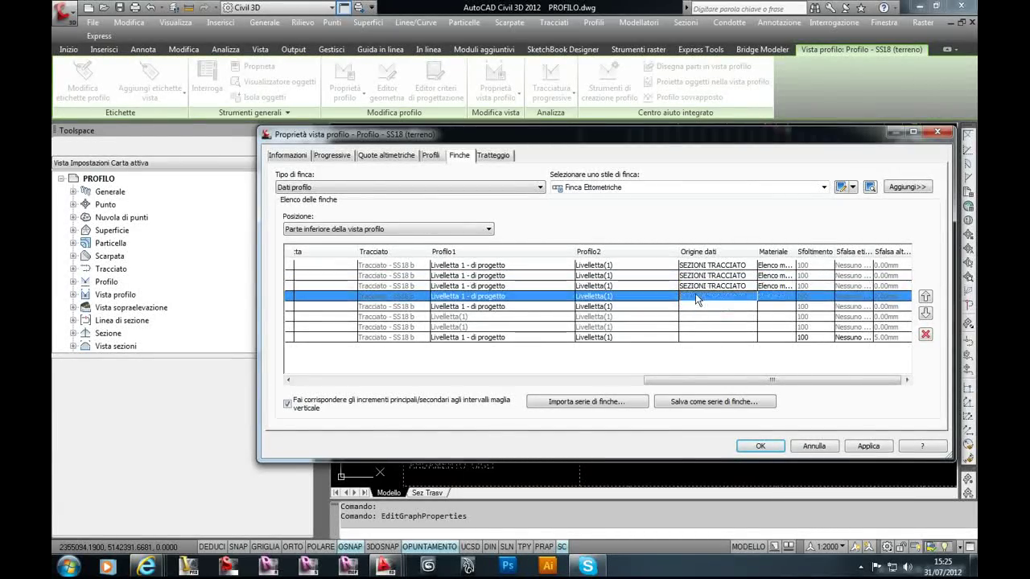
pyautogui.click(700, 311)
pyautogui.click(700, 299)
pyautogui.click(700, 307)
pyautogui.click(699, 307)
pyautogui.click(699, 328)
pyautogui.click(698, 317)
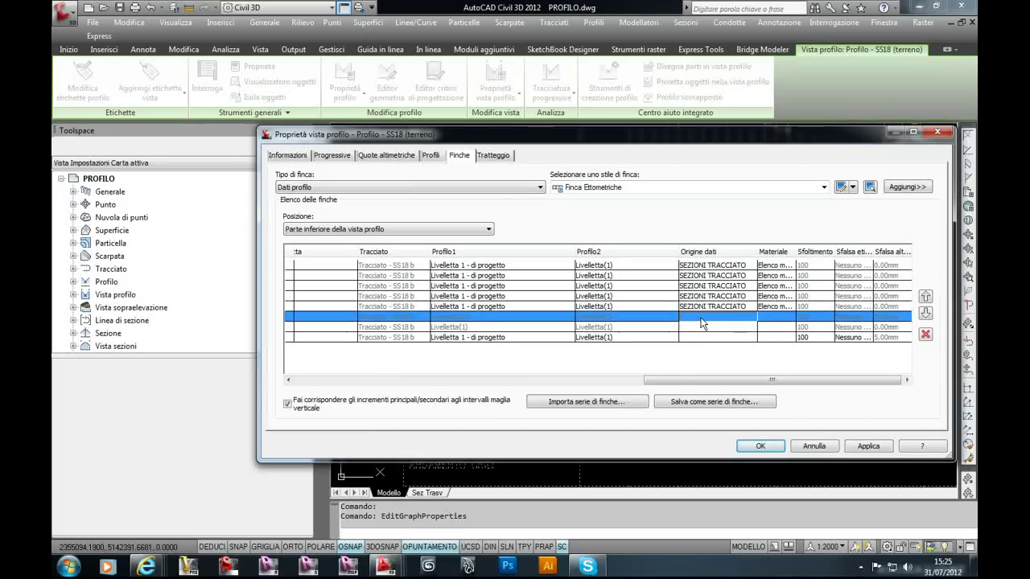
pyautogui.click(868, 446)
pyautogui.click(760, 447)
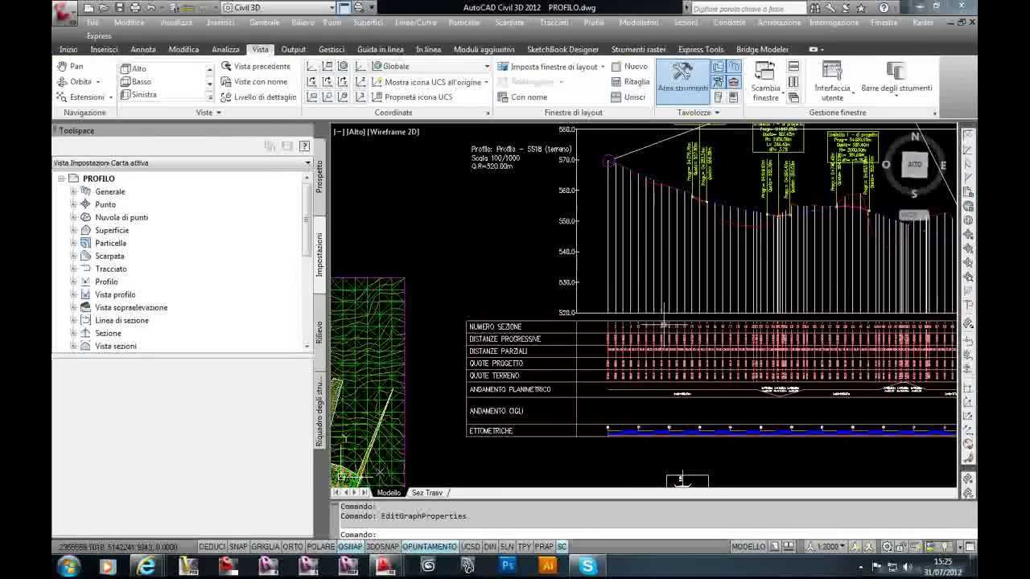
pyautogui.scroll(-1, 665, 325)
pyautogui.scroll(2, 580, 346)
pyautogui.scroll(-3, 563, 338)
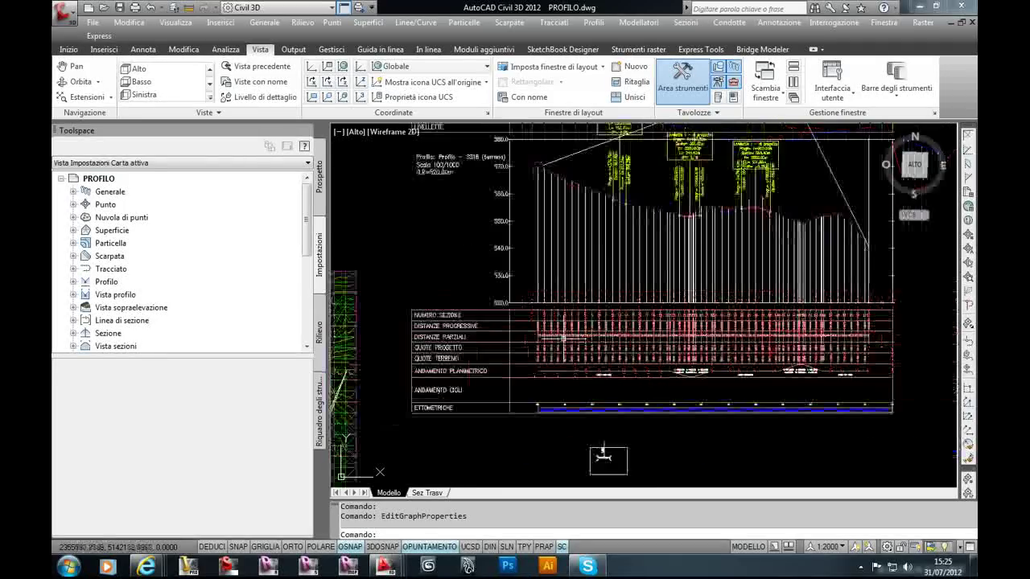
pyautogui.scroll(-2, 566, 337)
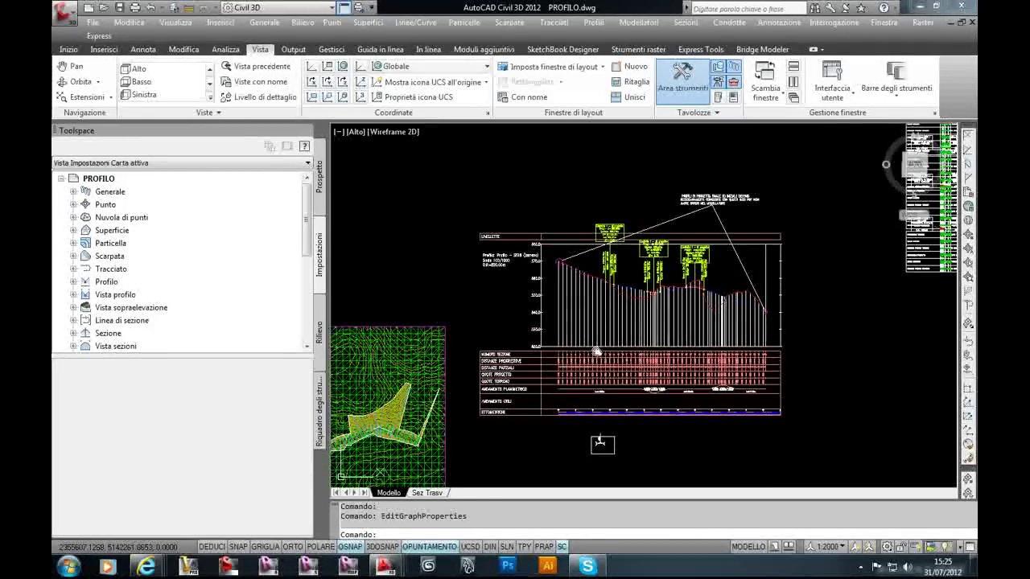
pyautogui.moveTo(571, 343); pyautogui.dragTo(592, 342, button='middle')
pyautogui.scroll(2, 587, 354)
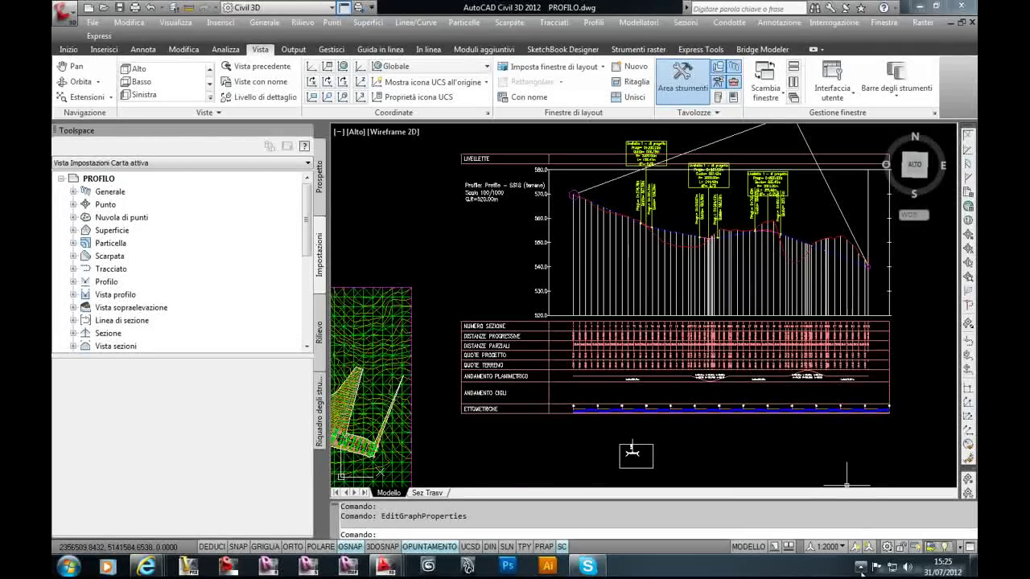